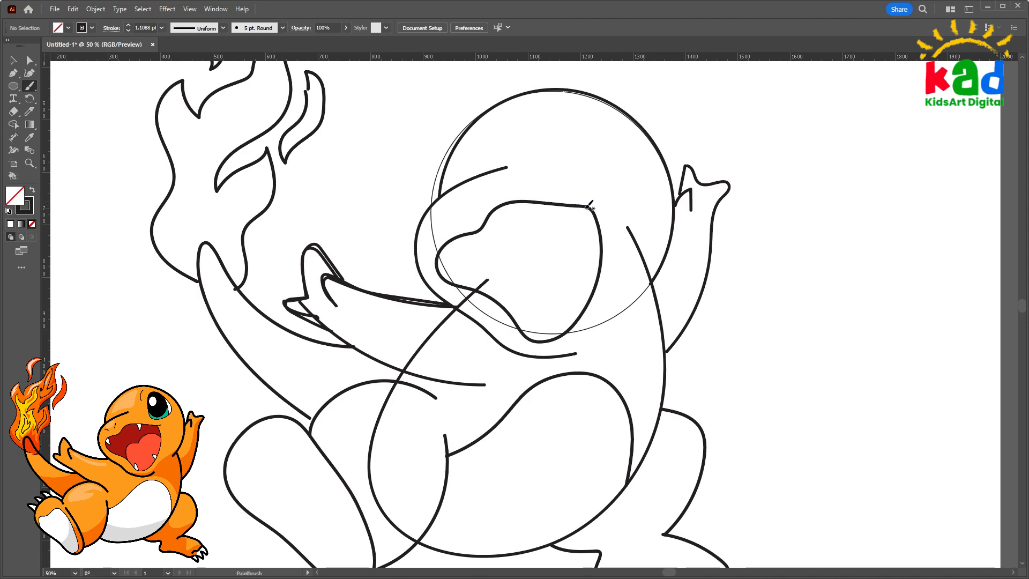
Paint the short facial strokes on the head: mouth corner, nostril marks and the small curved brow line
left_click_drag(593, 207, 606, 205)
left_click_drag(467, 201, 465, 211)
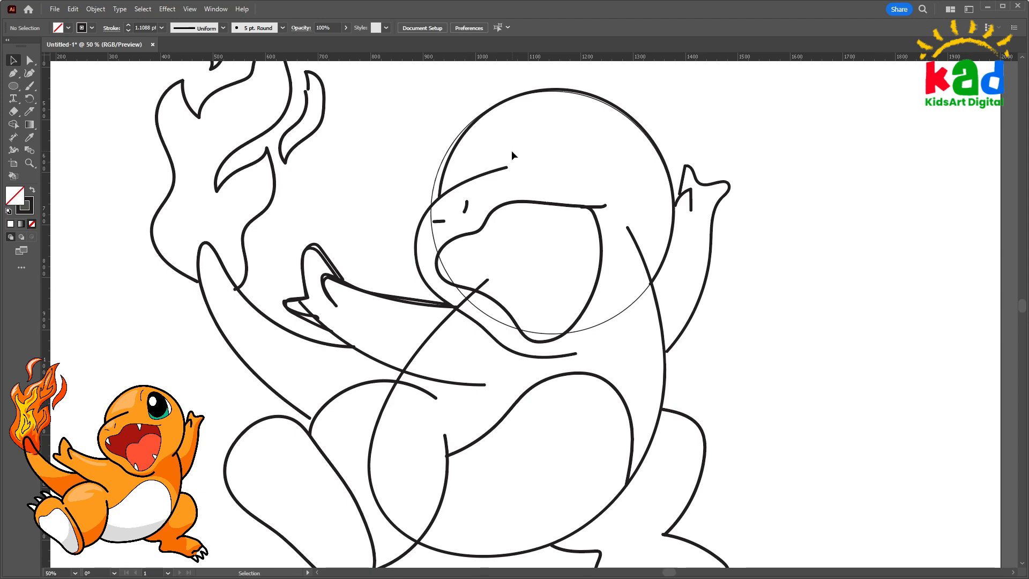
left_click_drag(550, 103, 541, 131)
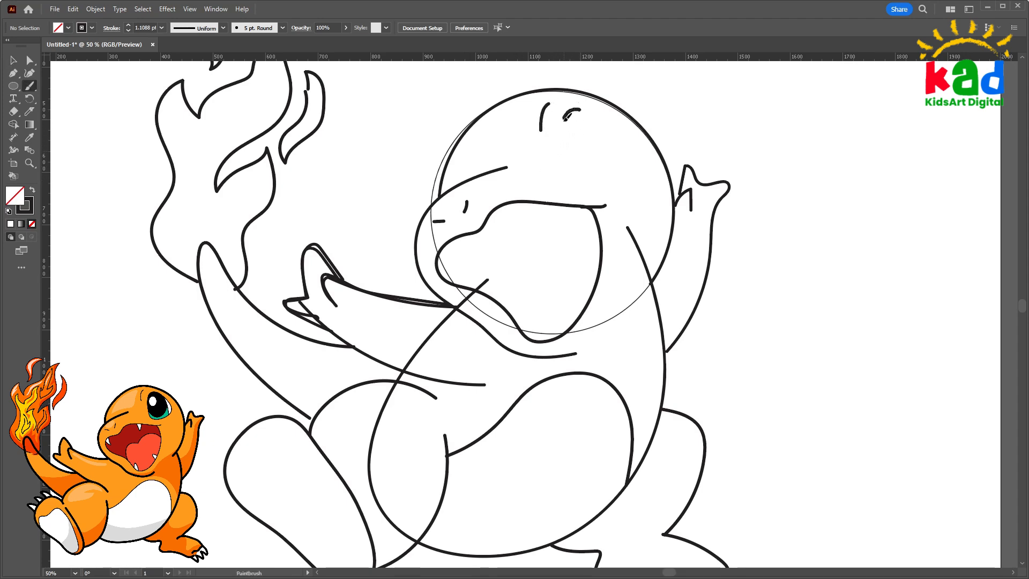
Paint the closed outline of the open eye on the head and reshape it with rounded corners
mouse_move(604, 183)
left_mouse_down()
mouse_move(640, 162)
mouse_move(594, 111)
mouse_move(579, 110)
left_mouse_up()
key("v")
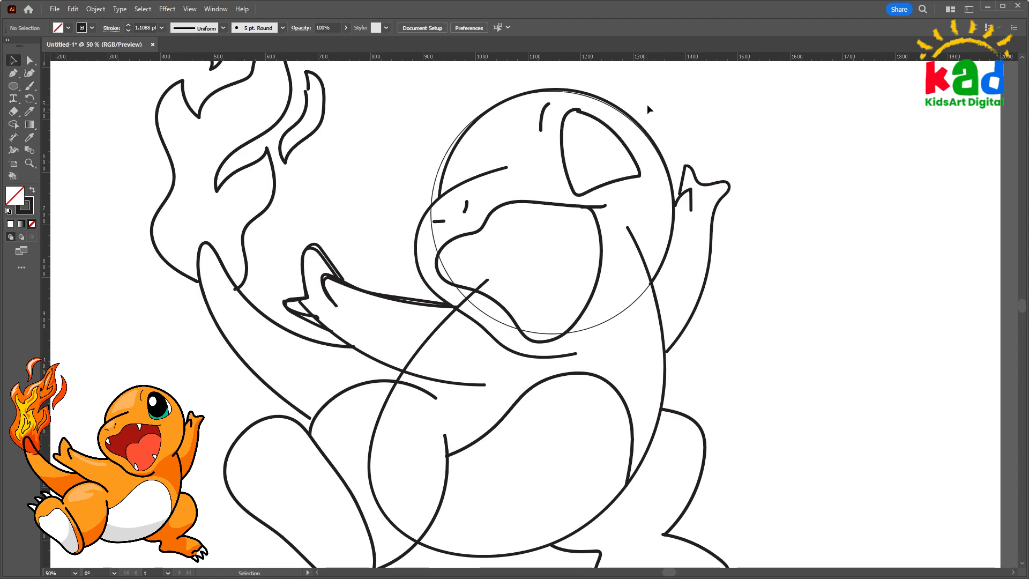
left_click_drag(621, 191, 622, 192)
key("b")
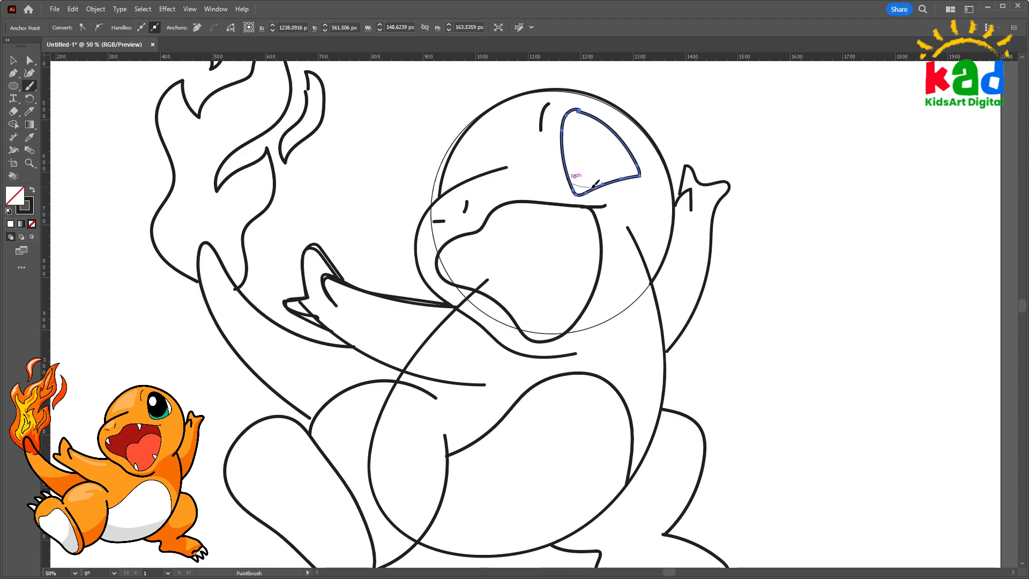
mouse_move(634, 156)
left_mouse_down()
mouse_move(595, 186)
mouse_move(577, 185)
mouse_move(601, 188)
mouse_move(578, 181)
left_mouse_up()
mouse_move(635, 158)
left_mouse_down()
mouse_move(585, 121)
mouse_move(596, 107)
mouse_move(572, 111)
left_mouse_up()
key("ctrl+shift+a")
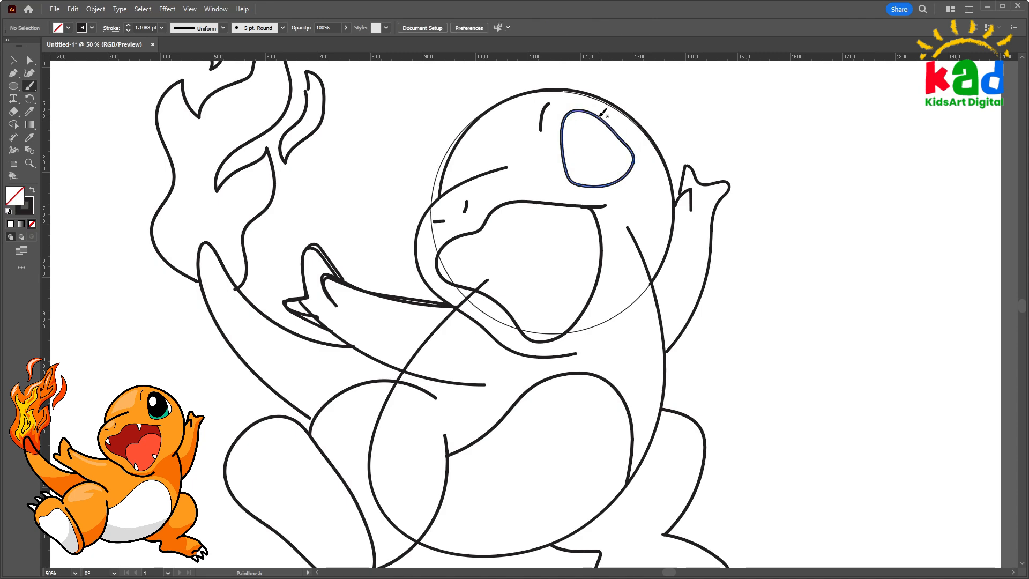
left_click(598, 111, "ctrl")
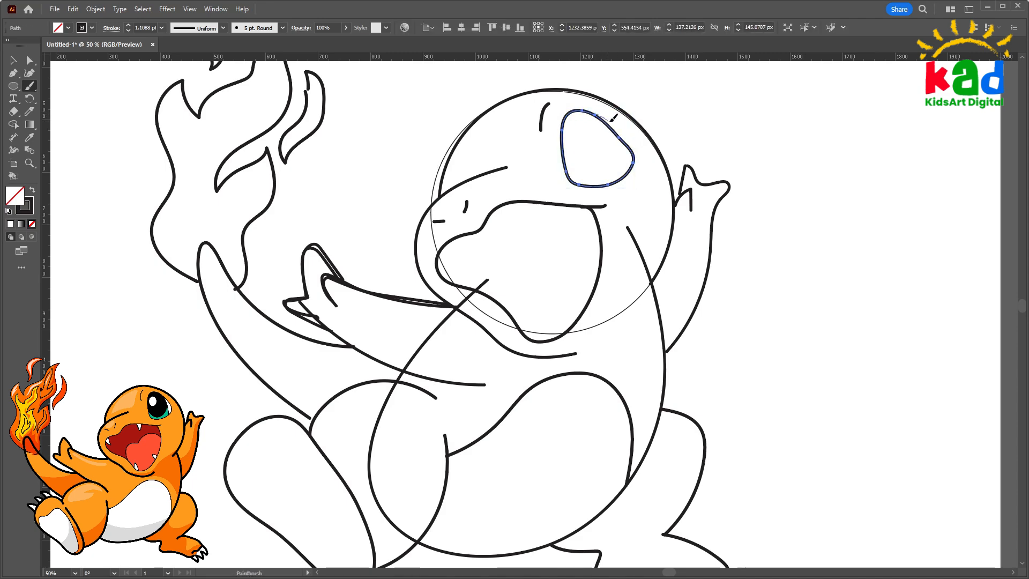
left_click_drag(629, 143, 635, 158)
left_click(668, 95, "ctrl")
Paint a curved inner line near the eye's rear edge and a small refined oval highlight in the upper front of the eye
key("ctrl+minus")
key("ctrl+minus")
key("v")
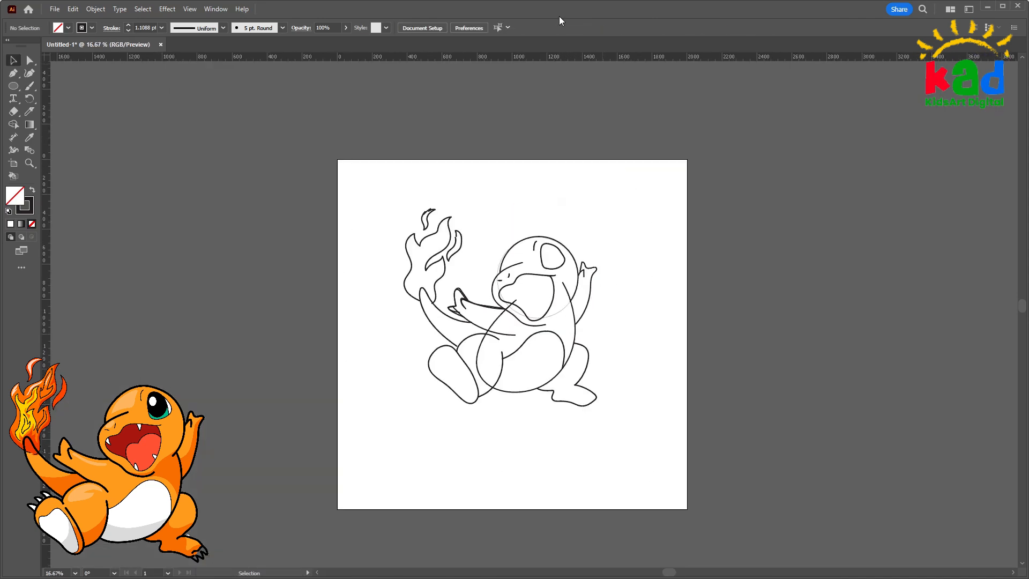
key("ctrl+plus")
key("ctrl+plus")
left_click_drag(538, 225, 545, 268)
key("b")
key("ctrl+plus")
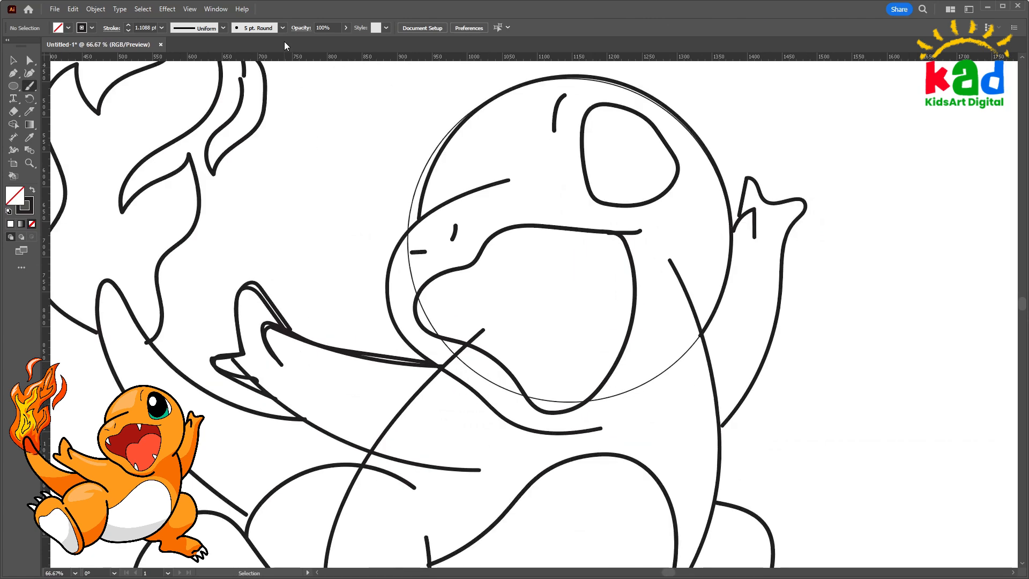
left_click_drag(652, 176, 563, 229)
left_click(547, 164, "ctrl")
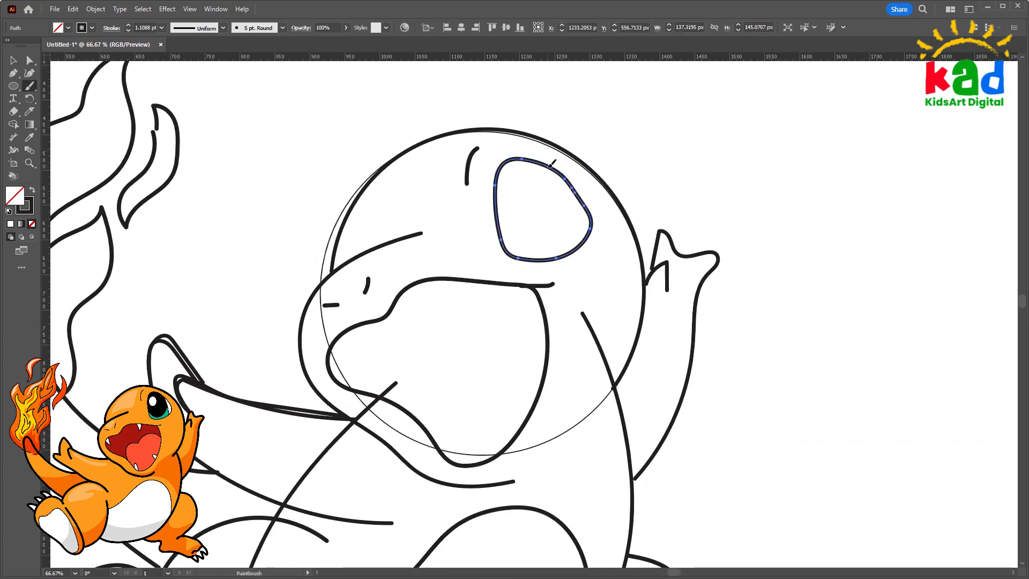
left_click(579, 191, "ctrl")
mouse_move(552, 166)
left_mouse_down()
mouse_move(574, 228)
mouse_move(576, 203)
mouse_move(561, 170)
mouse_move(505, 180)
mouse_move(521, 208)
mouse_move(513, 169)
left_mouse_up()
key("ctrl+z")
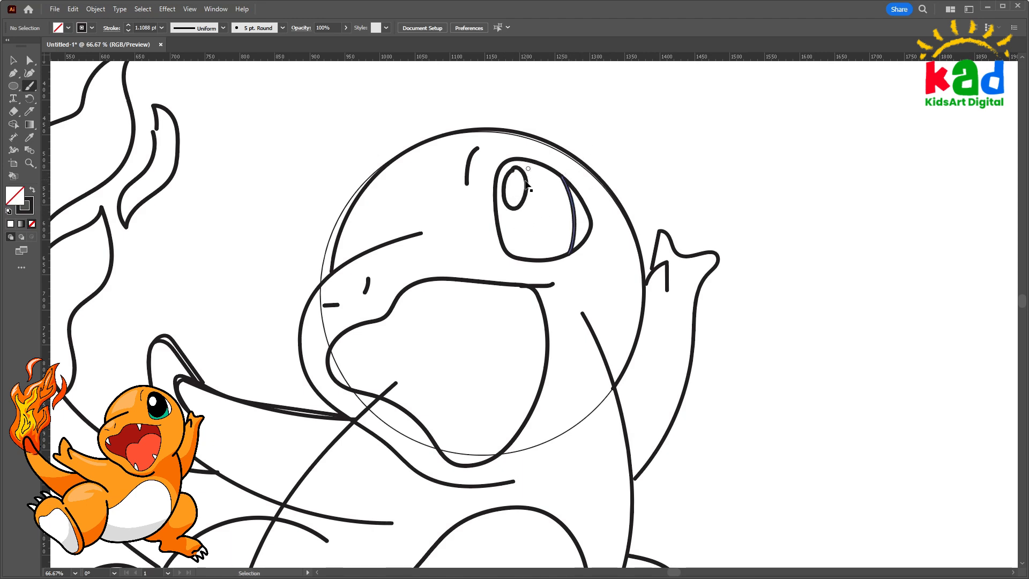
left_click(526, 184, "ctrl")
key("ctrl+shift+a")
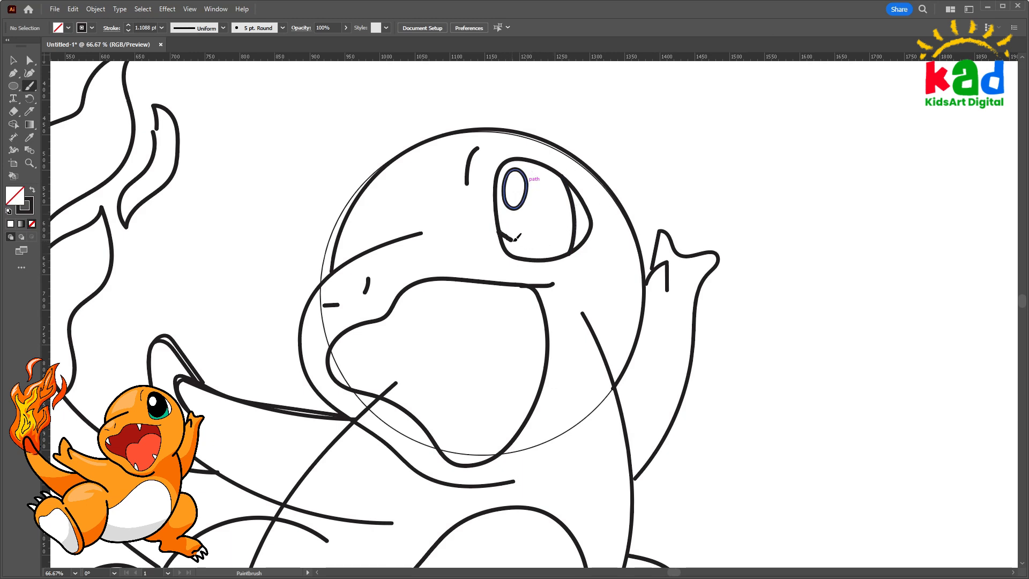
Paint the curved line of the iris across the lower part of the eye, redrawing it until it meets the inner line
mouse_move(518, 235)
left_mouse_down()
mouse_move(539, 241)
mouse_move(564, 214)
left_mouse_up()
left_click_drag(565, 180, 569, 175)
key("ctrl+z")
mouse_move(519, 241)
left_mouse_down()
mouse_move(533, 245)
mouse_move(565, 223)
mouse_move(575, 196)
left_mouse_up()
Examine the sketched character as a whole and up close
key("ctrl+minus")
key("ctrl+minus")
key("ctrl+minus")
key("ctrl+minus")
key("ctrl+minus")
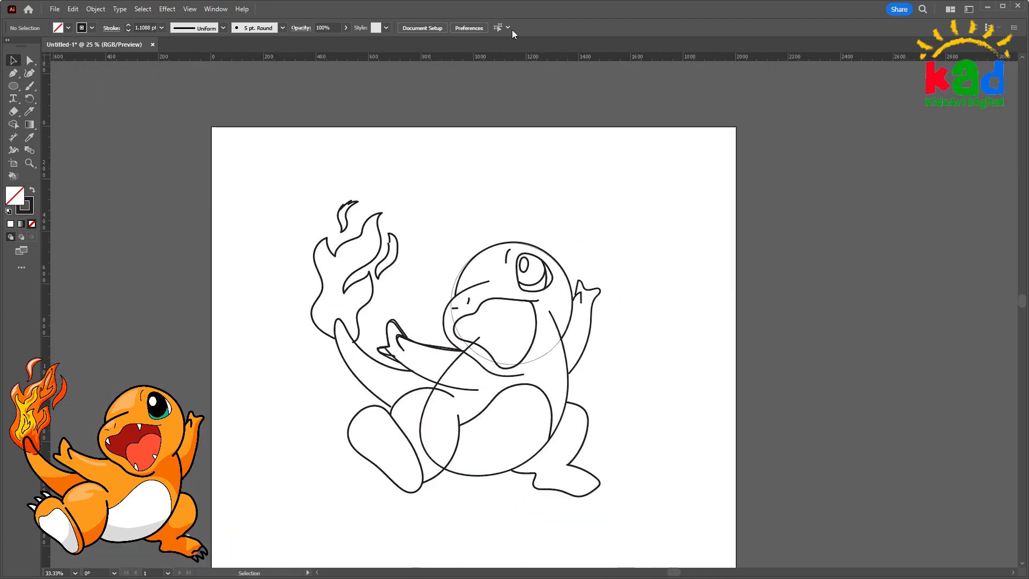
key("ctrl+plus")
key("ctrl+plus")
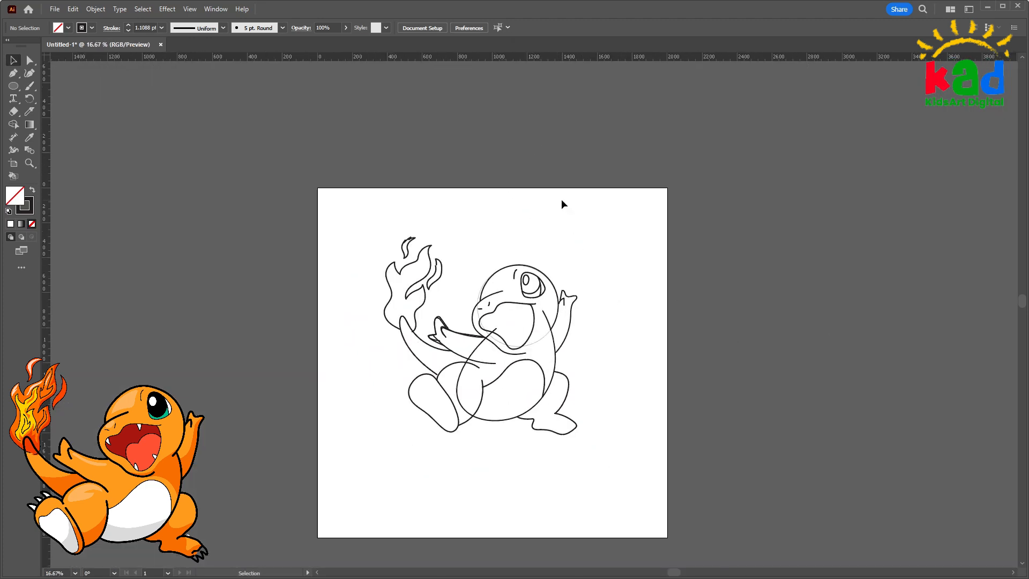
scroll(401, 171, "down", 3)
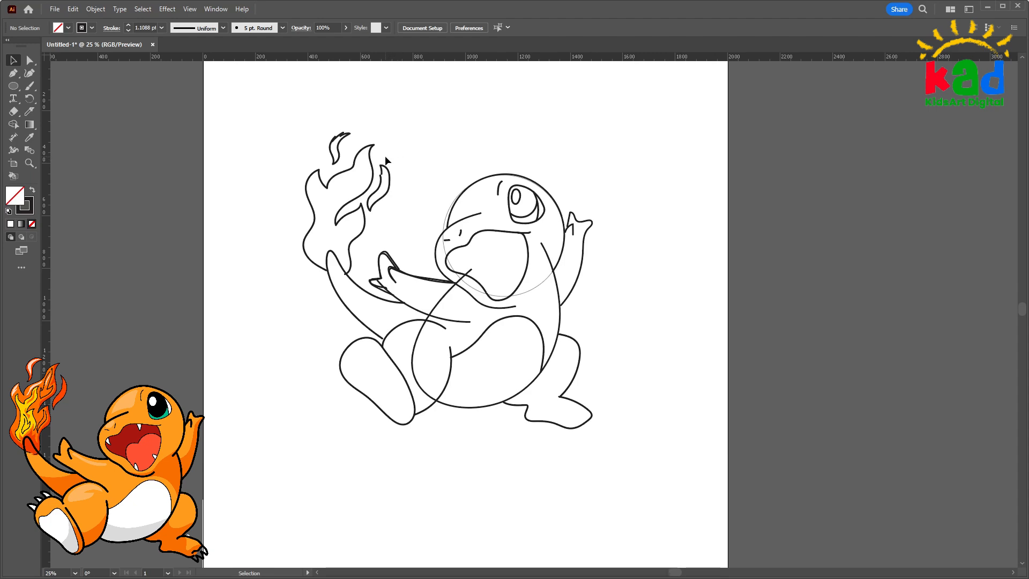
key("ctrl+plus")
key("ctrl+plus")
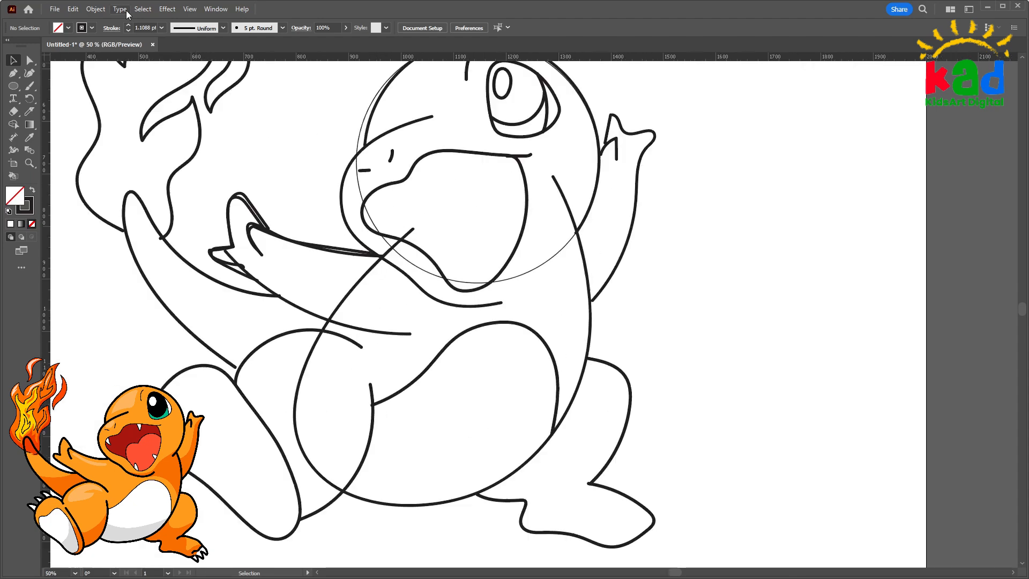
Select the entire sketch and fade its lines to light grey as a tracing guide
key("ctrl+minus")
key("ctrl+minus")
key("ctrl+minus")
mouse_move(304, 139)
left_mouse_down()
mouse_move(392, 237)
mouse_move(646, 422)
left_mouse_up()
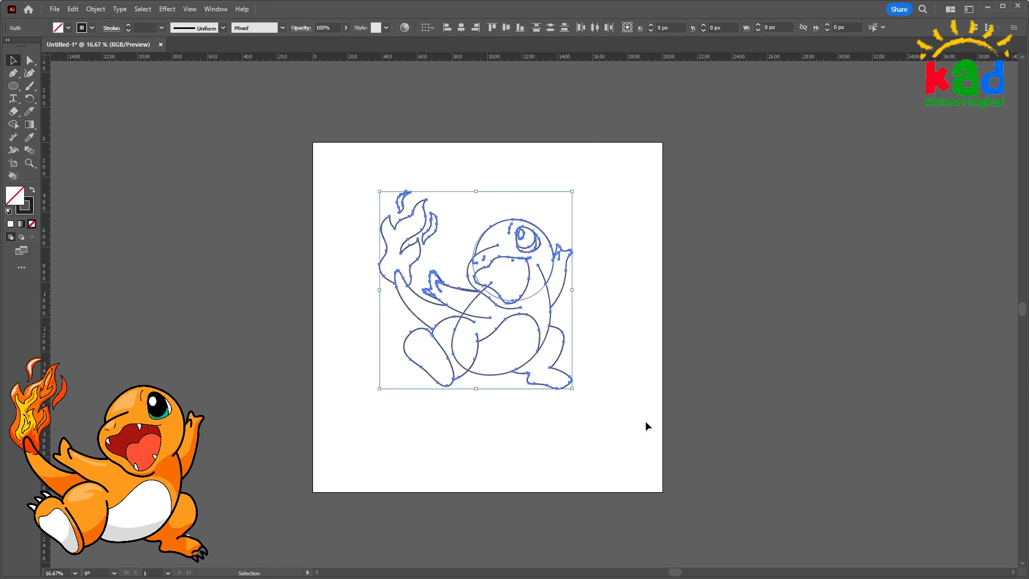
left_click(462, 28)
left_click(506, 27)
left_click_drag(585, 316, 644, 324)
left_click(651, 319)
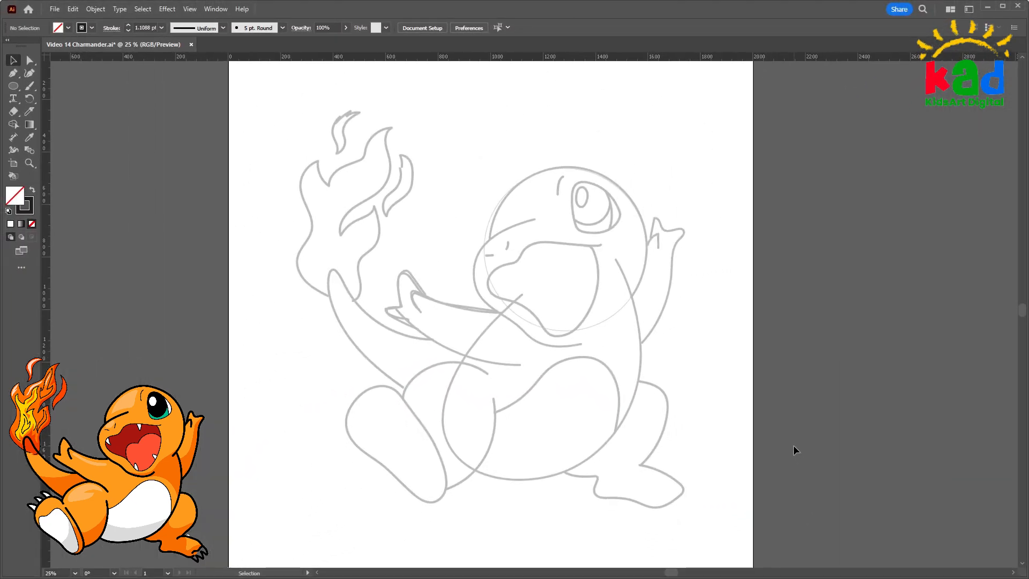
Trace the snout and lower jaw from the closed eye crease to the chin with the 15 pt. Round brush, and smooth the curve
key("n")
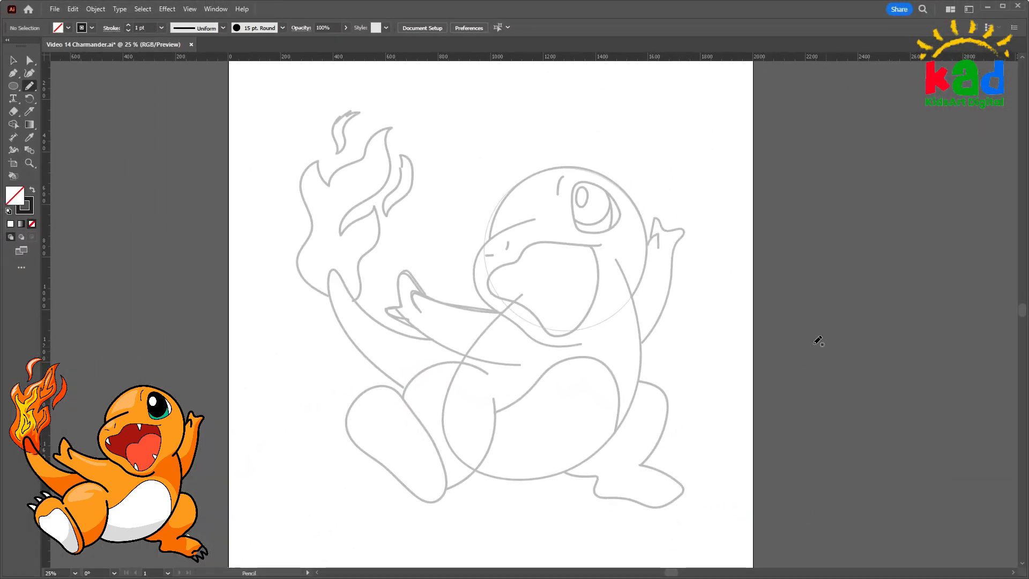
key("ctrl+=")
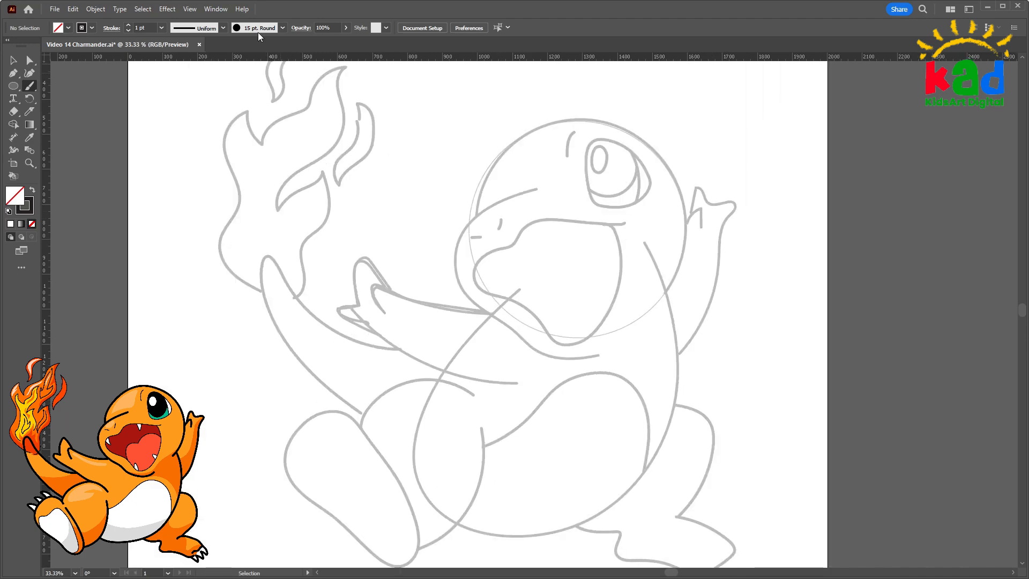
left_click_drag(437, 201, 448, 240)
key("ctrl+=")
key("ctrl+=")
key("ctrl+minus")
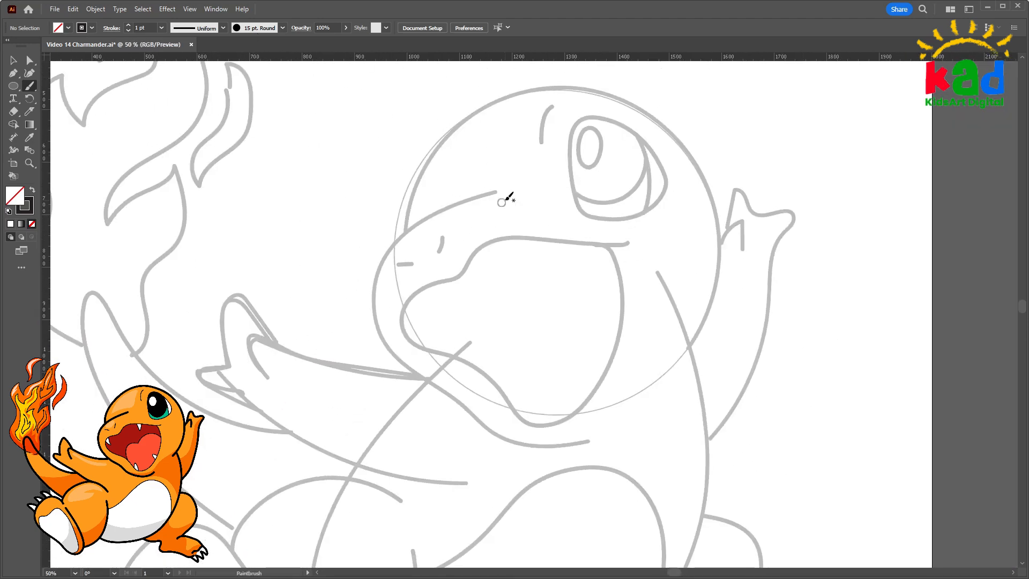
left_click_drag(489, 194, 409, 230)
left_click_drag(498, 192, 423, 223)
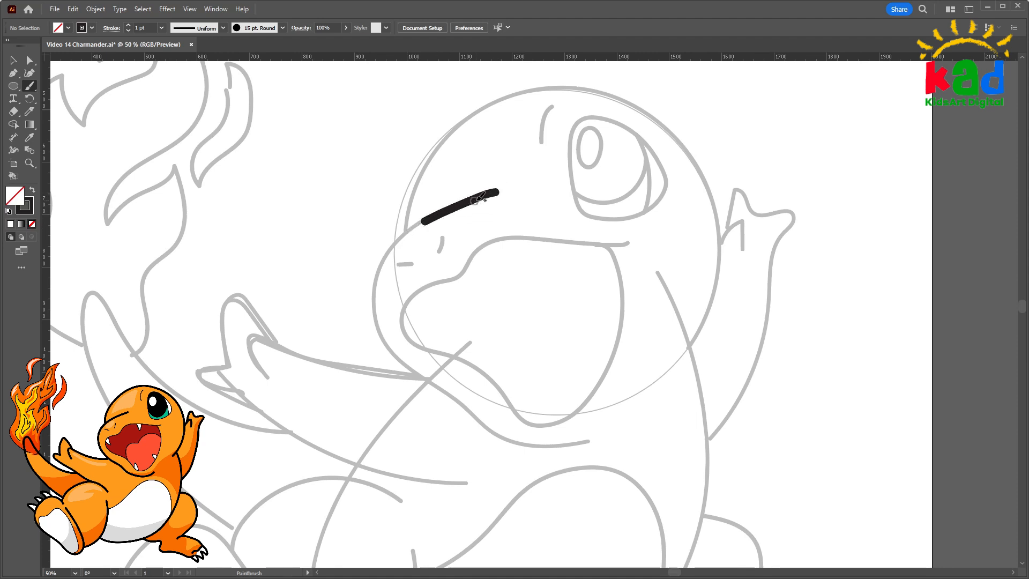
key("ctrl+z")
mouse_move(477, 198)
left_mouse_down()
mouse_move(396, 243)
mouse_move(376, 289)
mouse_move(381, 330)
mouse_move(395, 354)
mouse_move(489, 429)
mouse_move(544, 447)
mouse_move(596, 432)
left_mouse_up()
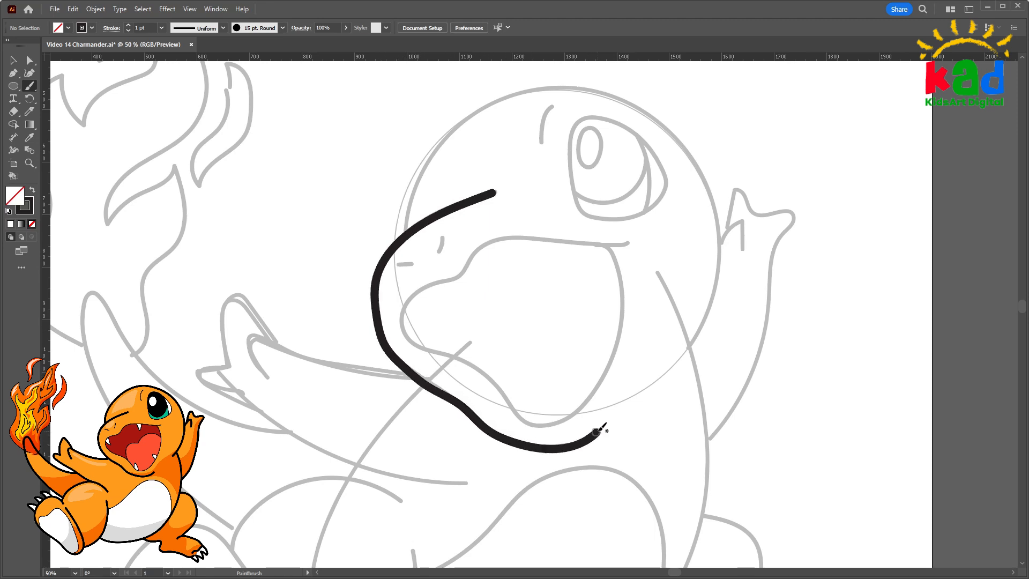
left_click(382, 325, "ctrl")
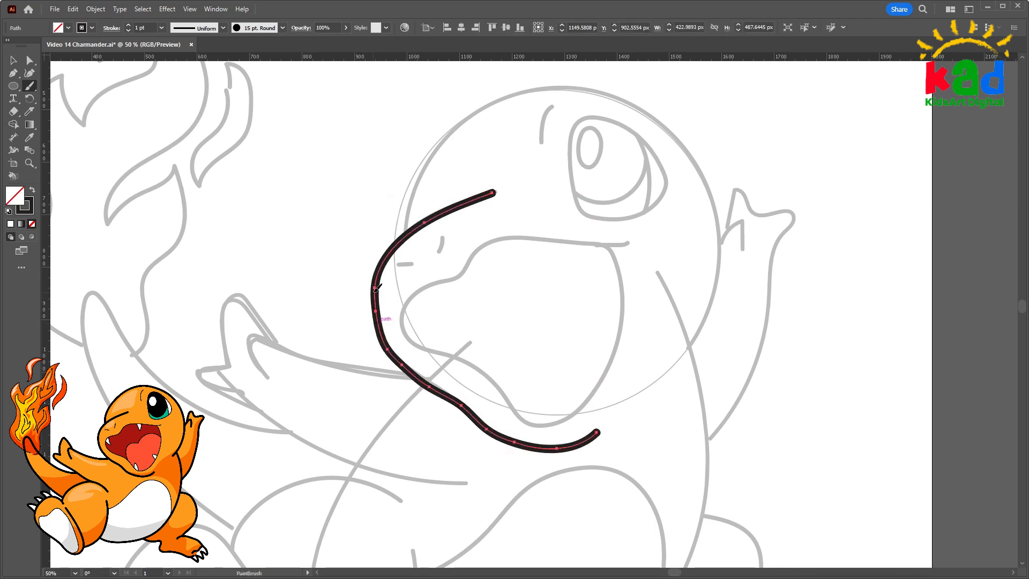
left_click(439, 369, "ctrl")
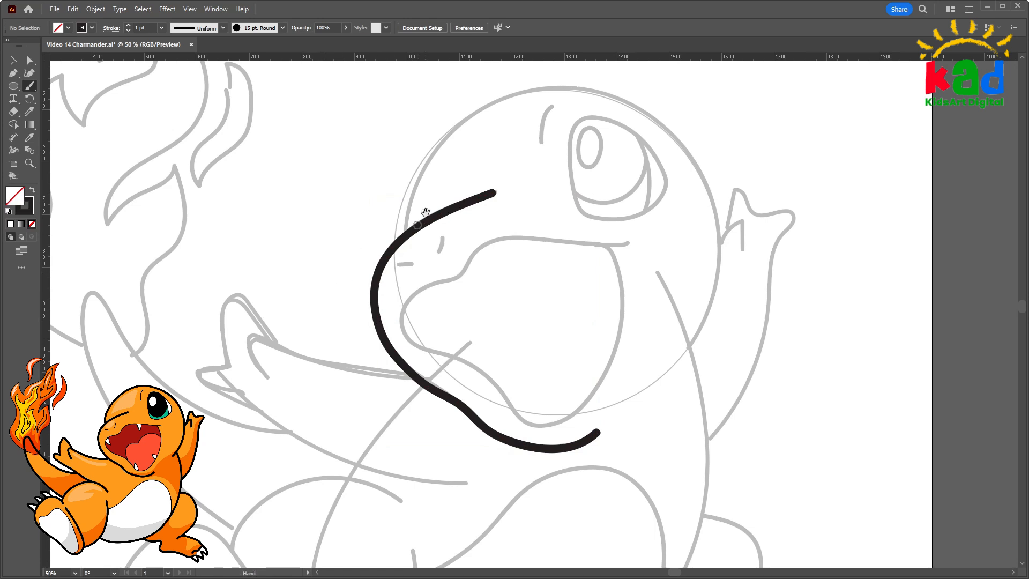
Trace the top and back of the head from the snout crease down to the neck with the Paintbrush
mouse_move(437, 202)
left_mouse_down()
mouse_move(372, 237)
mouse_move(344, 202)
left_mouse_up()
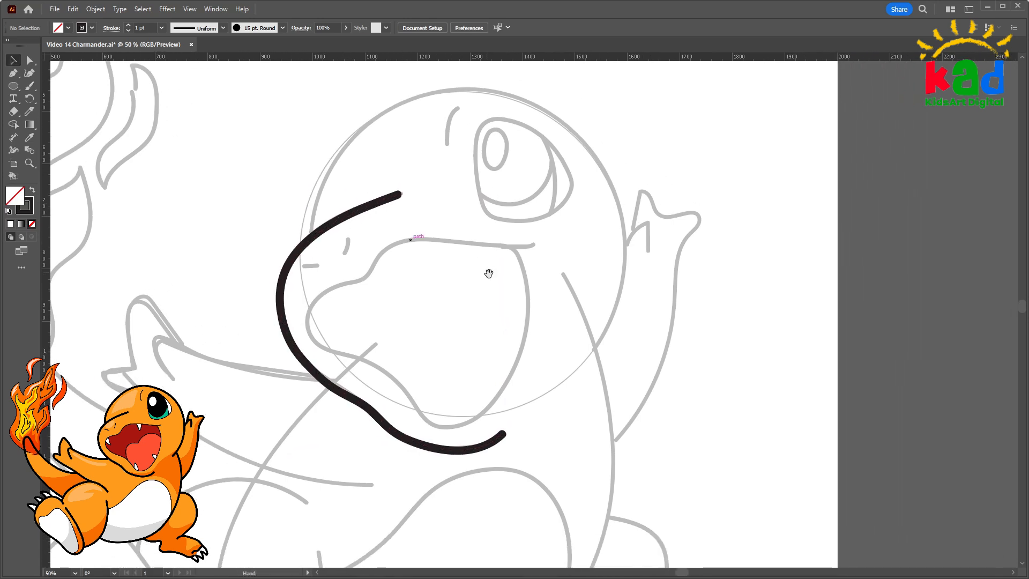
left_click_drag(488, 274, 500, 308)
key("b")
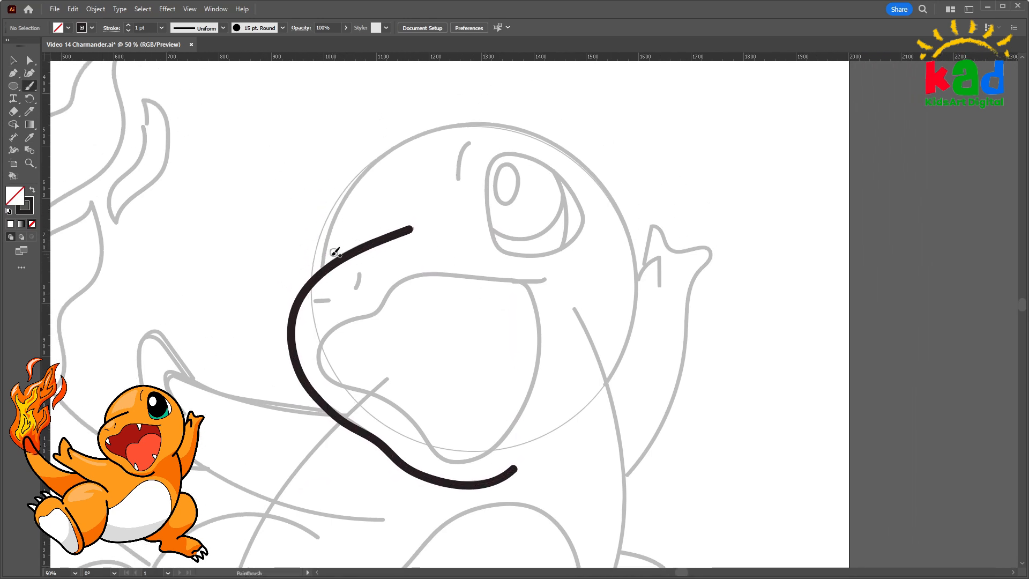
mouse_move(321, 272)
left_mouse_down()
mouse_move(337, 213)
mouse_move(389, 152)
mouse_move(475, 121)
mouse_move(521, 130)
mouse_move(588, 165)
mouse_move(618, 204)
mouse_move(637, 298)
mouse_move(607, 383)
left_mouse_up()
Trace the raised arm behind the head, including the thumb and fingers, down to the body
key("space")
mouse_move(674, 343)
left_mouse_down()
mouse_move(667, 239)
mouse_move(646, 186)
mouse_move(587, 353)
left_mouse_up()
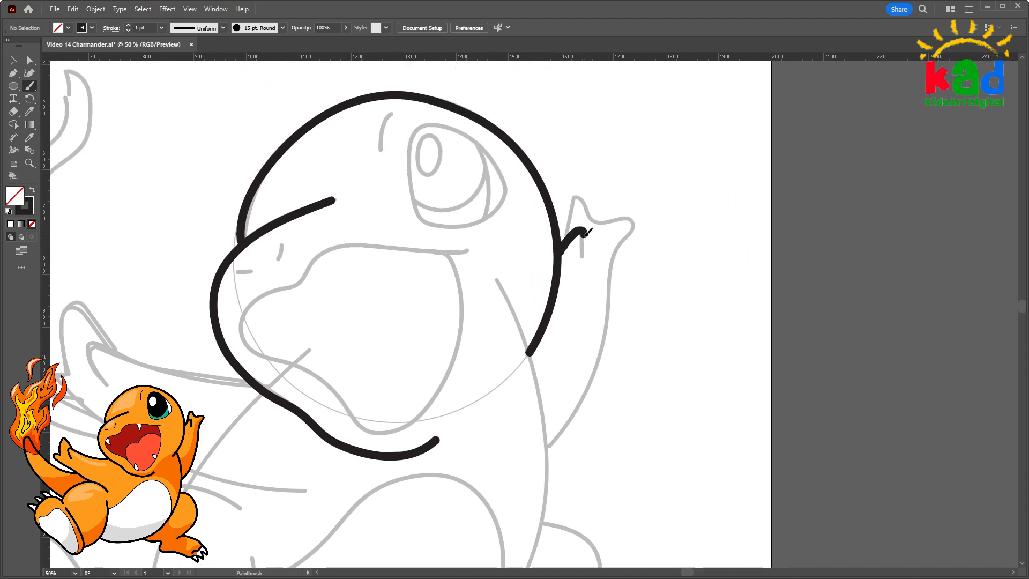
mouse_move(588, 232)
left_mouse_down()
mouse_move(585, 254)
mouse_move(574, 222)
mouse_move(583, 196)
mouse_move(637, 220)
mouse_move(614, 269)
mouse_move(591, 401)
mouse_move(547, 469)
left_mouse_up()
Trace the outstretched front arm with its claws, and the upper curve of the raised thigh below it
mouse_move(627, 392)
left_mouse_down()
mouse_move(643, 241)
mouse_move(694, 306)
left_mouse_up()
left_click_drag(495, 322, 542, 395)
mouse_move(437, 275)
left_mouse_down()
mouse_move(457, 315)
mouse_move(613, 193)
mouse_move(635, 199)
left_mouse_up()
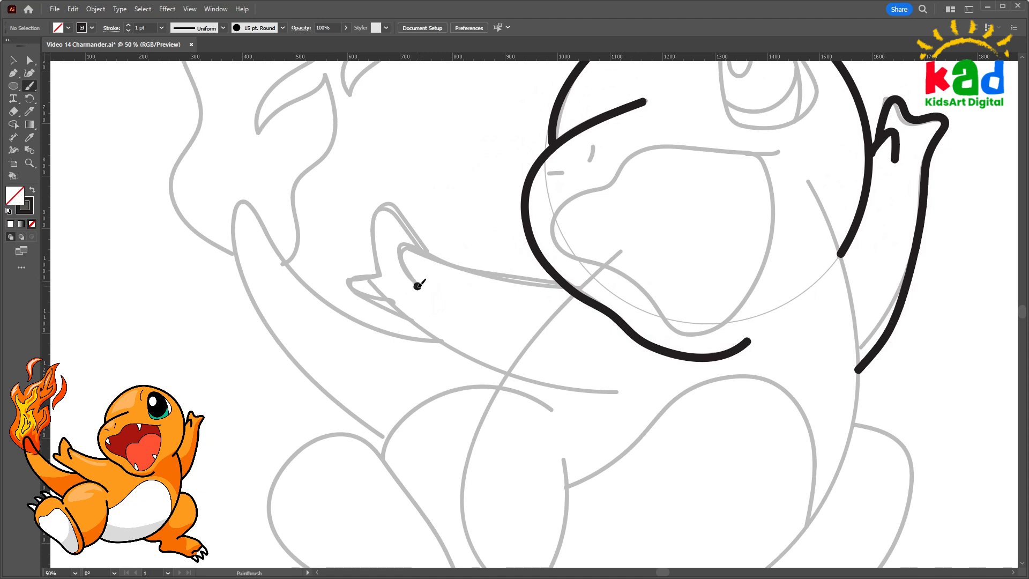
mouse_move(418, 286)
left_mouse_down()
mouse_move(416, 245)
mouse_move(489, 278)
mouse_move(568, 288)
left_mouse_up()
mouse_move(458, 236)
left_mouse_down()
mouse_move(443, 281)
mouse_move(409, 246)
mouse_move(400, 310)
mouse_move(375, 309)
mouse_move(379, 326)
mouse_move(531, 418)
left_mouse_up()
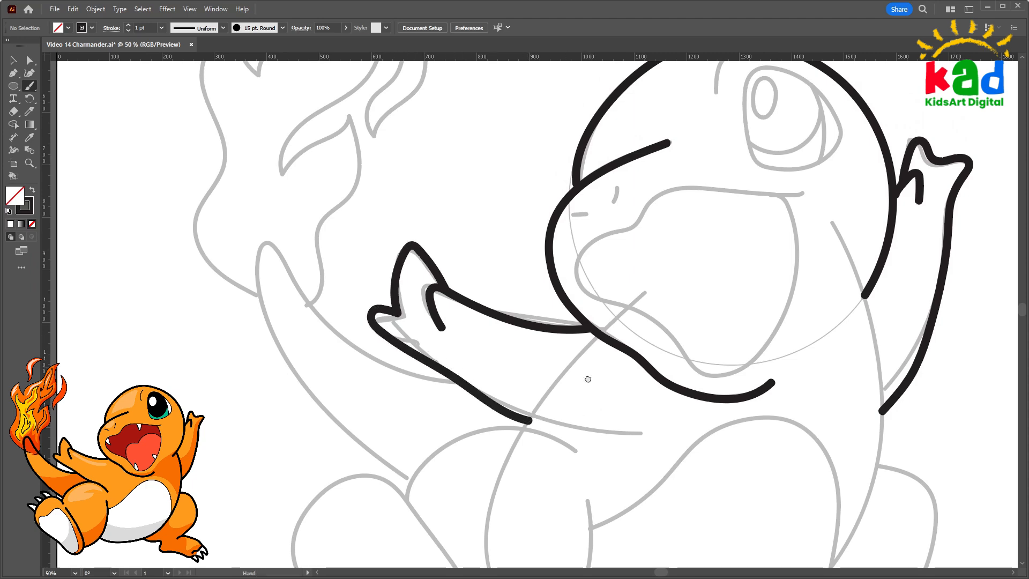
scroll(526, 321, "down", 5)
mouse_move(374, 347)
left_mouse_down()
mouse_move(396, 311)
mouse_move(482, 266)
mouse_move(526, 280)
mouse_move(557, 309)
left_mouse_up()
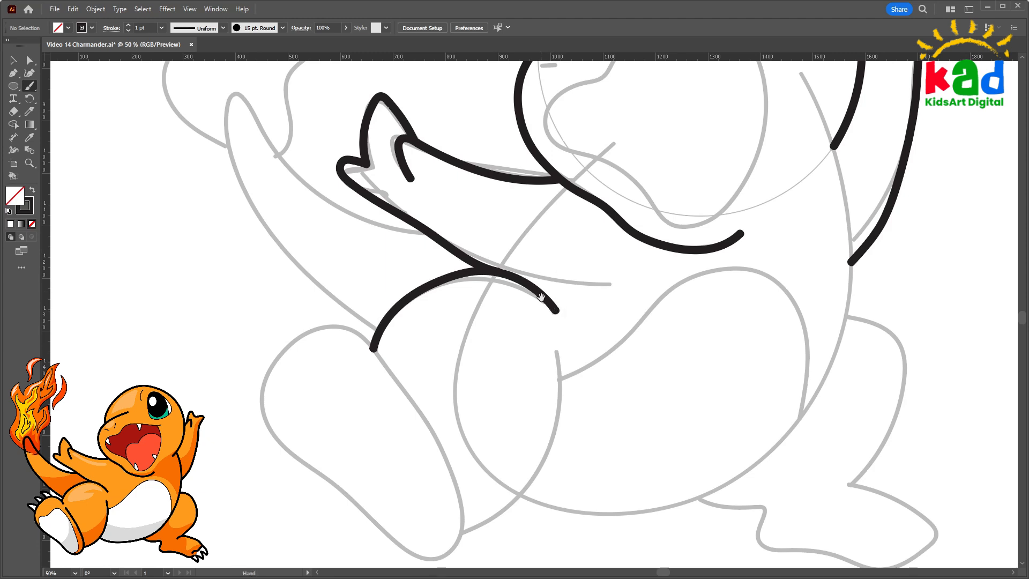
Trace the raised foot's outline and the curved underside of its leg up to the belly
scroll(437, 273, "down", 4)
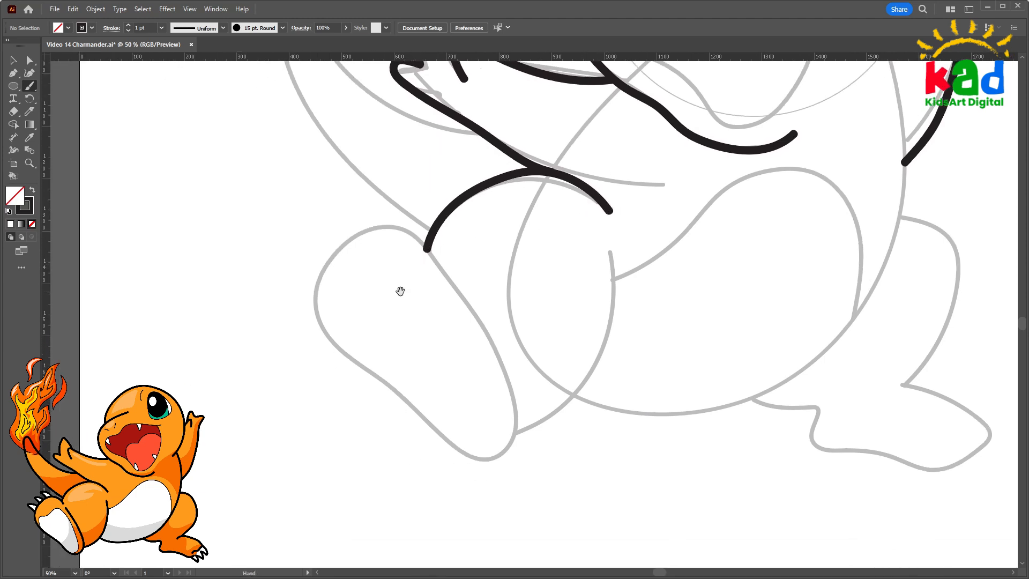
mouse_move(433, 258)
left_mouse_down()
mouse_move(412, 233)
mouse_move(367, 234)
mouse_move(339, 255)
mouse_move(319, 295)
mouse_move(332, 340)
mouse_move(455, 449)
mouse_move(486, 458)
mouse_move(512, 441)
mouse_move(519, 410)
mouse_move(491, 334)
mouse_move(441, 270)
left_mouse_up()
scroll(545, 361, "down", 2)
scroll(545, 361, "right", 2)
mouse_move(469, 382)
left_mouse_down()
mouse_move(496, 372)
mouse_move(550, 315)
mouse_move(565, 265)
mouse_move(554, 197)
left_mouse_up()
mouse_move(602, 274)
left_mouse_down()
mouse_move(558, 232)
mouse_move(450, 232)
mouse_move(450, 283)
mouse_move(438, 274)
mouse_move(427, 222)
left_mouse_up()
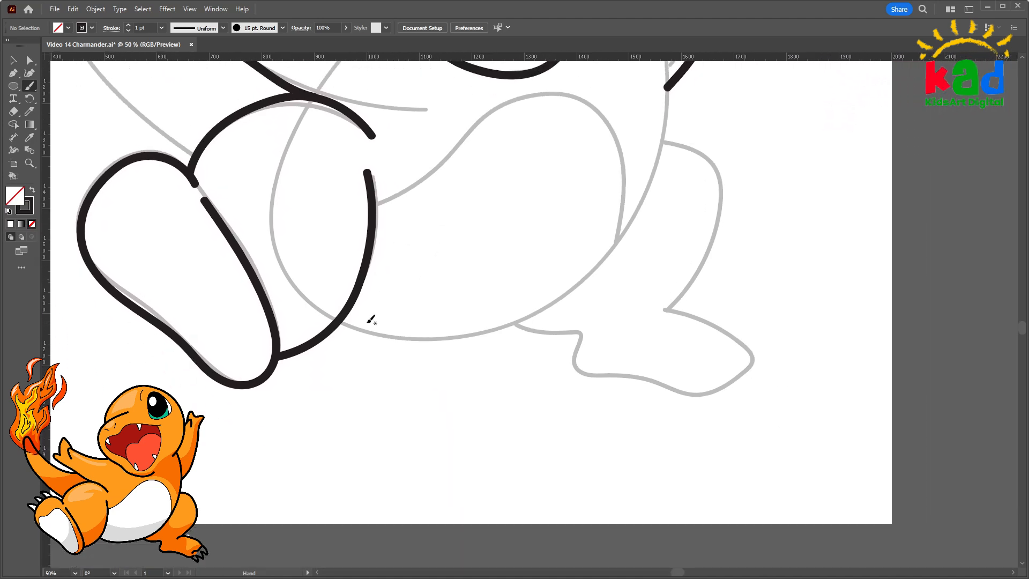
Trace the lower belly and back from the raised leg up to the neck, and smooth the curve beside the far leg
left_click_drag(366, 324, 334, 411)
key("ctrl+minus")
left_click_drag(561, 331, 563, 303)
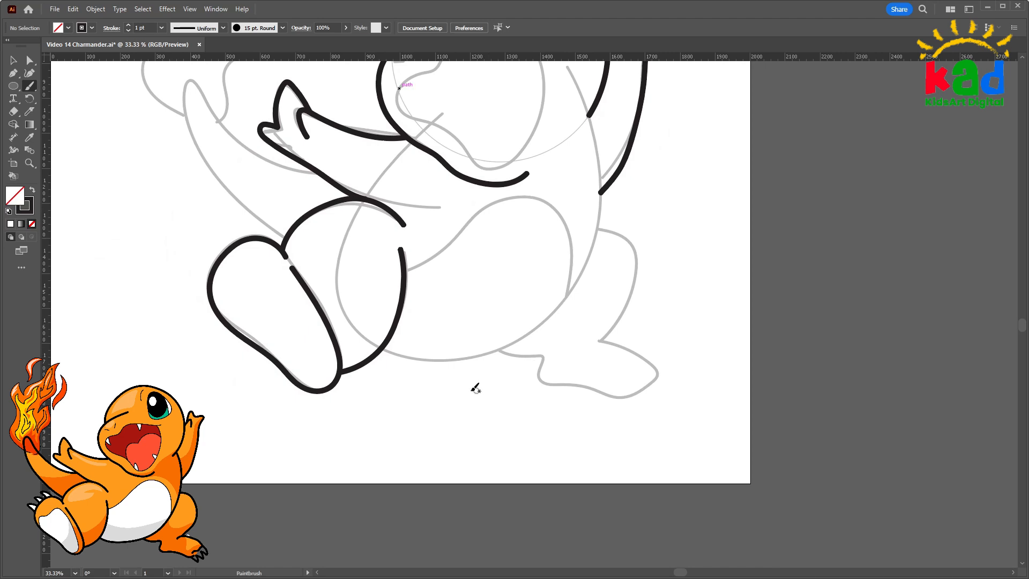
mouse_move(387, 346)
left_mouse_down()
mouse_move(437, 356)
mouse_move(496, 349)
mouse_move(551, 315)
mouse_move(588, 260)
mouse_move(601, 204)
mouse_move(591, 129)
left_mouse_up()
mouse_move(545, 287)
left_mouse_down()
mouse_move(578, 315)
mouse_move(551, 319)
left_mouse_up()
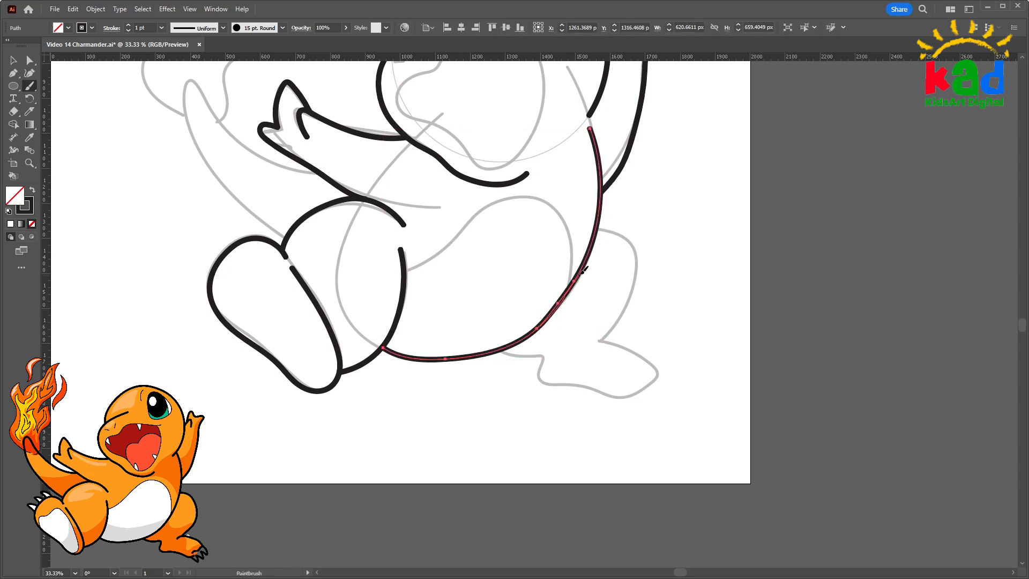
left_click_drag(605, 236, 545, 331)
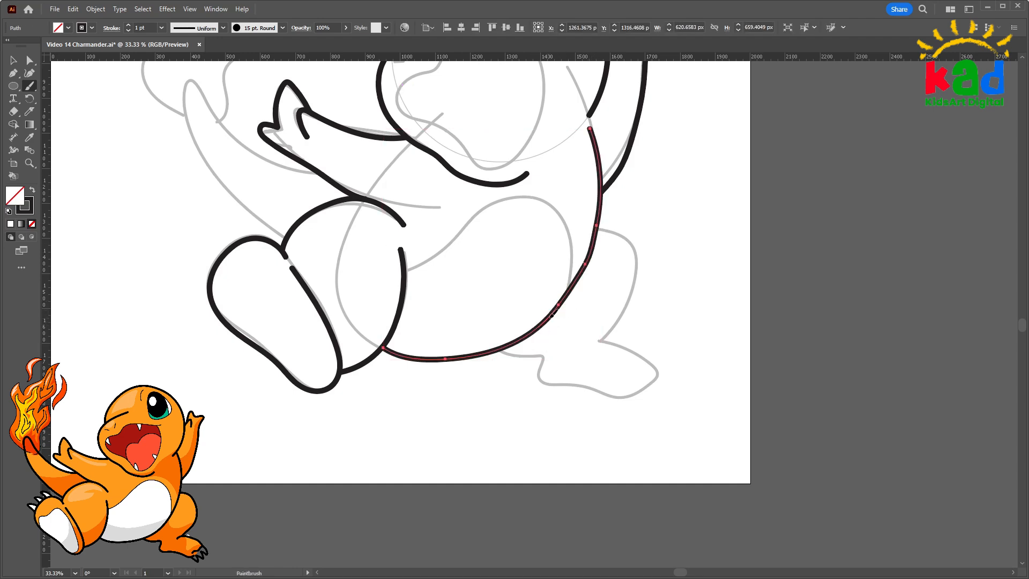
left_click(609, 234, "ctrl")
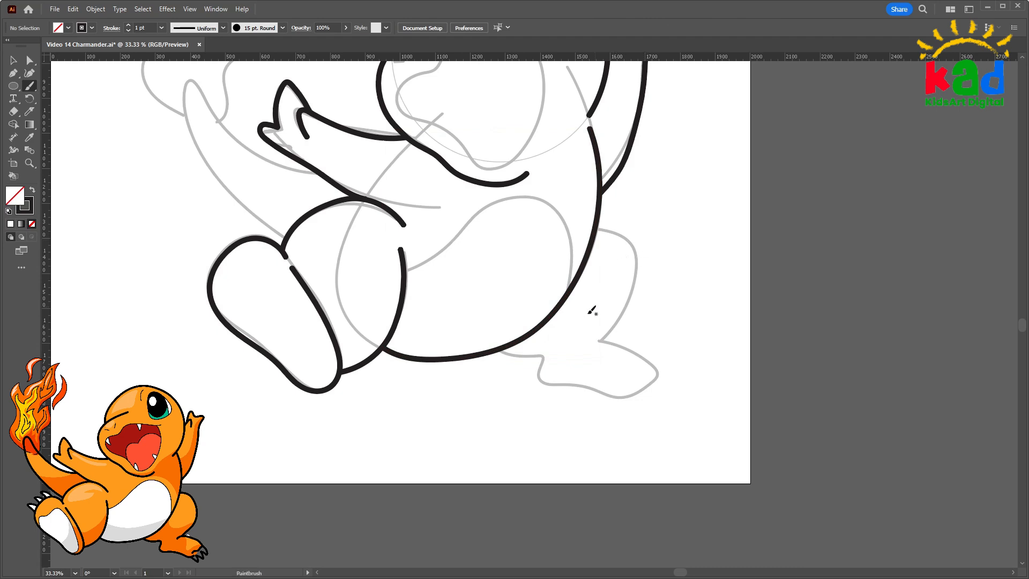
left_click_drag(591, 310, 553, 289)
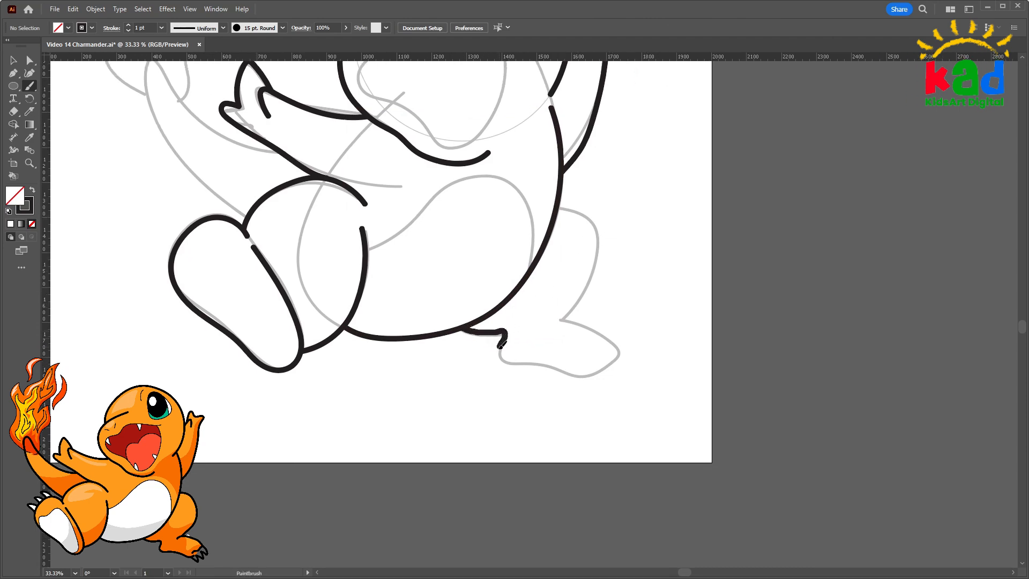
mouse_move(502, 345)
left_mouse_down()
mouse_move(584, 378)
mouse_move(627, 349)
mouse_move(602, 324)
mouse_move(564, 315)
mouse_move(597, 259)
mouse_move(586, 207)
mouse_move(562, 198)
left_mouse_up()
left_click_drag(635, 295, 625, 278)
key("v")
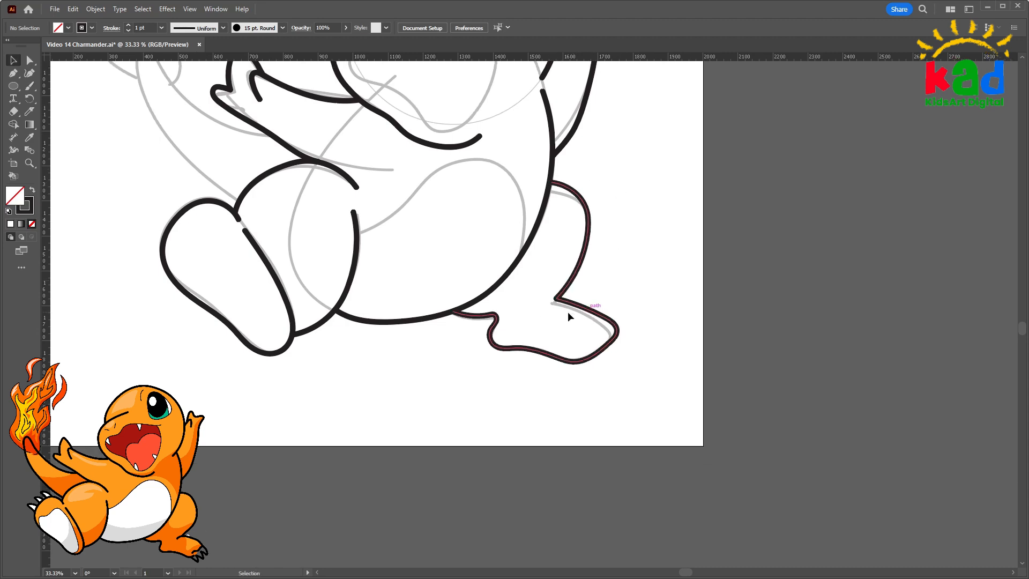
left_click_drag(543, 314, 536, 312)
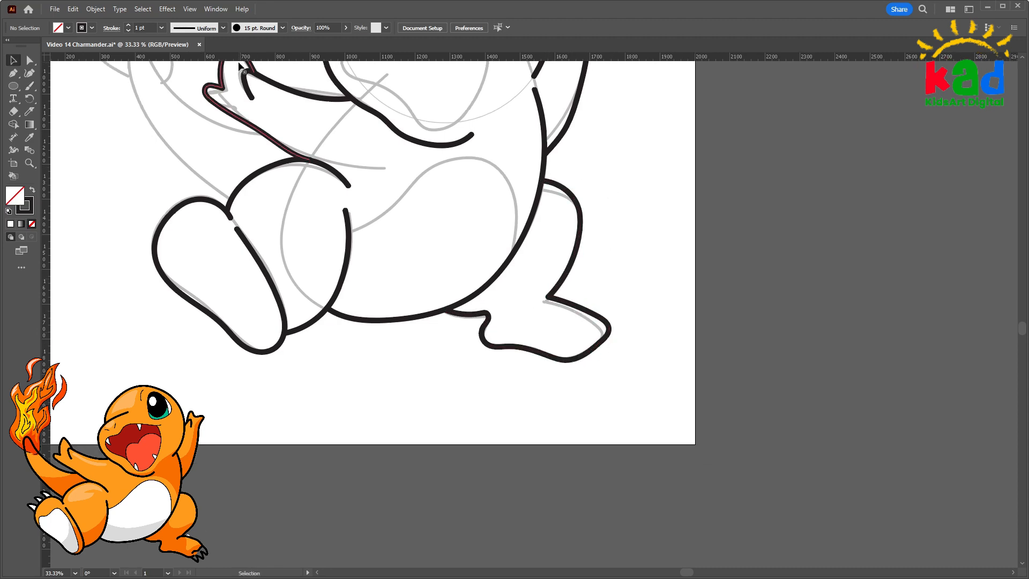
key("ctrl+=")
key("ctrl+=")
mouse_move(559, 373)
left_mouse_down()
mouse_move(501, 320)
mouse_move(466, 323)
mouse_move(519, 342)
mouse_move(507, 348)
left_mouse_up()
key("ctrl+z")
key("b")
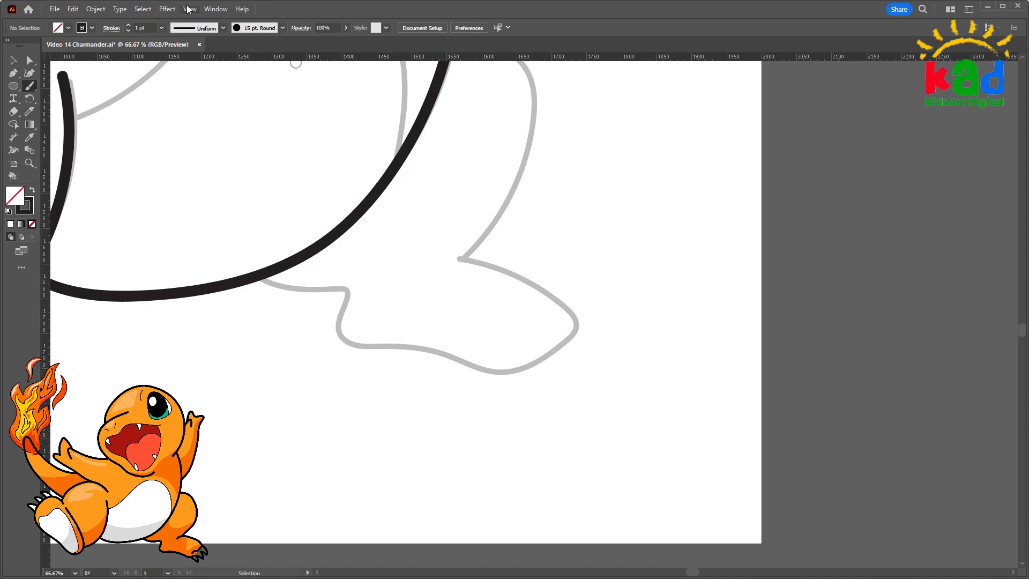
Trace the underside of the far foot from the belly to the toes, and add its three pointed claws and toe line
left_click_drag(532, 329, 585, 334)
mouse_move(501, 351)
left_mouse_down()
mouse_move(475, 313)
mouse_move(485, 352)
mouse_move(437, 344)
left_mouse_up()
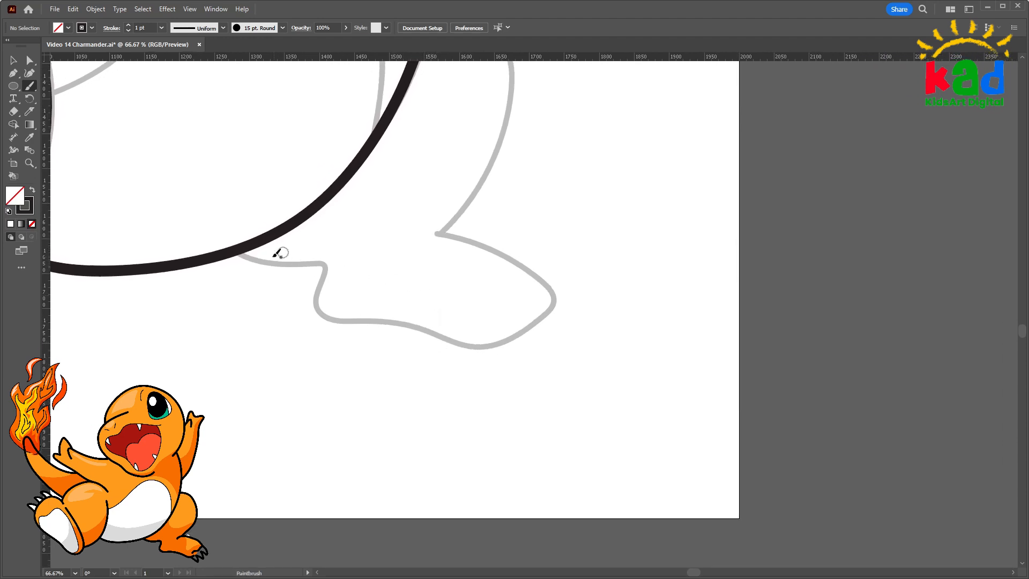
mouse_move(235, 255)
left_mouse_down()
mouse_move(326, 263)
mouse_move(327, 313)
mouse_move(426, 325)
mouse_move(481, 346)
mouse_move(508, 340)
mouse_move(491, 351)
mouse_move(523, 371)
mouse_move(518, 340)
mouse_move(553, 355)
mouse_move(544, 320)
mouse_move(575, 334)
mouse_move(578, 311)
mouse_move(559, 294)
mouse_move(531, 310)
mouse_move(551, 290)
left_mouse_up()
key("ctrl+z")
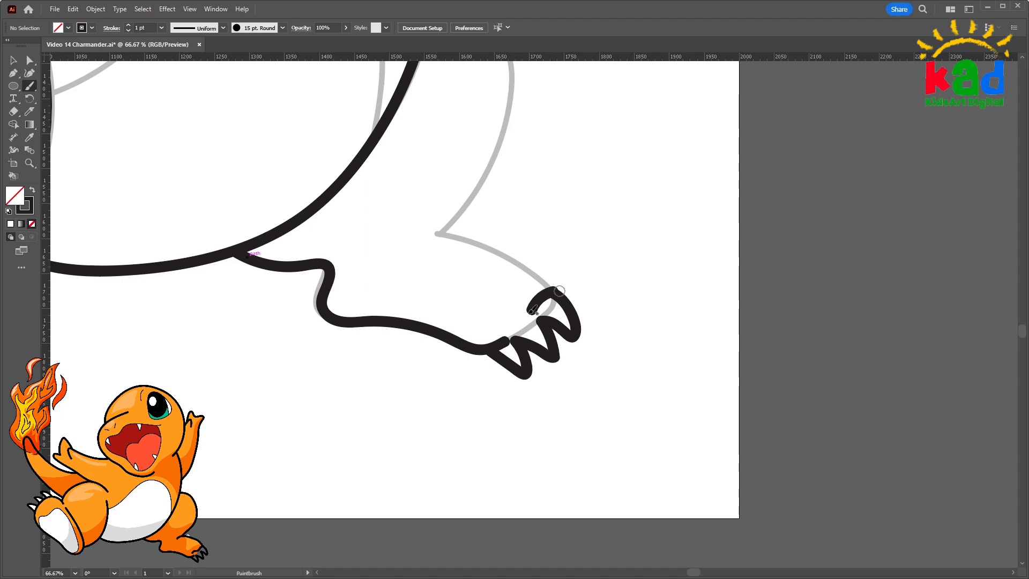
mouse_move(496, 332)
left_mouse_down()
mouse_move(559, 284)
mouse_move(493, 328)
left_mouse_up()
key("ctrl+z")
left_click(535, 312, "ctrl")
left_click(538, 266, "ctrl")
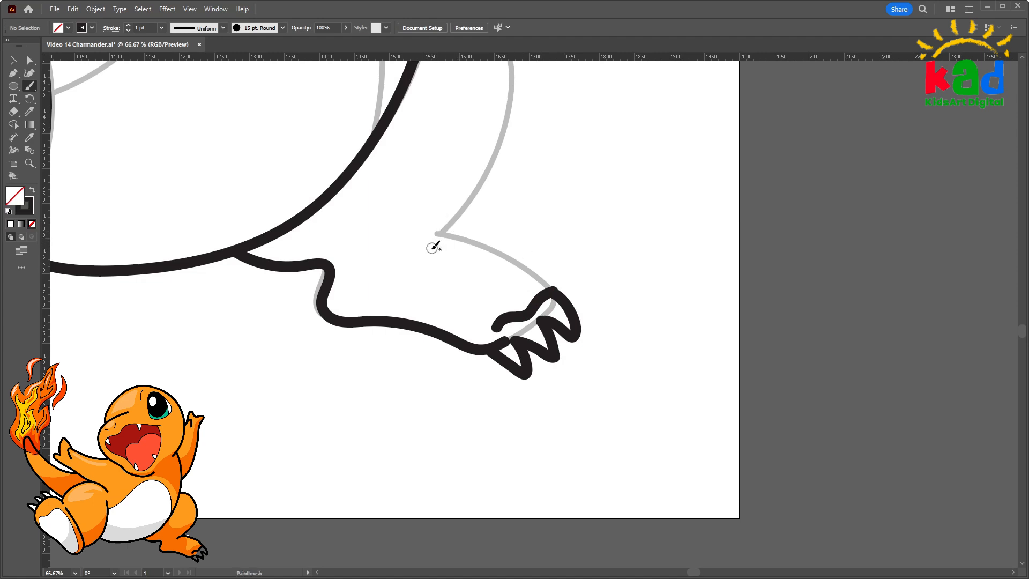
Trace the top of the far foot down to the claws, and the rounded outer curve of its leg up to the body
mouse_move(413, 251)
left_mouse_down()
mouse_move(458, 235)
mouse_move(523, 257)
mouse_move(558, 290)
left_mouse_up()
scroll(554, 230, "up", 5)
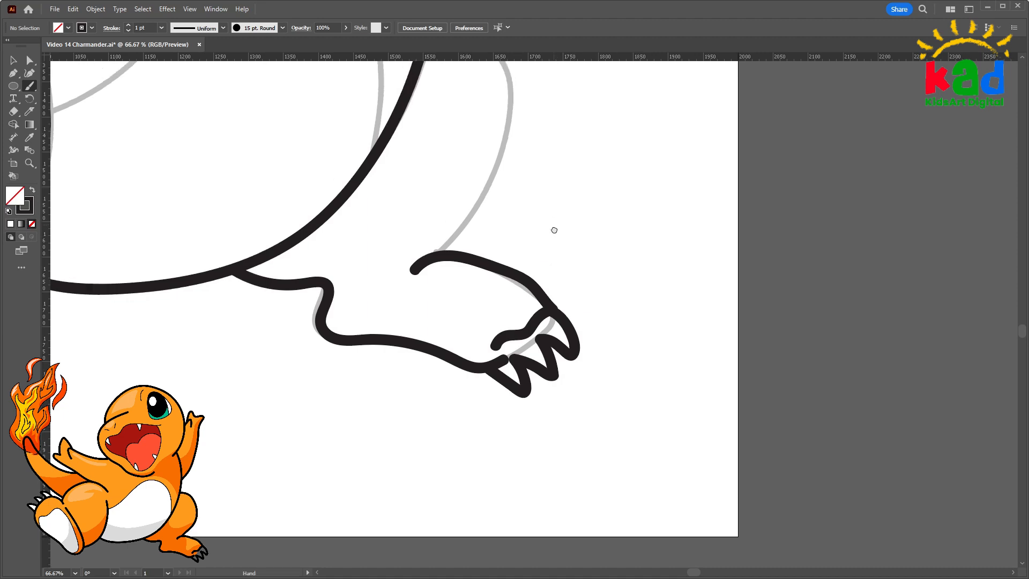
mouse_move(461, 136)
left_mouse_down()
mouse_move(494, 145)
mouse_move(518, 169)
mouse_move(537, 209)
mouse_move(539, 264)
mouse_move(524, 302)
mouse_move(462, 365)
left_mouse_up()
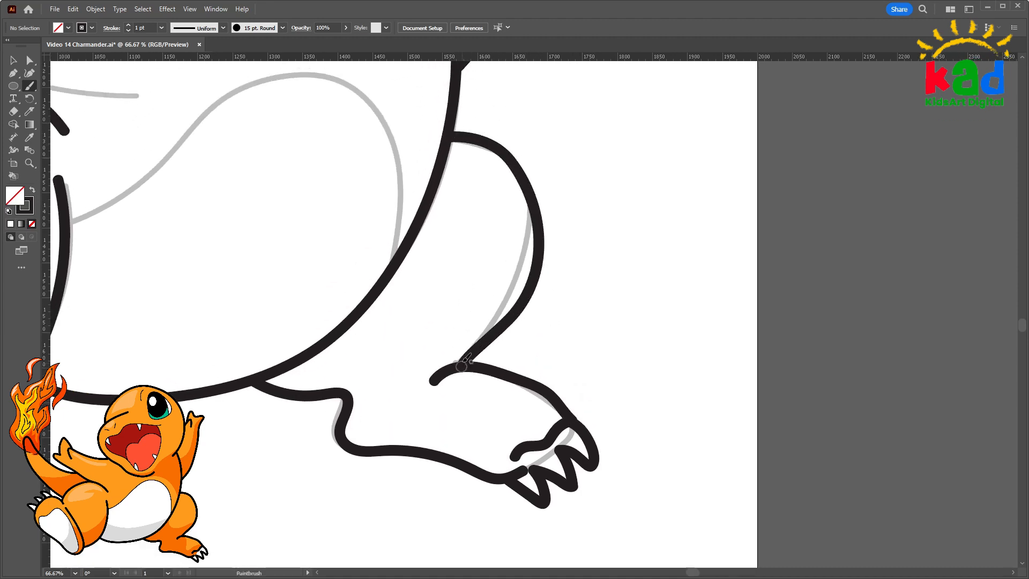
left_click_drag(516, 249, 599, 278)
Trace the tail from the raised thigh up around its tip and back down to the outstretched front arm
key("ctrl+minus")
key("ctrl+minus")
key("ctrl+minus")
key("ctrl+minus")
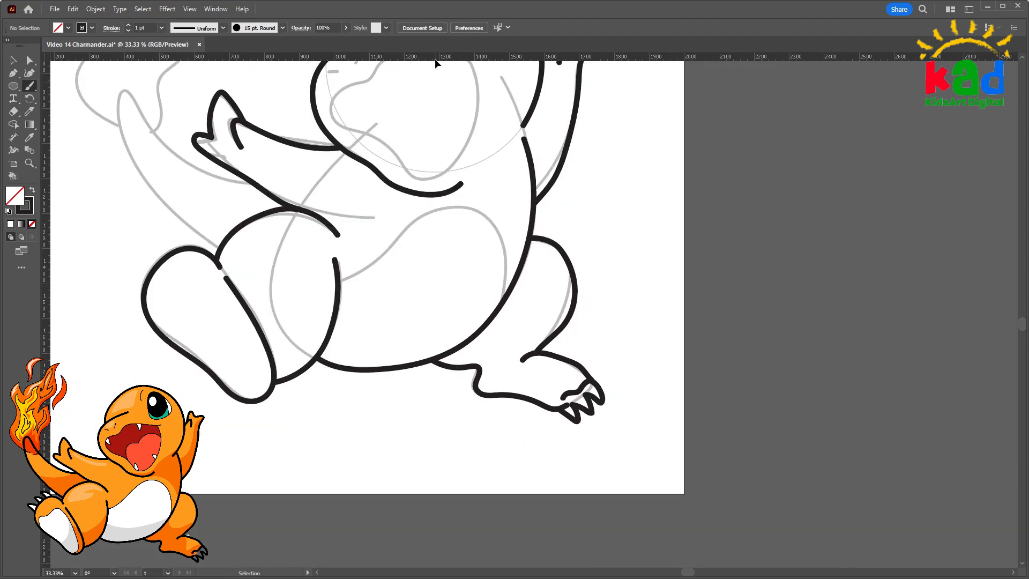
left_click_drag(436, 64, 480, 109)
key("ctrl+plus")
key("ctrl+plus")
key("ctrl+plus")
left_click_drag(457, 242, 500, 336)
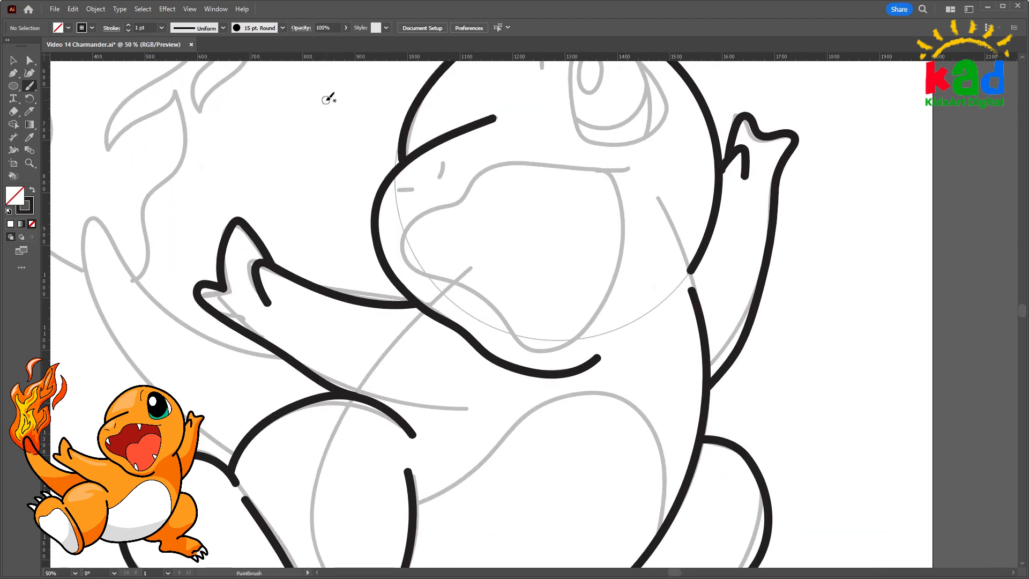
key("ctrl+plus")
left_click_drag(538, 287, 544, 292)
left_click_drag(412, 246, 716, 275)
left_click_drag(449, 314, 495, 302)
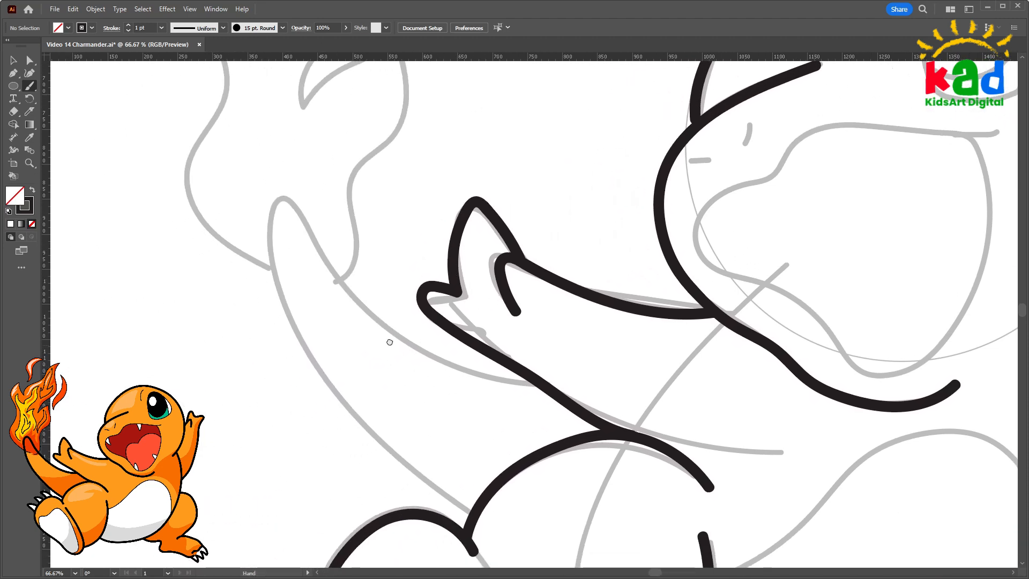
mouse_move(390, 342)
left_mouse_down()
mouse_move(400, 314)
mouse_move(367, 316)
left_mouse_up()
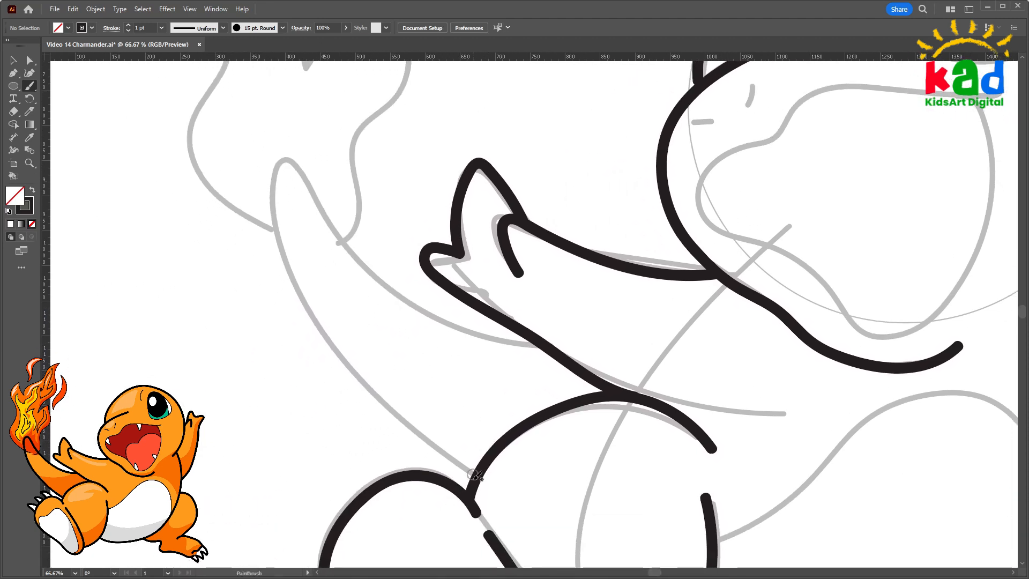
mouse_move(472, 474)
left_mouse_down()
mouse_move(306, 322)
mouse_move(269, 204)
mouse_move(287, 156)
mouse_move(372, 267)
mouse_move(429, 313)
mouse_move(553, 346)
left_mouse_up()
Redraw the tail's lower outer edge over its selected path to smooth the curve
left_click(340, 358, "ctrl")
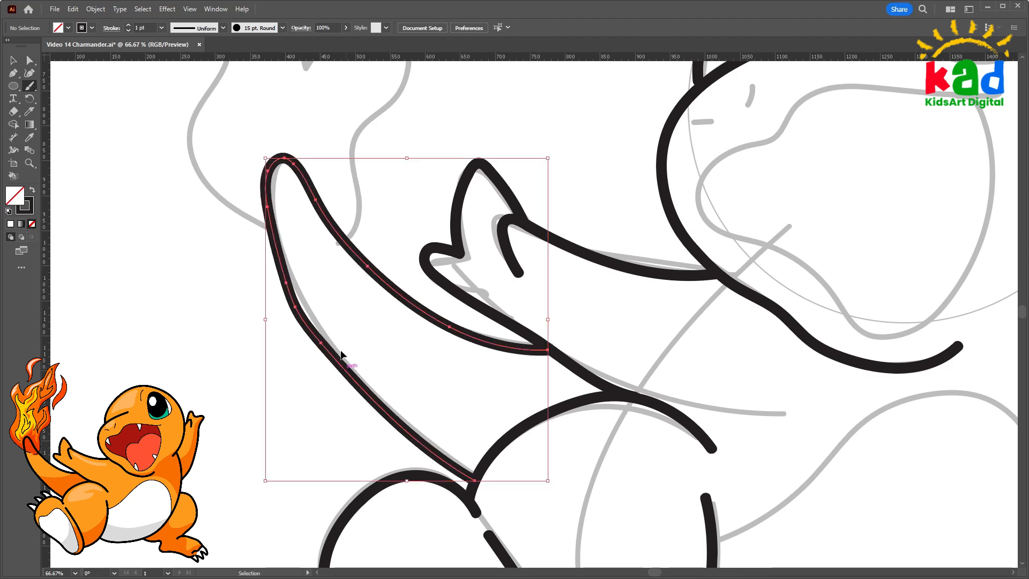
left_click(345, 317, "ctrl")
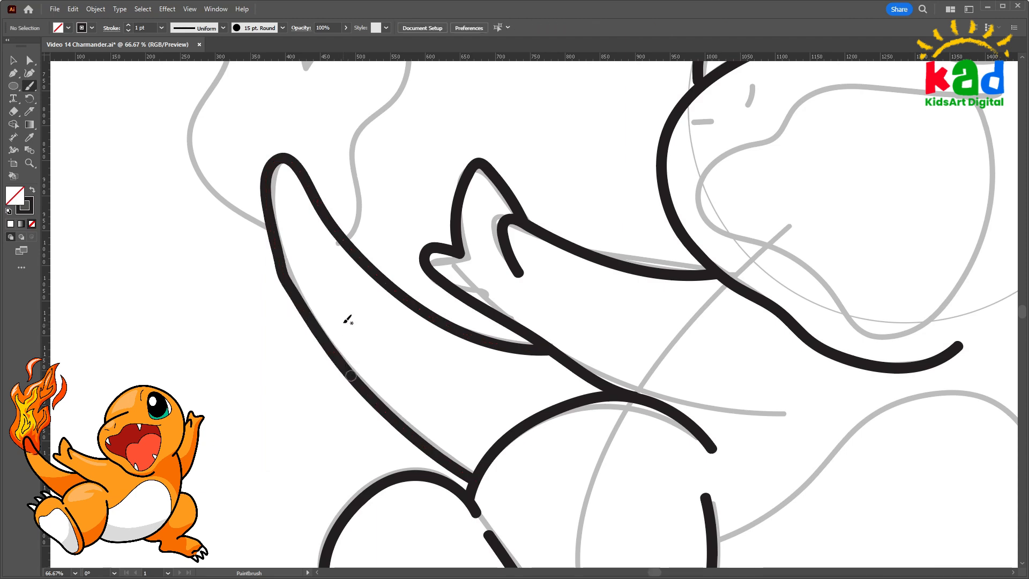
left_click(290, 265, "ctrl")
left_click_drag(317, 324, 364, 385)
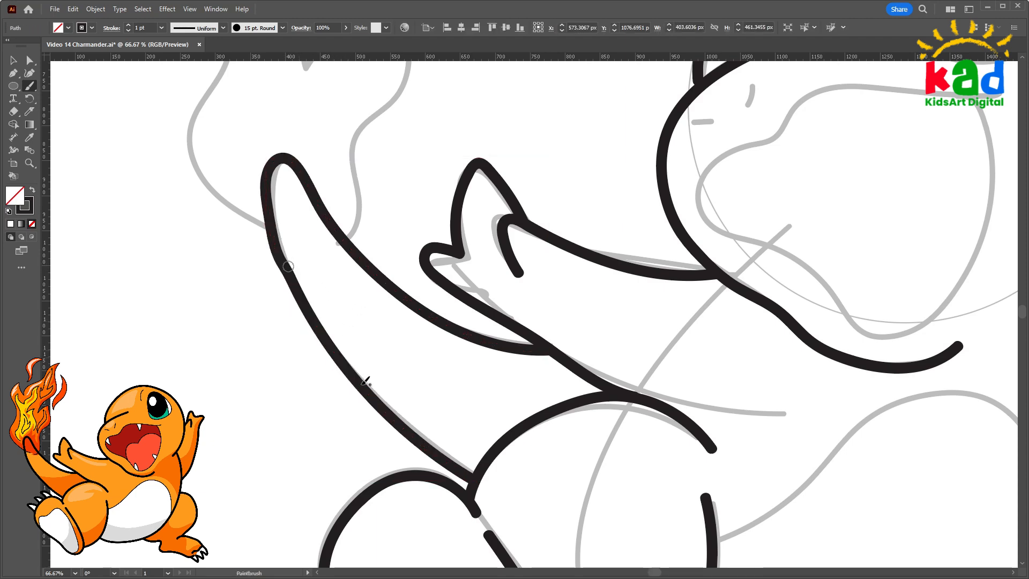
key("ctrl+z")
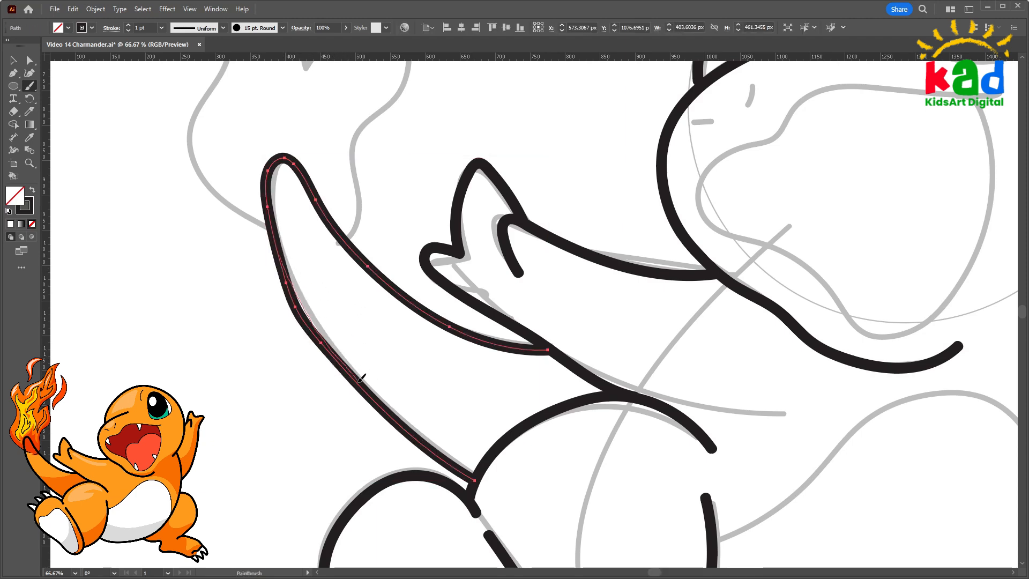
left_click_drag(386, 410, 390, 414)
key("ctrl+z")
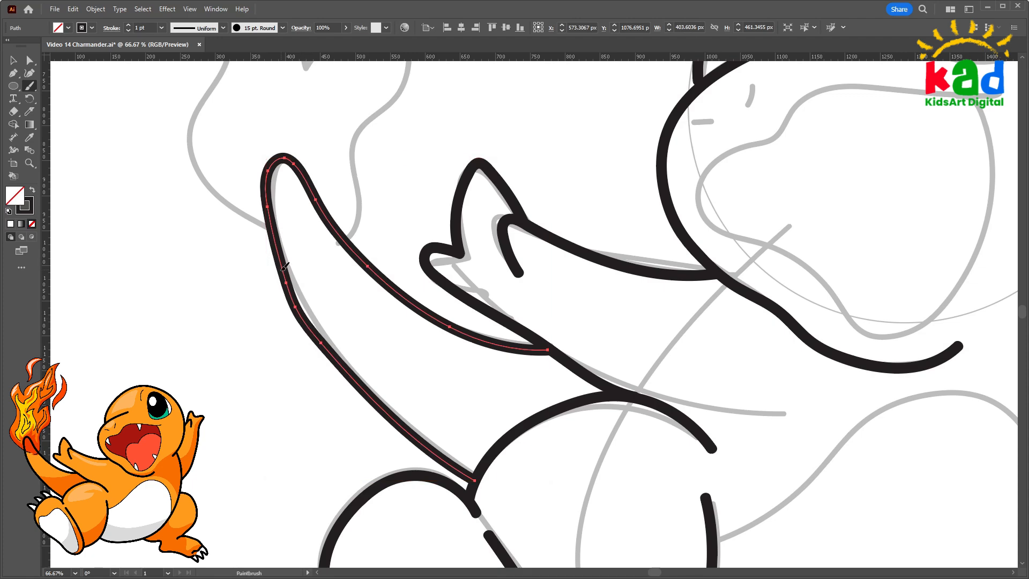
left_click_drag(324, 345, 355, 379)
Trace the rounded belly patch from the raised thigh over to the back outline with the thinner 5 pt. Round brush
key("ctrl+minus")
key("ctrl+minus")
key("ctrl+minus")
key("ctrl+minus")
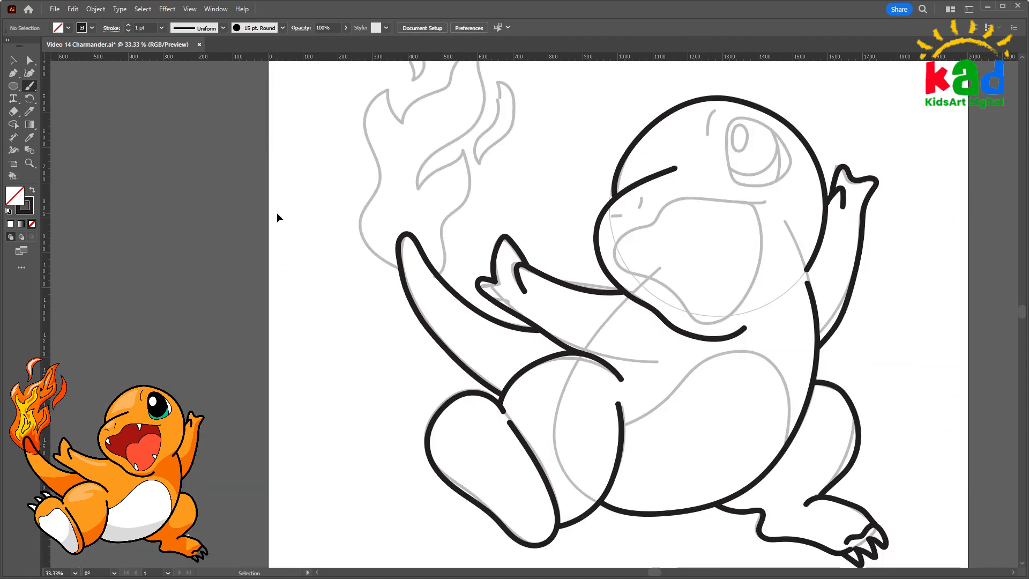
left_click_drag(623, 318, 604, 337)
key("v")
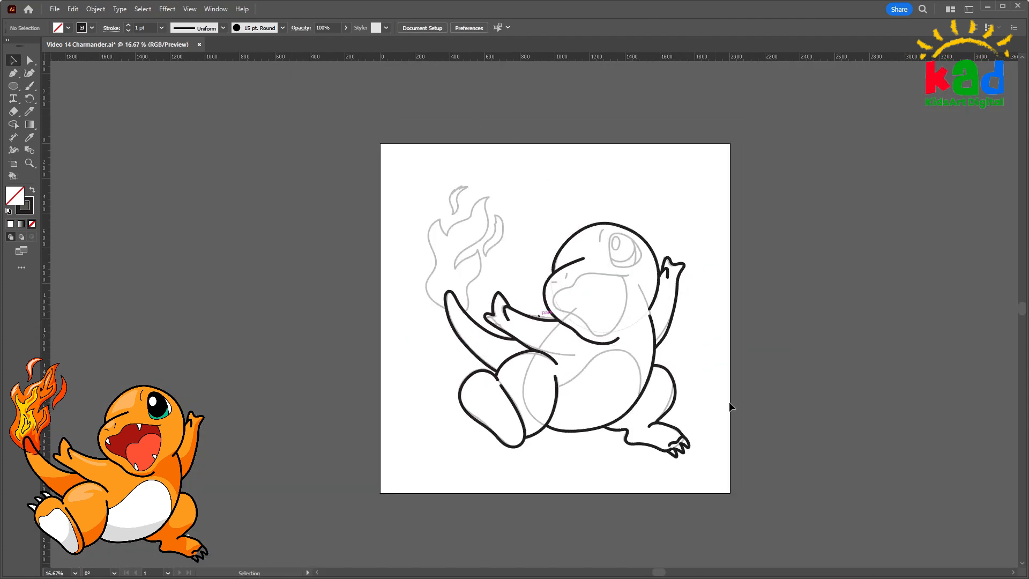
key("ctrl+plus")
key("ctrl+plus")
key("ctrl+plus")
key("ctrl+plus")
left_click_drag(658, 371, 425, 233)
key("b")
key("ctrl+minus")
left_click_drag(626, 371, 602, 310)
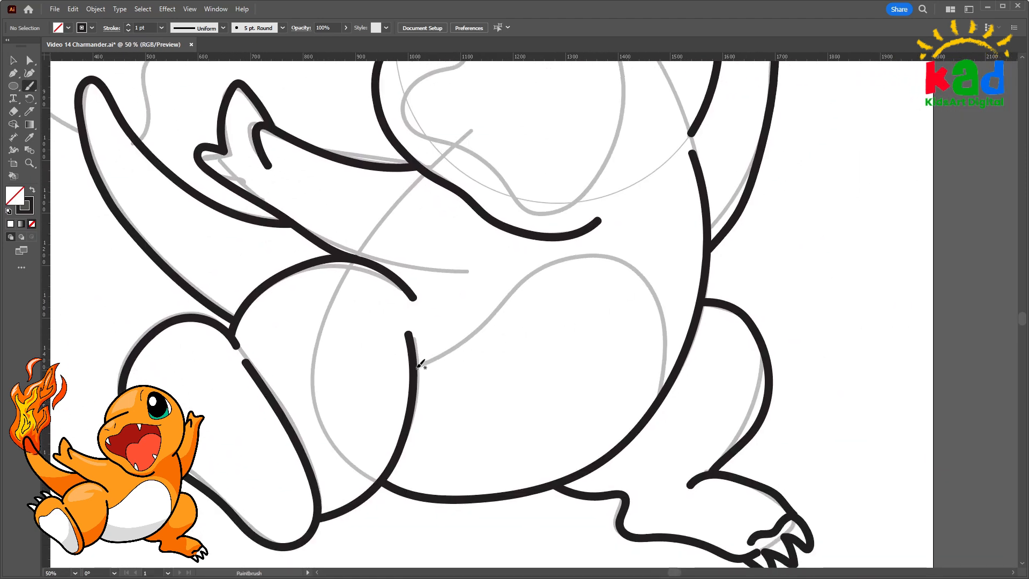
mouse_move(462, 344)
left_mouse_down()
mouse_move(489, 319)
mouse_move(448, 351)
mouse_move(559, 255)
mouse_move(624, 256)
mouse_move(660, 300)
left_mouse_up()
key("ctrl+z")
left_click_drag(667, 387, 666, 389)
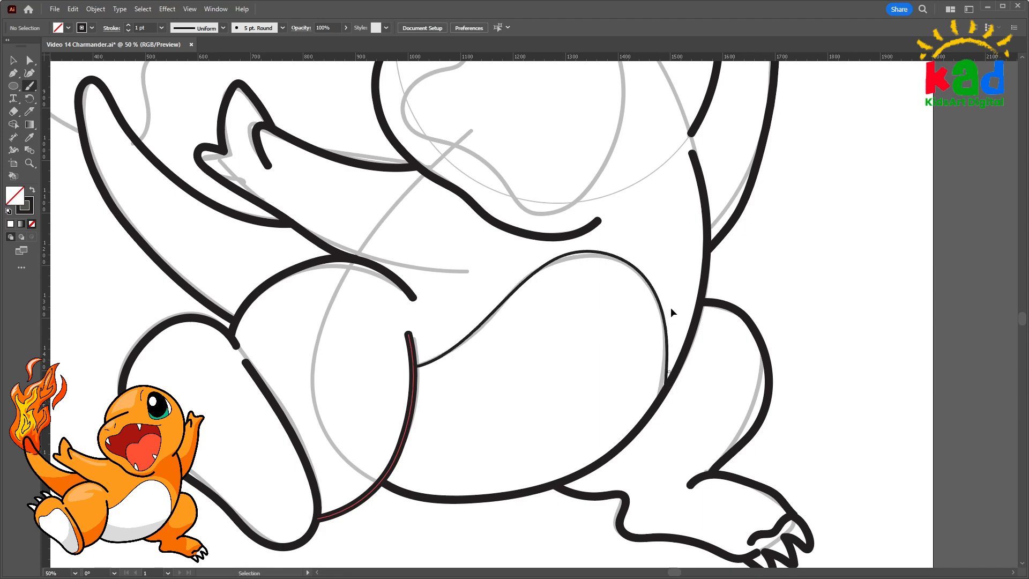
Trace the two short nostril marks and the full outline of the open mouth as a closed shape
left_click_drag(606, 174, 602, 381)
left_click_drag(446, 273, 446, 282)
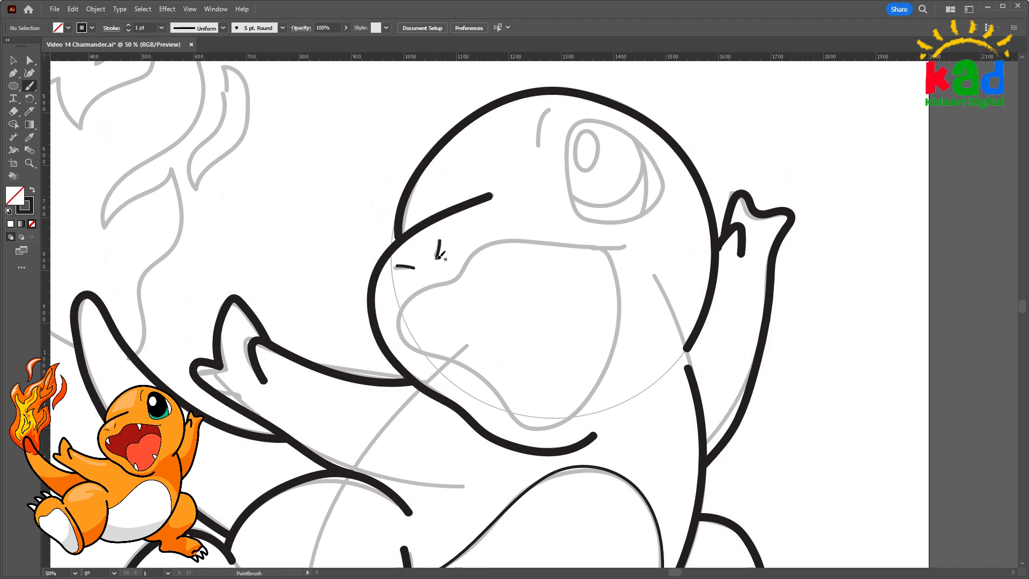
mouse_move(626, 246)
left_mouse_down()
mouse_move(511, 242)
mouse_move(474, 254)
mouse_move(453, 282)
mouse_move(407, 297)
mouse_move(410, 340)
mouse_move(468, 369)
left_mouse_up()
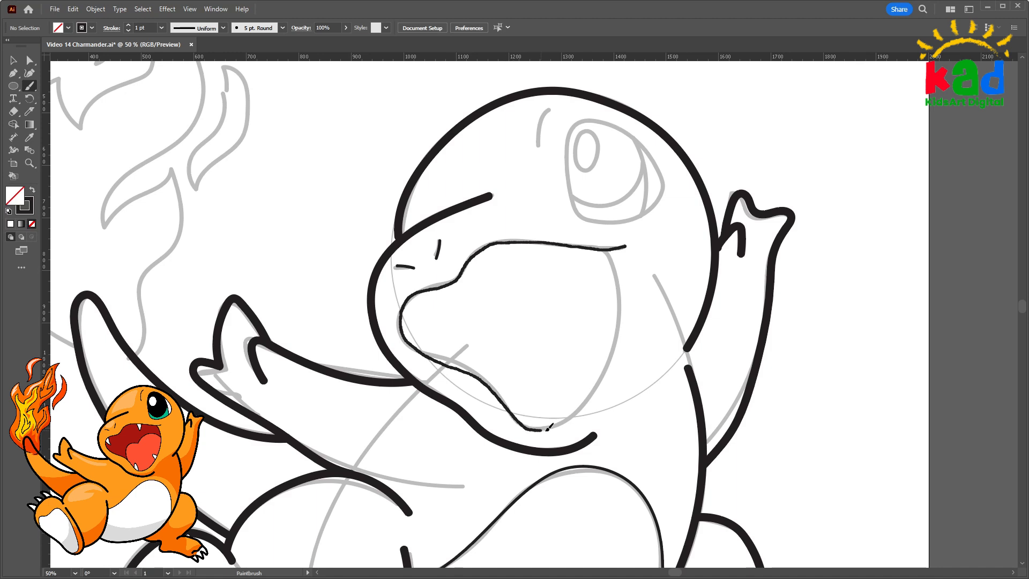
left_click_drag(616, 332, 616, 332)
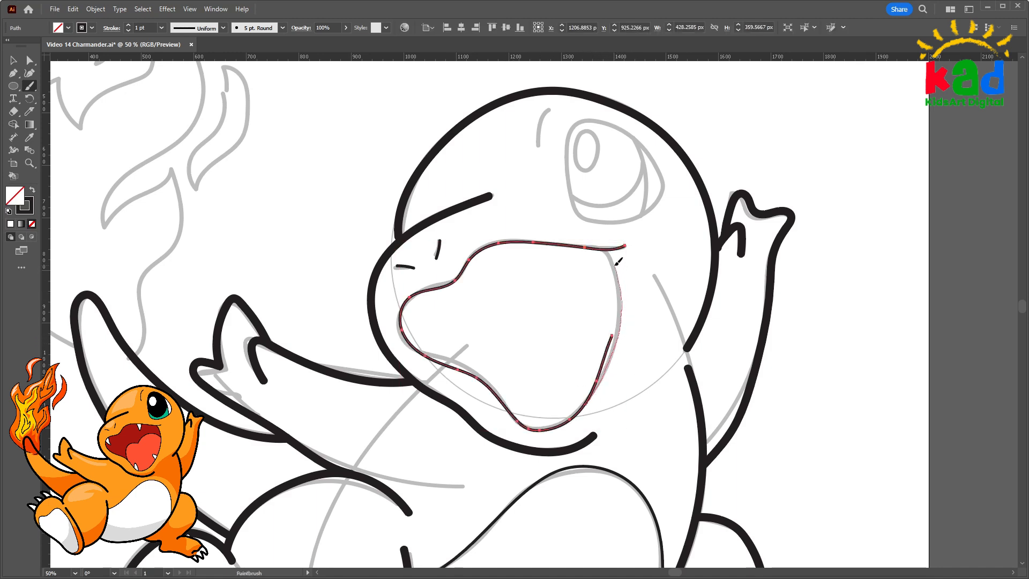
left_click(603, 236, "ctrl")
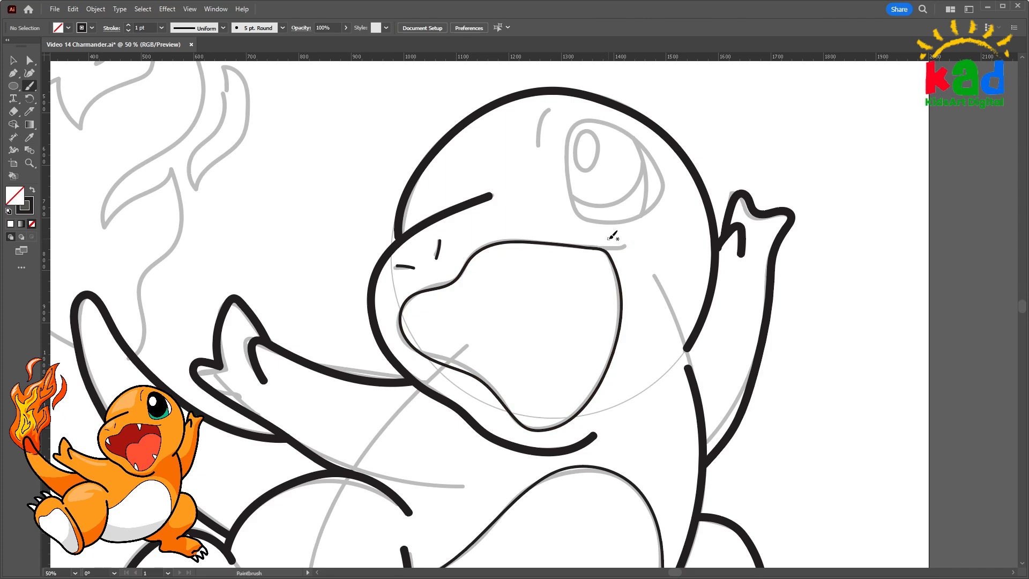
Add a short line extending outward from the mouth's upper corner towards the cheek
key("ctrl+1")
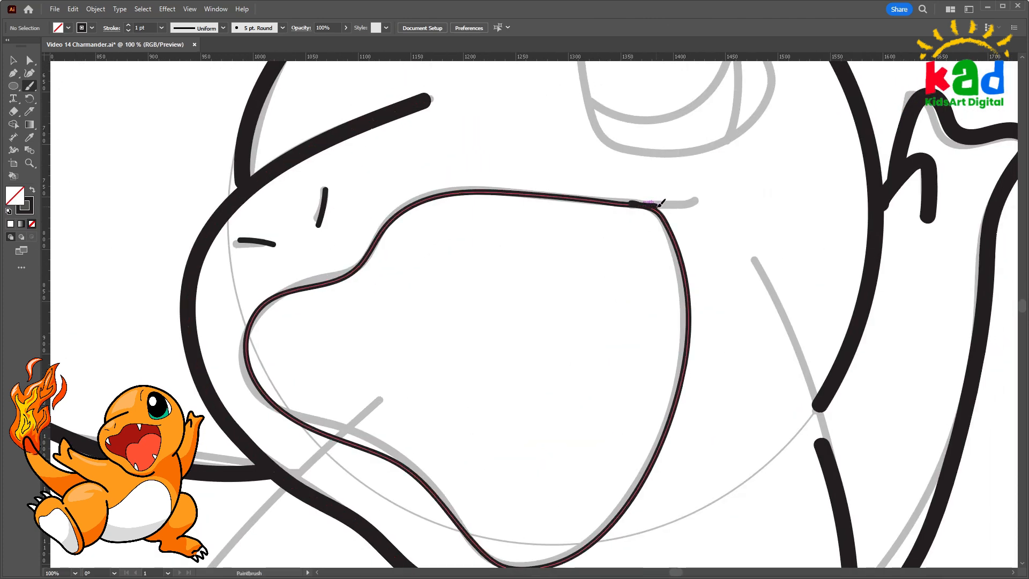
mouse_move(662, 202)
left_mouse_down()
mouse_move(635, 200)
mouse_move(688, 206)
left_mouse_up()
key("ctrl+z")
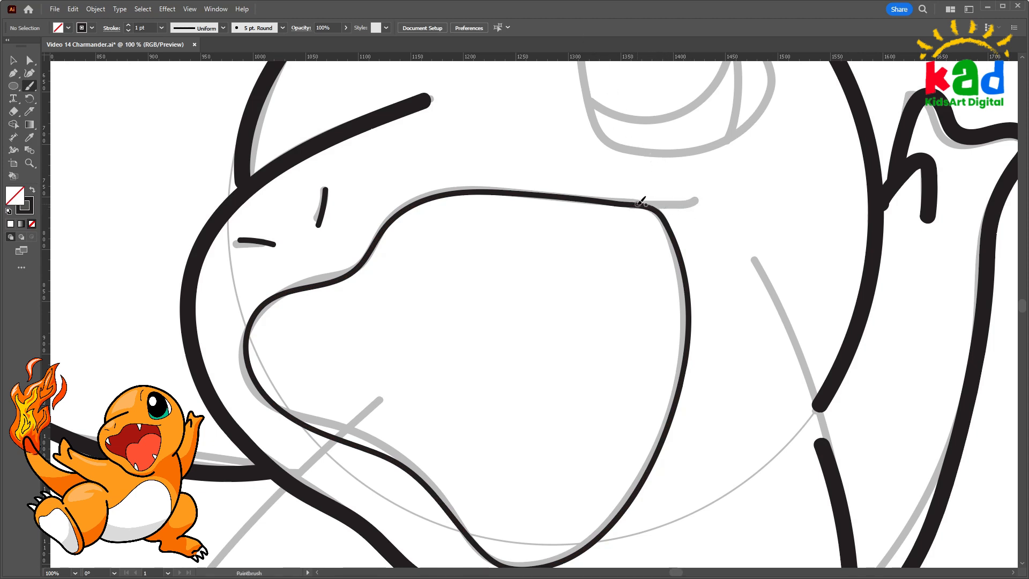
left_click_drag(631, 205, 660, 206)
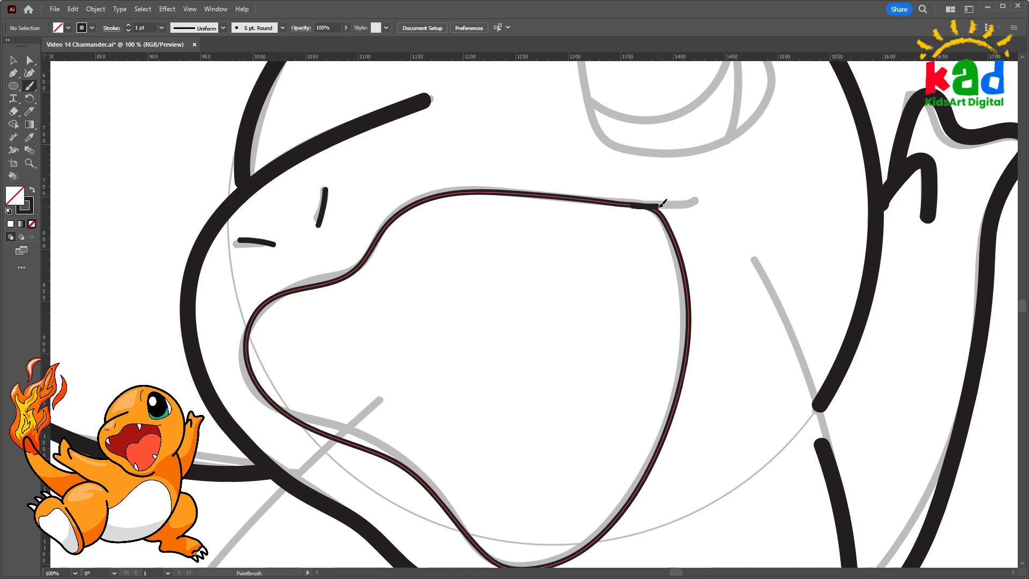
Trace the short curved brow mark beside the open eye over the sketch
key("ctrl+minus")
key("ctrl+minus")
key("ctrl+minus")
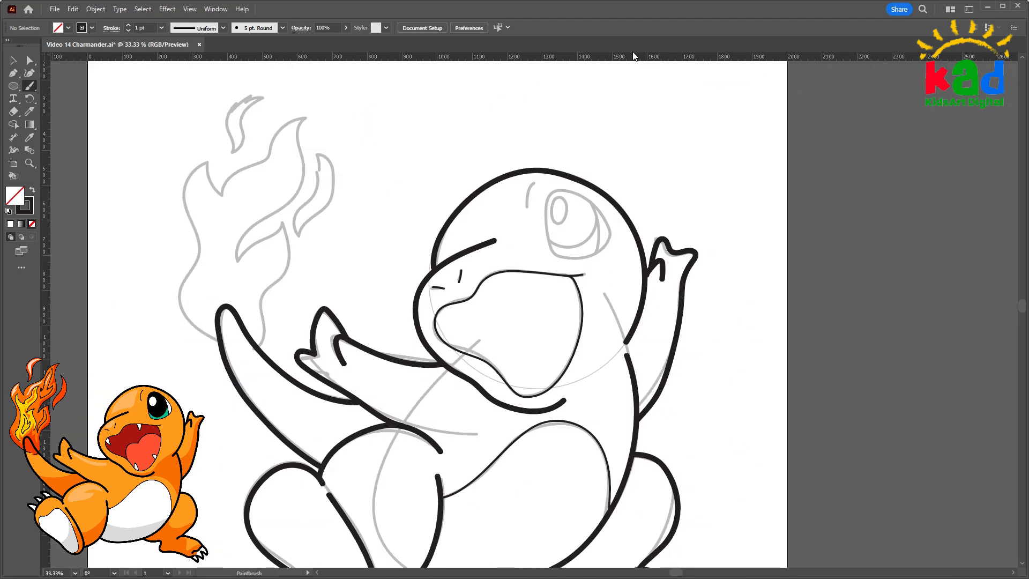
key("ctrl+minus")
key("ctrl+equal")
key("ctrl+equal")
key("ctrl+equal")
key("space")
left_click_drag(653, 326, 596, 267)
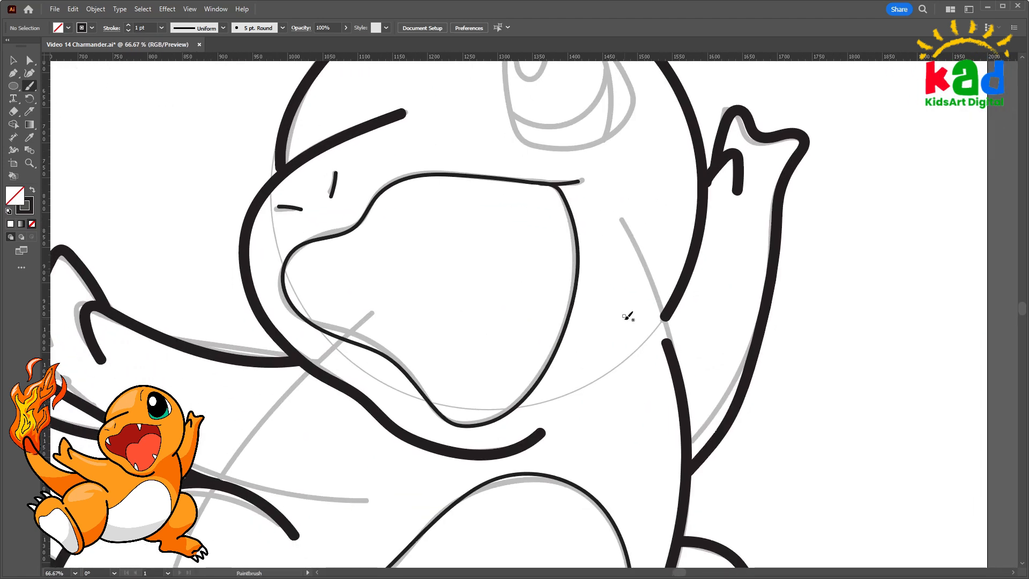
left_click_drag(700, 299, 679, 310)
mouse_move(594, 156)
left_mouse_down()
mouse_move(629, 301)
mouse_move(621, 306)
left_mouse_up()
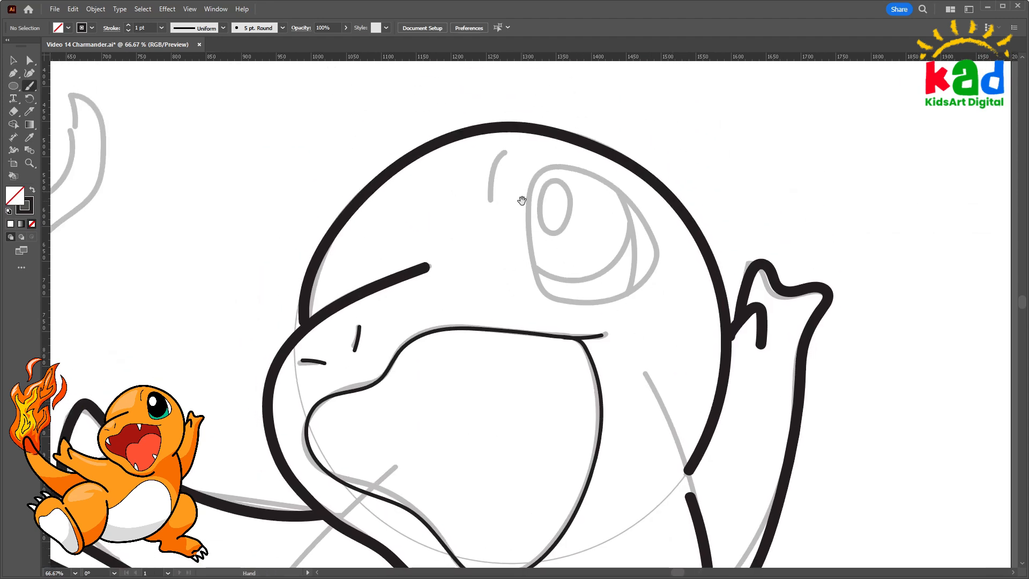
left_click_drag(494, 199, 496, 207)
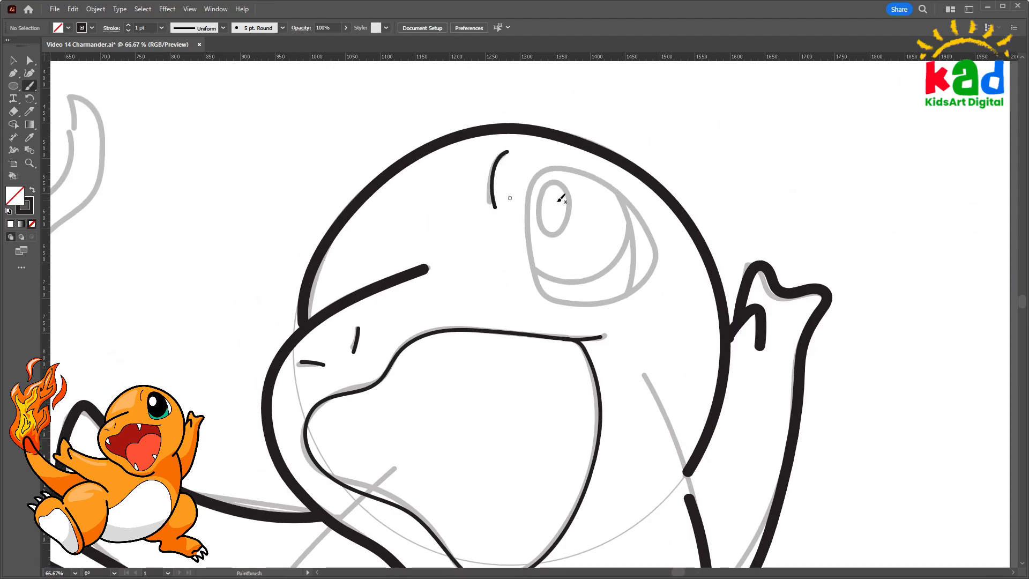
Trace the open eye's full outer outline as one closed shape
left_click_drag(558, 201, 488, 144)
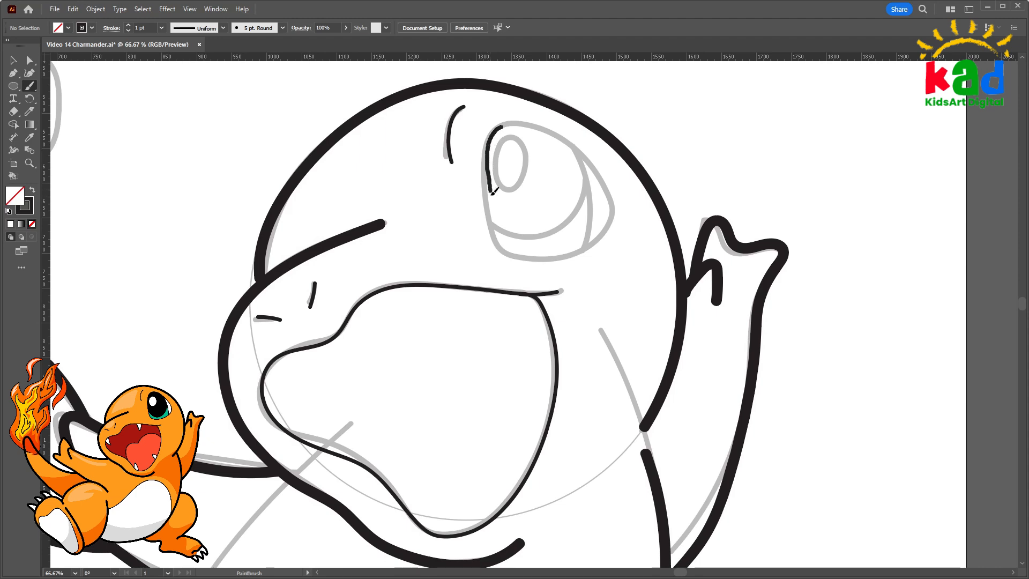
left_click_drag(501, 234, 500, 237)
key("ctrl+z")
mouse_move(504, 124)
left_mouse_down()
mouse_move(488, 194)
mouse_move(502, 251)
mouse_move(523, 257)
left_mouse_up()
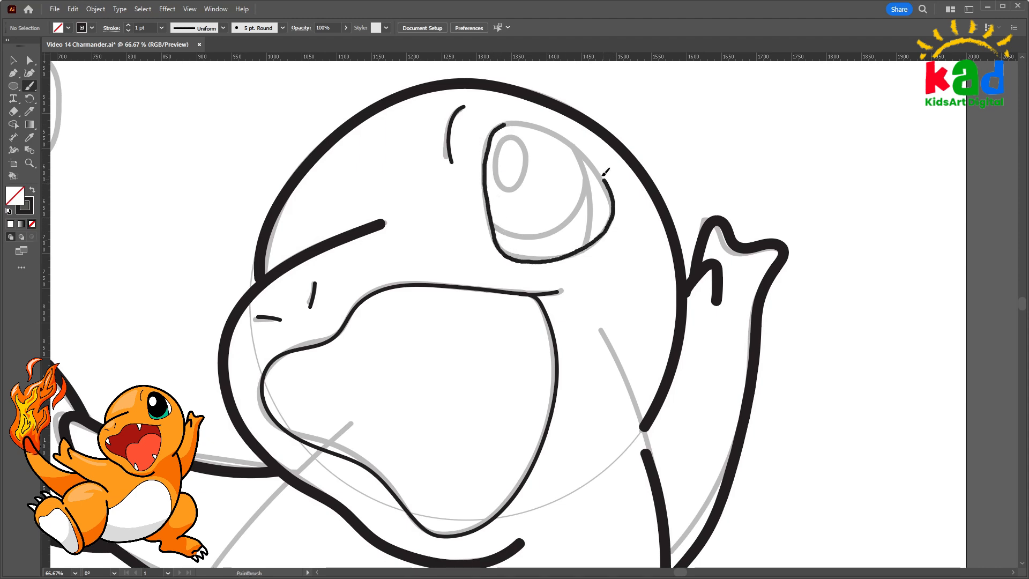
mouse_move(528, 116)
left_mouse_down()
mouse_move(491, 130)
mouse_move(526, 168)
left_mouse_up()
left_click(535, 109, "ctrl")
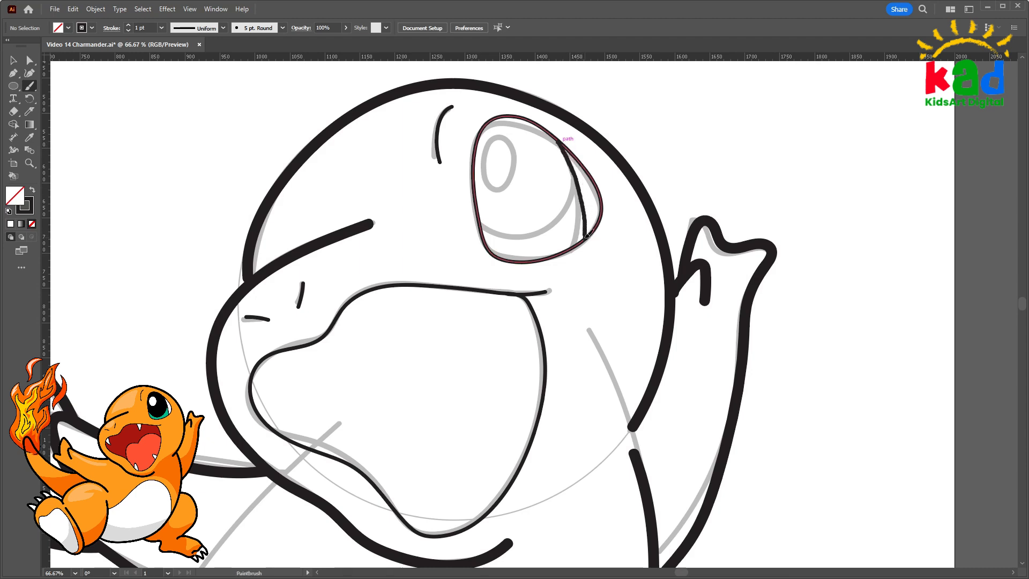
Trace the curved inner line near the eye's outer corner and the iris arc across the lower part of the eye
left_click_drag(587, 236, 585, 236)
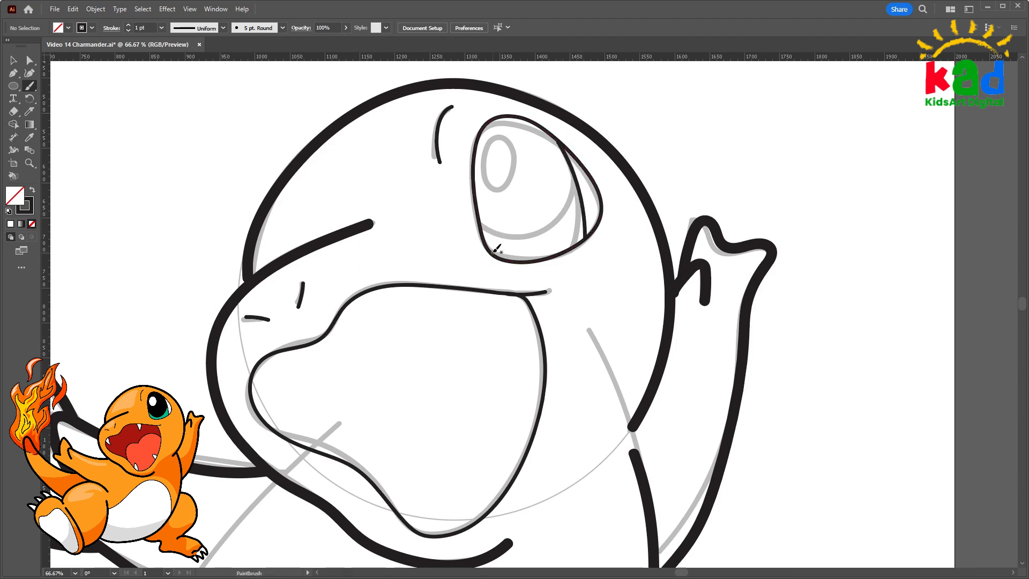
left_click_drag(480, 219, 497, 236)
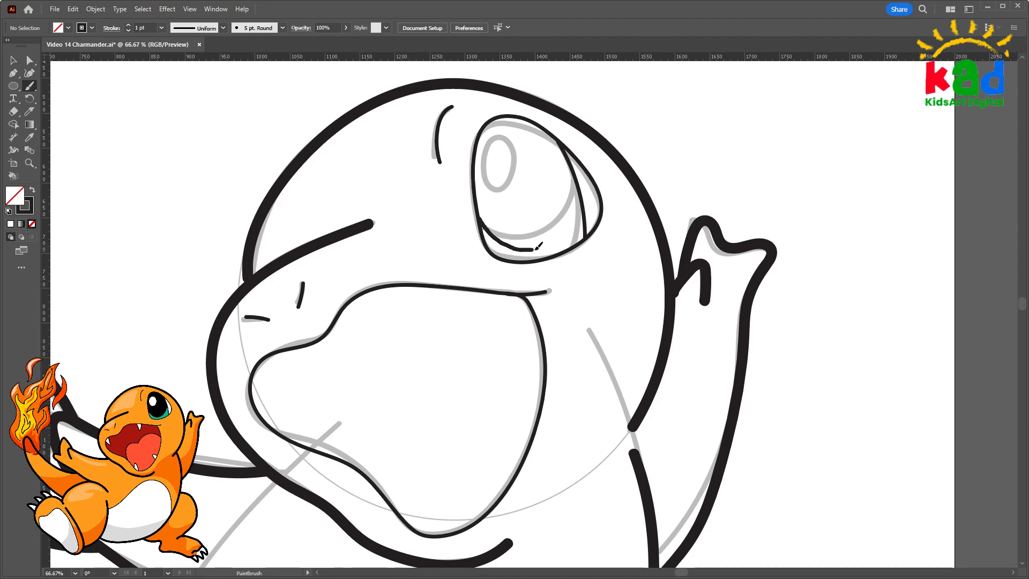
left_click_drag(581, 185, 569, 300)
Redraw the upper end of the iris arc so it meets the eye's inner line cleanly
key("ctrl+plus")
key("ctrl+plus")
left_click(630, 168, "ctrl")
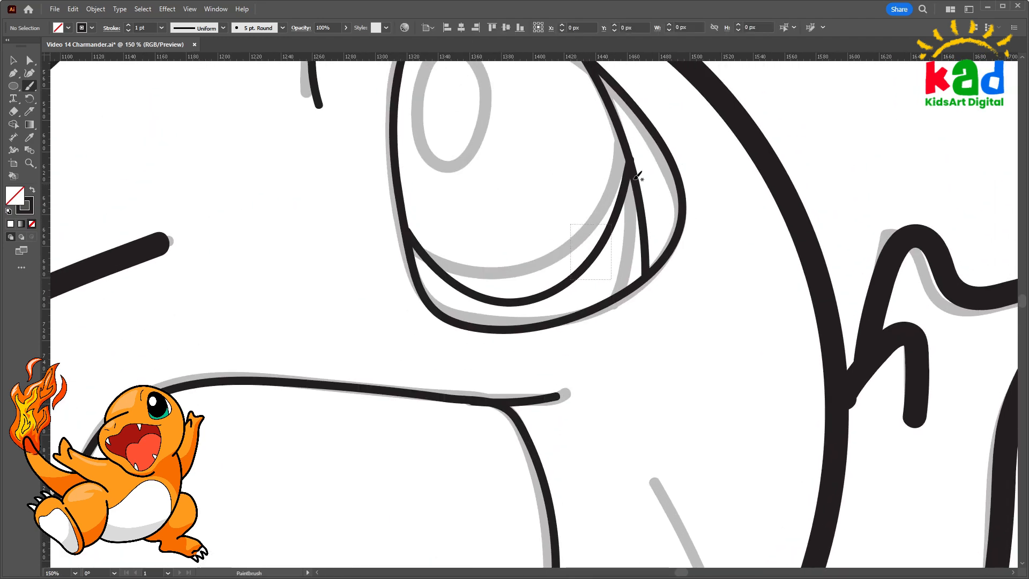
left_click(638, 141, "ctrl")
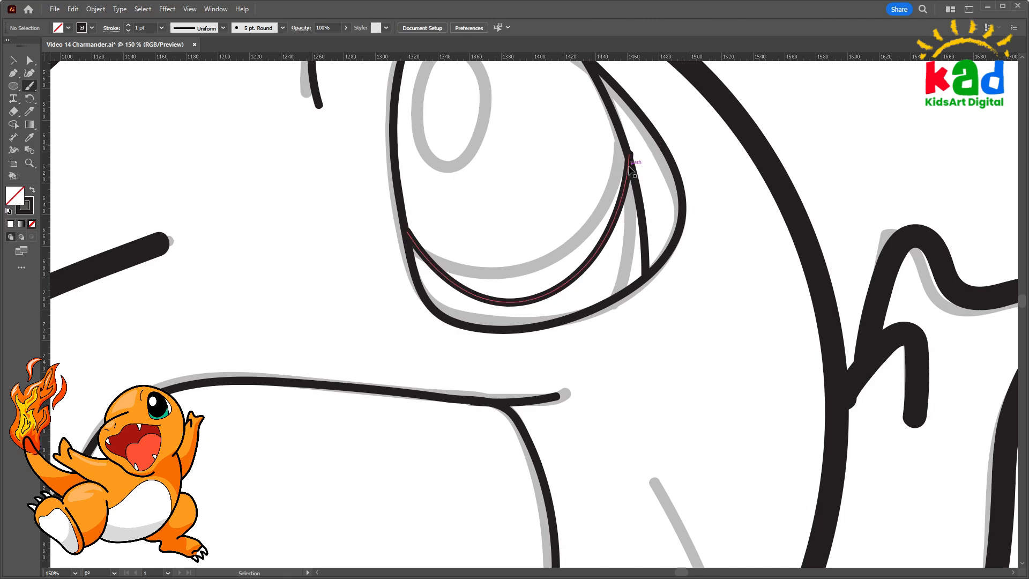
left_click_drag(630, 160, 628, 154)
left_click(630, 142, "ctrl")
Draw an upright ellipse about 55 by 72 px over the sketched oval inside the eye
left_click_drag(523, 158, 583, 284)
key("l")
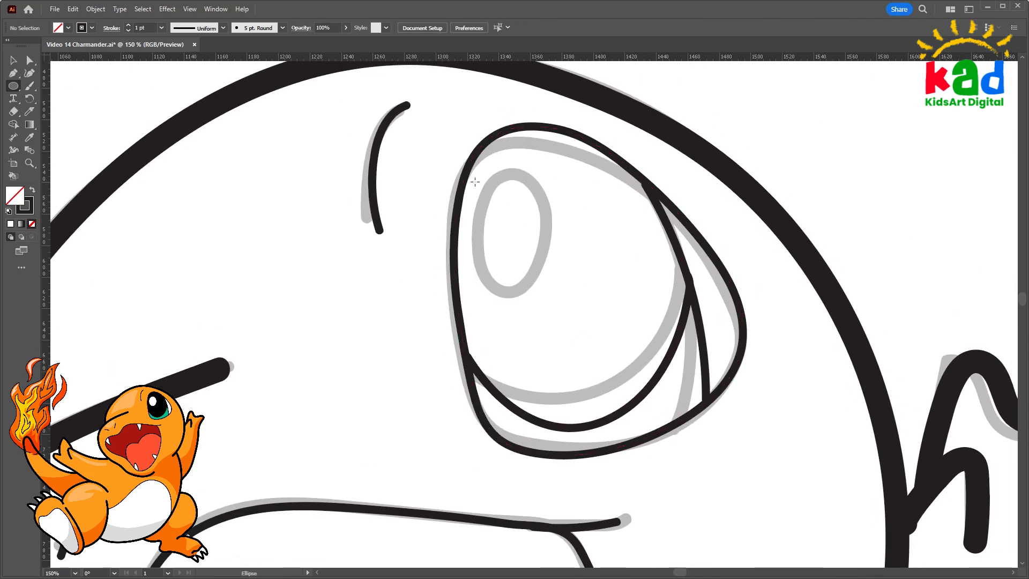
mouse_move(475, 182)
left_mouse_down()
mouse_move(576, 305)
mouse_move(561, 297)
left_mouse_up()
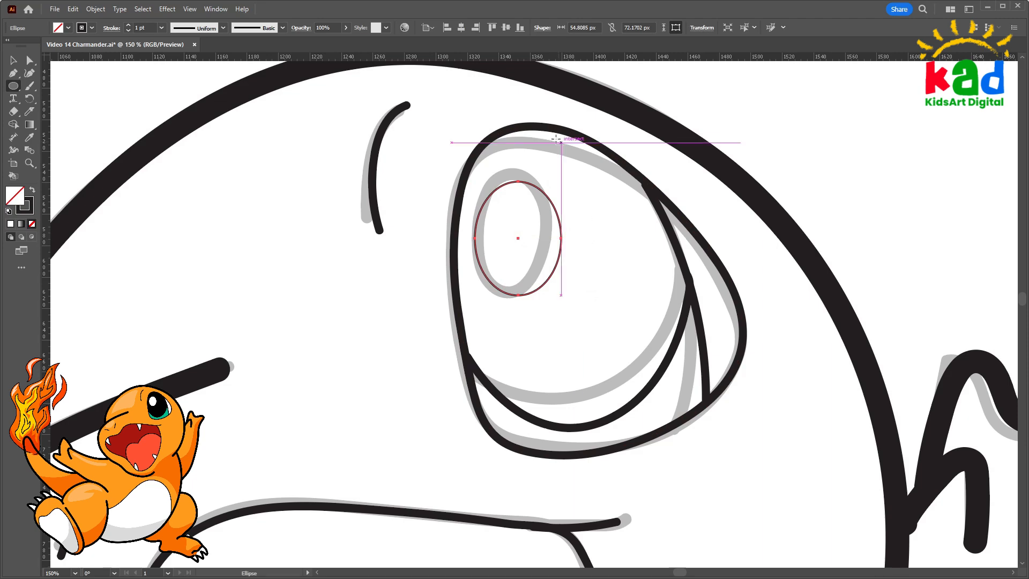
Swap the ellipse's fill and stroke to make it solid black without an outline, and deselect it
key("ctrl+minus")
key("ctrl+minus")
key("ctrl+minus")
key("v")
key("ctrl+plus")
key("ctrl+plus")
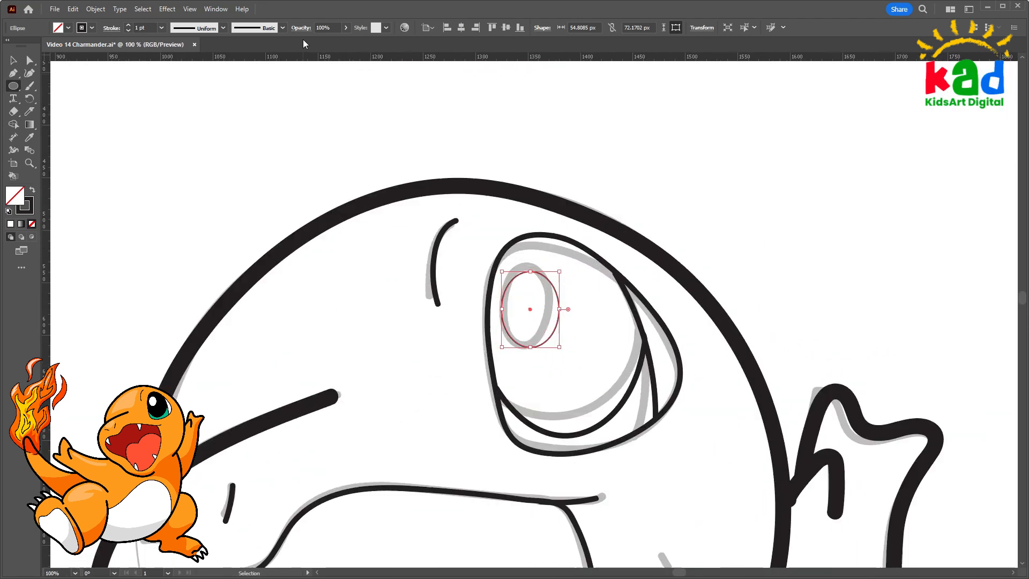
left_click_drag(595, 265, 584, 210)
key("shift+x")
left_click(700, 138)
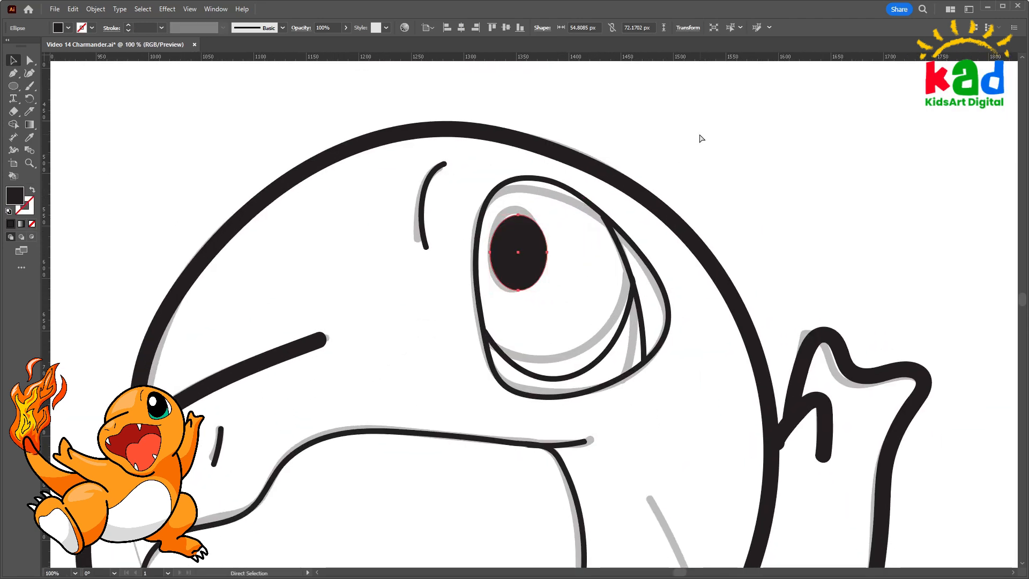
Check the inked eye up close and compare it with the rest of the figure's outlines
left_click_drag(570, 242, 587, 221)
key("ctrl+minus")
key("ctrl+minus")
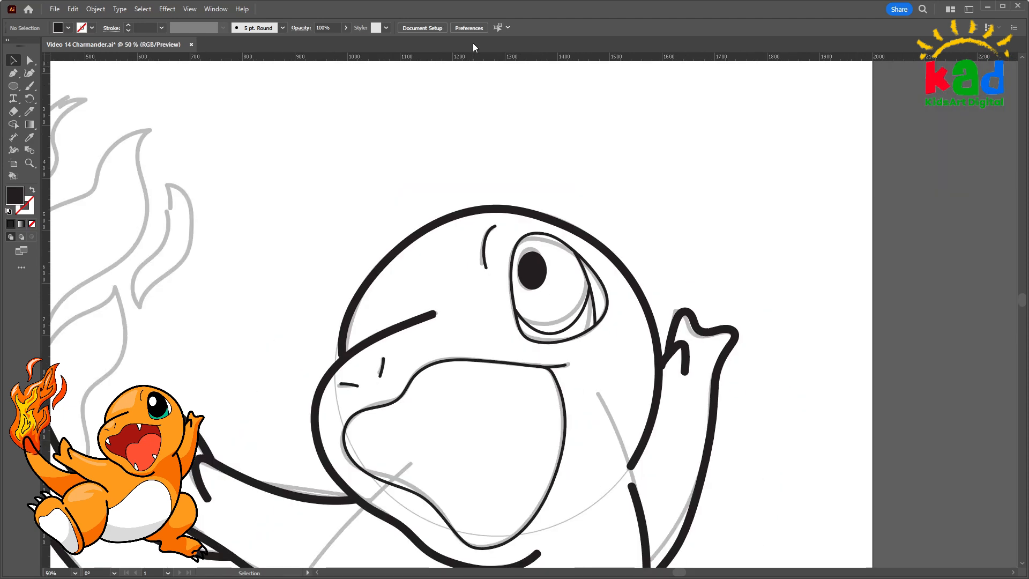
key("ctrl+plus")
key("ctrl+plus")
left_click_drag(570, 309, 622, 236)
key("ctrl+minus")
key("ctrl+minus")
key("ctrl+minus")
left_click_drag(454, 273, 467, 173)
left_click_drag(430, 228, 471, 284)
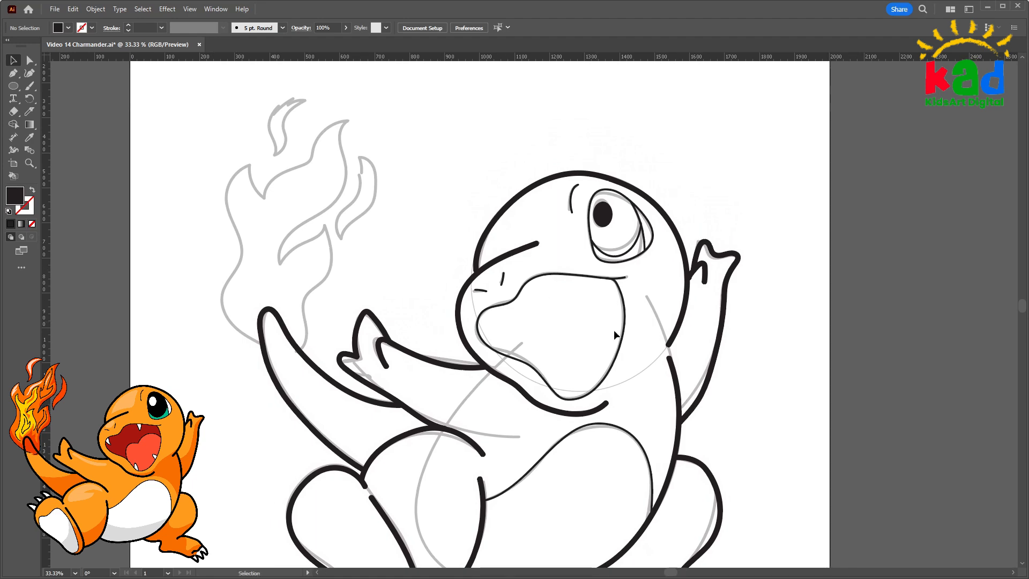
Close the gap between the head outline's lower end and the top of the back outline at the neck
left_click(677, 377)
key("ctrl+z")
key("b")
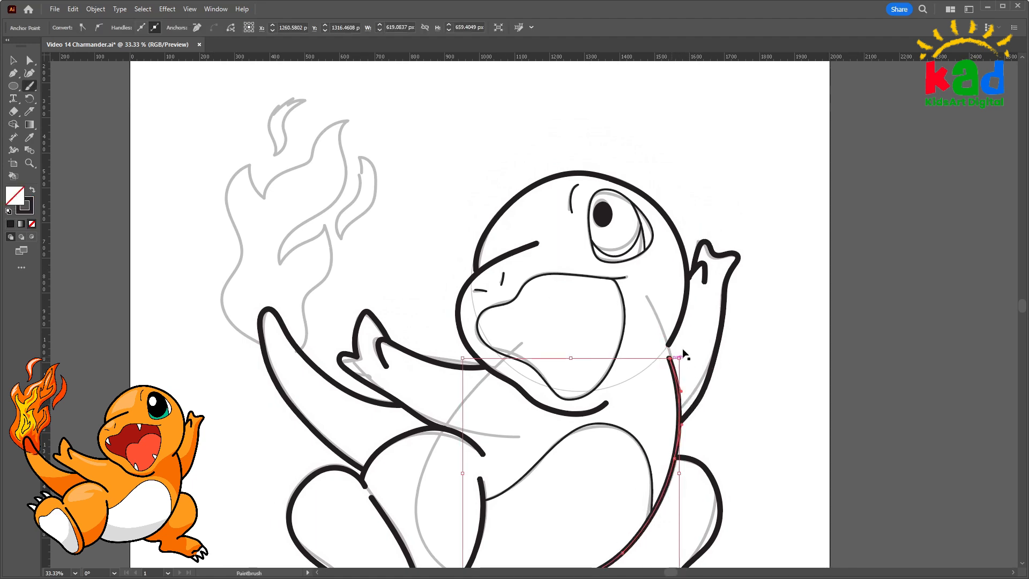
key("ctrl+plus")
key("ctrl+plus")
left_click_drag(625, 308, 643, 336)
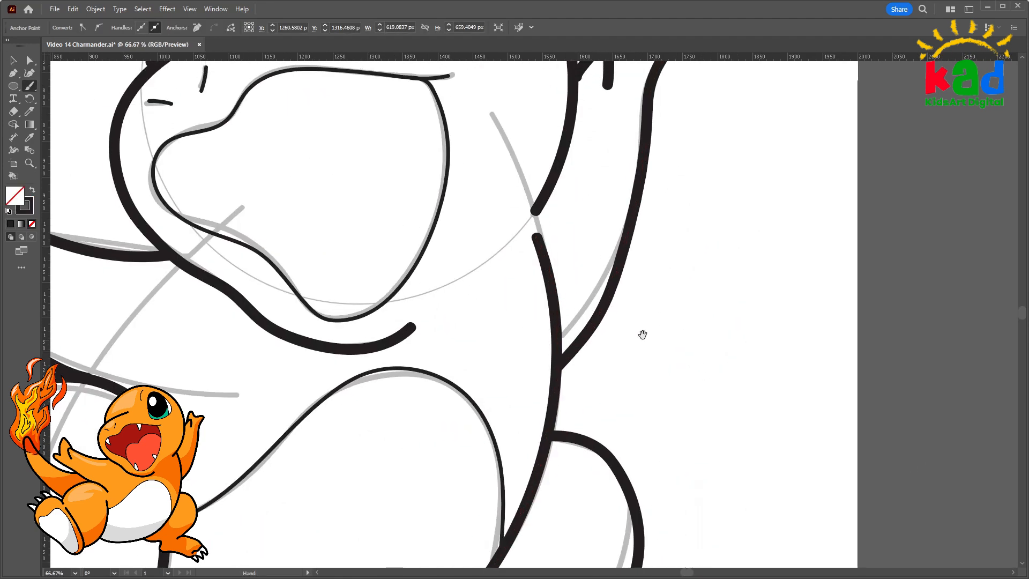
left_click(541, 207, "ctrl")
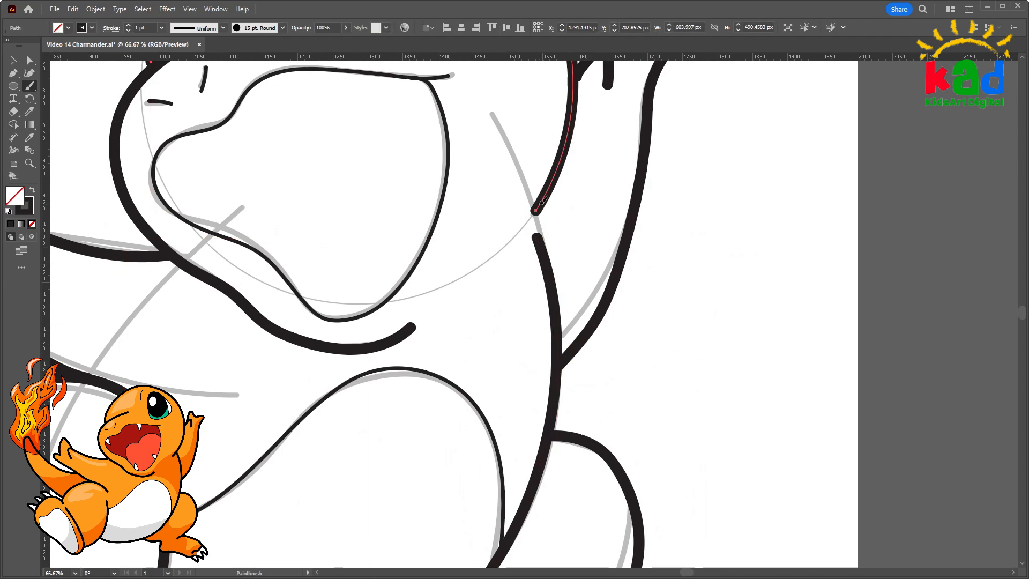
mouse_move(536, 210)
left_mouse_down()
mouse_move(511, 239)
mouse_move(530, 215)
left_mouse_up()
left_click(538, 239, "ctrl")
Trace the main flame's outer contour around the tail tip with the 5 pt. Round brush
key("ctrl+minus")
key("ctrl+minus")
key("ctrl+minus")
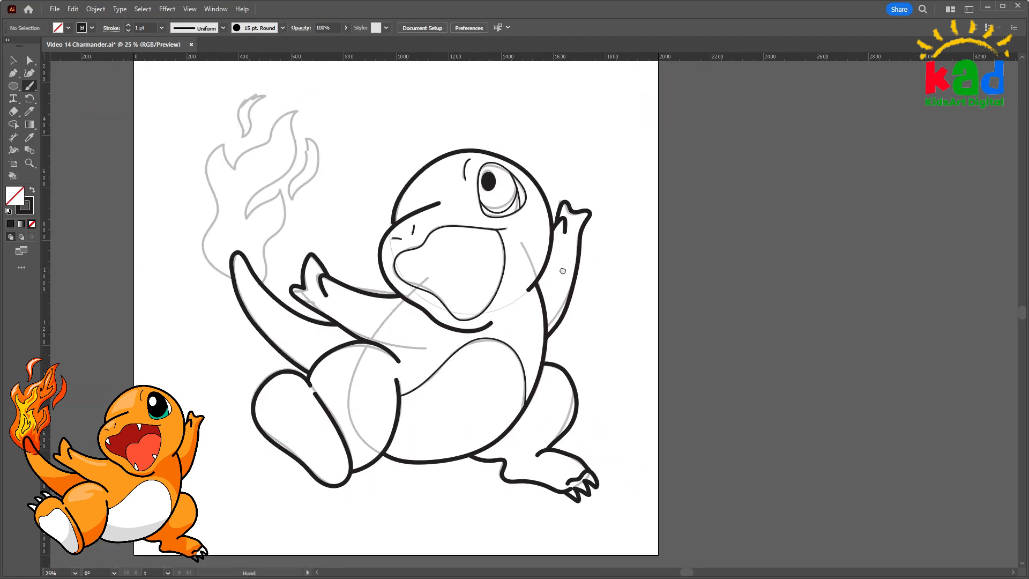
mouse_move(478, 273)
left_mouse_down()
mouse_move(497, 295)
mouse_move(613, 311)
left_mouse_up()
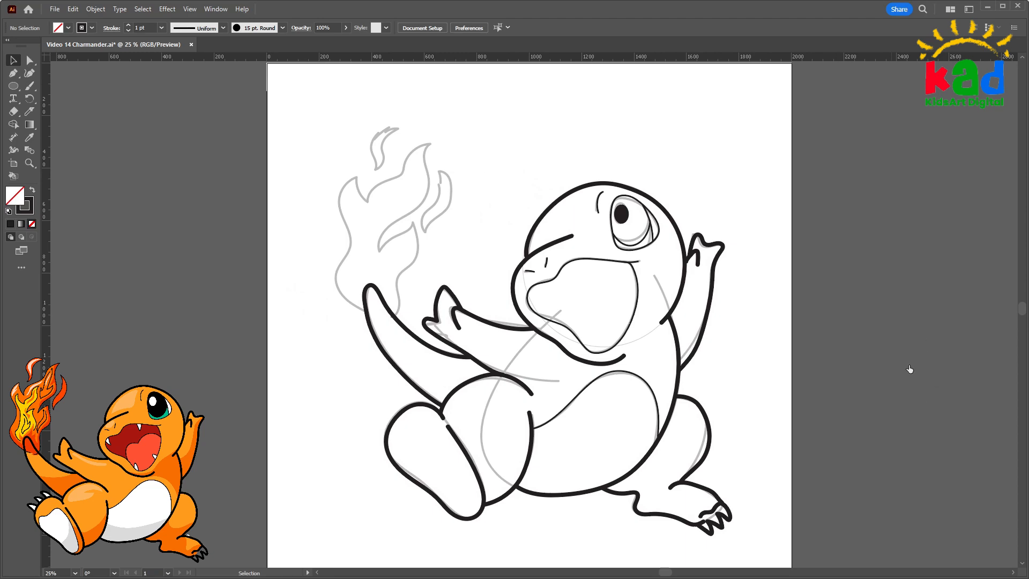
key("ctrl+equal")
key("ctrl+equal")
left_click_drag(370, 220, 497, 360)
key("b")
left_click_drag(377, 364, 466, 377)
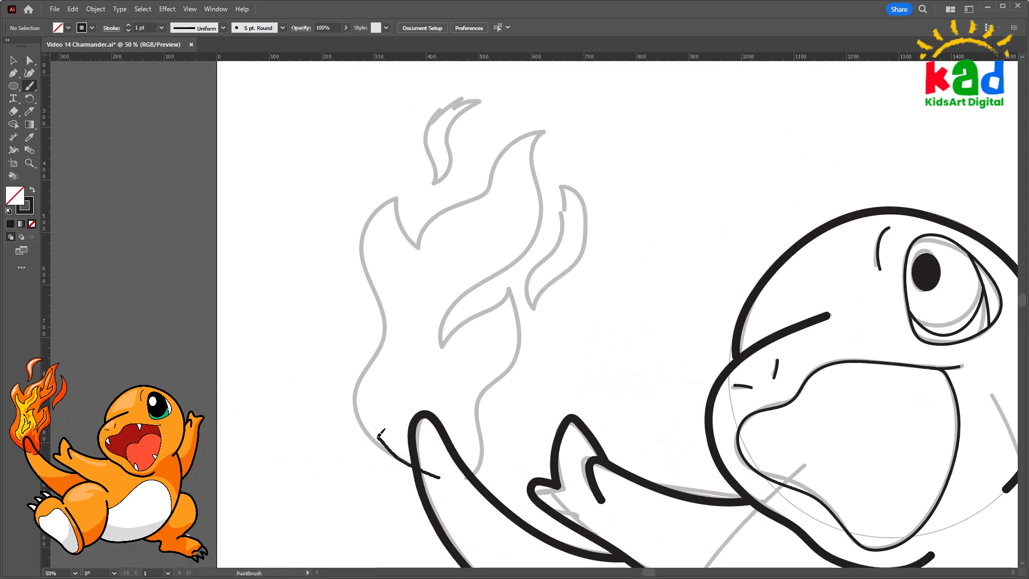
mouse_move(382, 432)
left_mouse_down()
mouse_move(364, 372)
mouse_move(385, 294)
mouse_move(372, 209)
mouse_move(417, 247)
mouse_move(557, 120)
mouse_move(531, 248)
mouse_move(471, 318)
mouse_move(511, 293)
mouse_move(480, 446)
left_mouse_up()
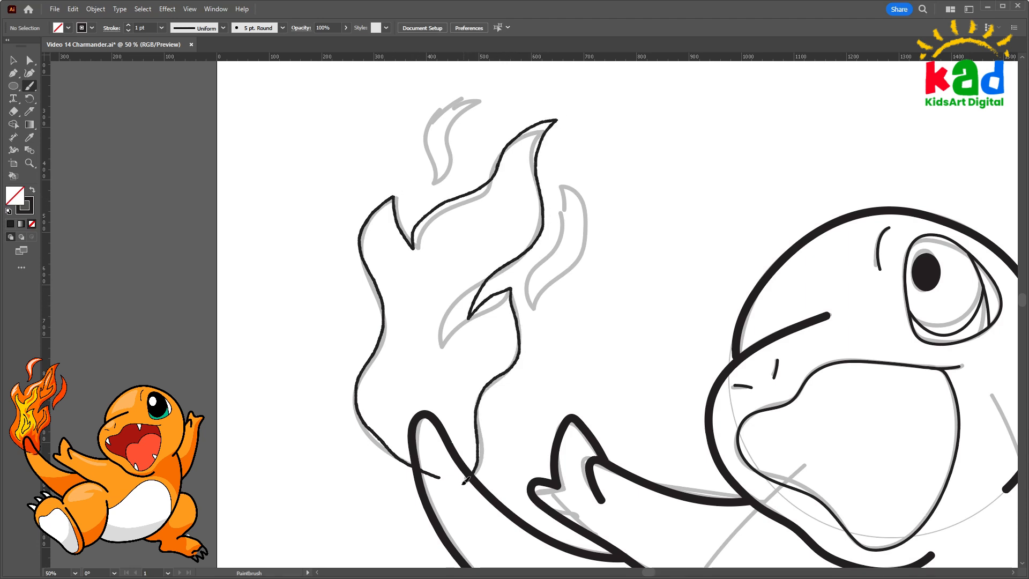
left_click_drag(464, 483, 453, 484)
Draw an inner flame contour with pointed tongues that follows the shape of the main flame
left_click_drag(473, 395, 480, 412)
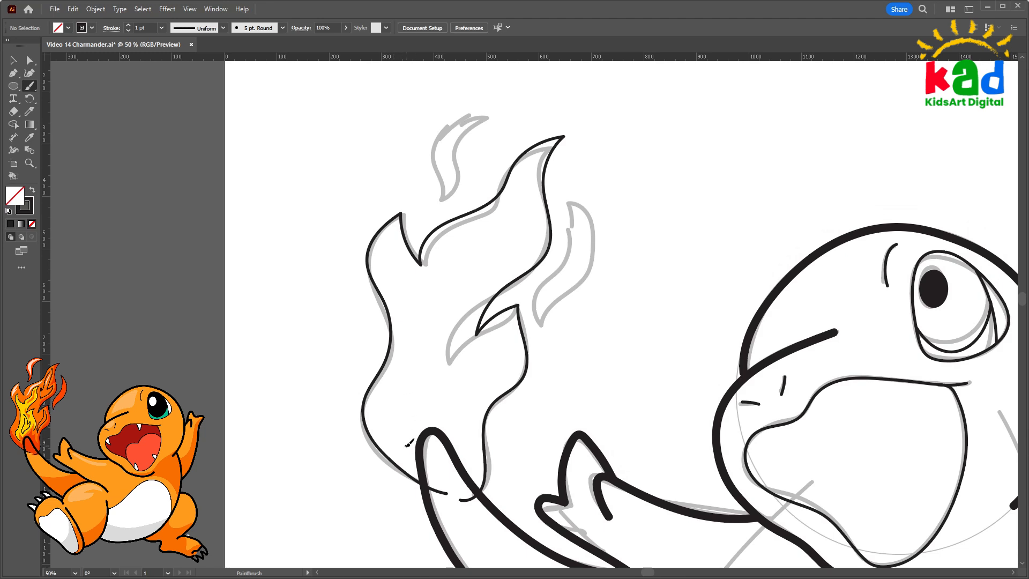
left_click_drag(400, 395, 410, 327)
left_click_drag(393, 261, 425, 293)
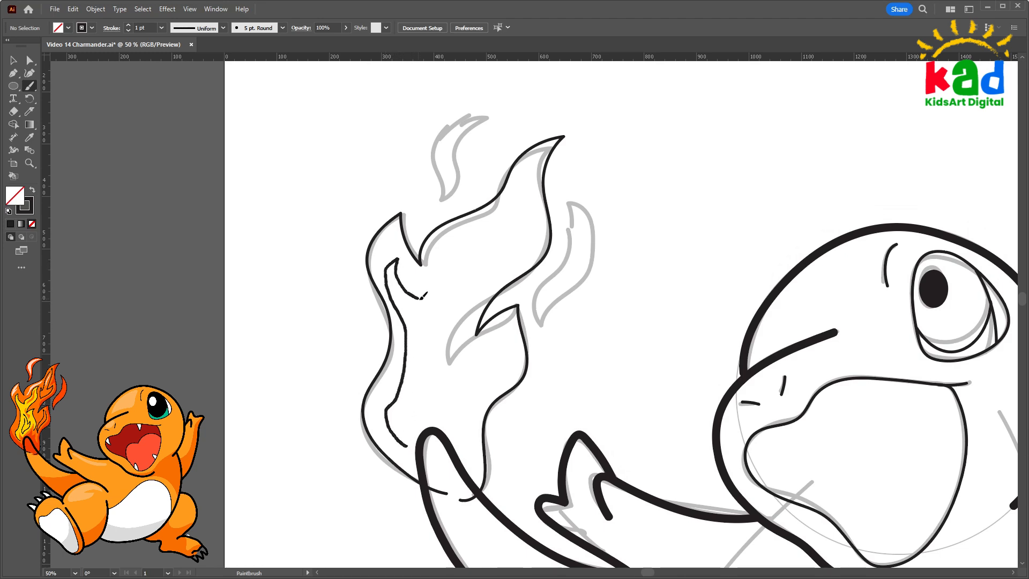
mouse_move(486, 224)
left_mouse_down()
mouse_move(458, 294)
mouse_move(459, 404)
left_mouse_up()
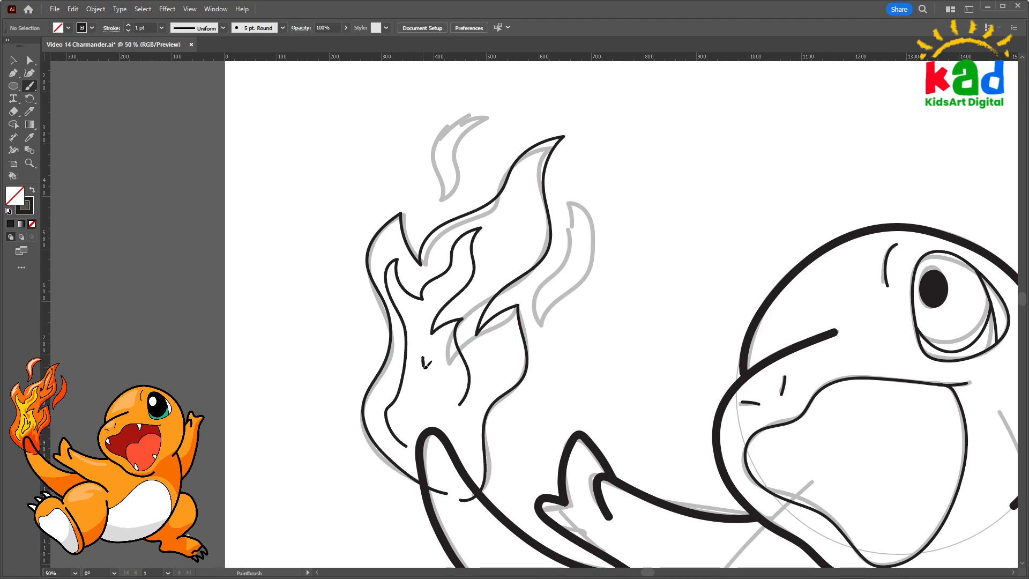
Add small flame shapes in the centre, the lower side tongue and the tall upper tongue of the flame
mouse_move(425, 360)
left_mouse_down()
mouse_move(419, 419)
mouse_move(442, 391)
mouse_move(449, 360)
mouse_move(436, 379)
mouse_move(424, 358)
left_mouse_up()
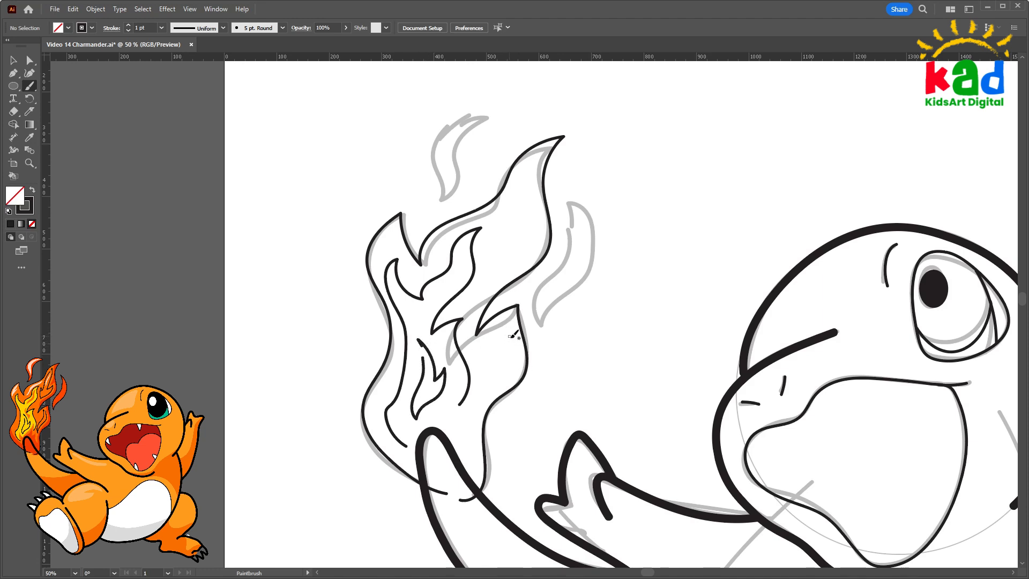
mouse_move(507, 329)
left_mouse_down()
mouse_move(512, 348)
mouse_move(475, 413)
mouse_move(507, 341)
left_mouse_up()
scroll(536, 263, "up", 2)
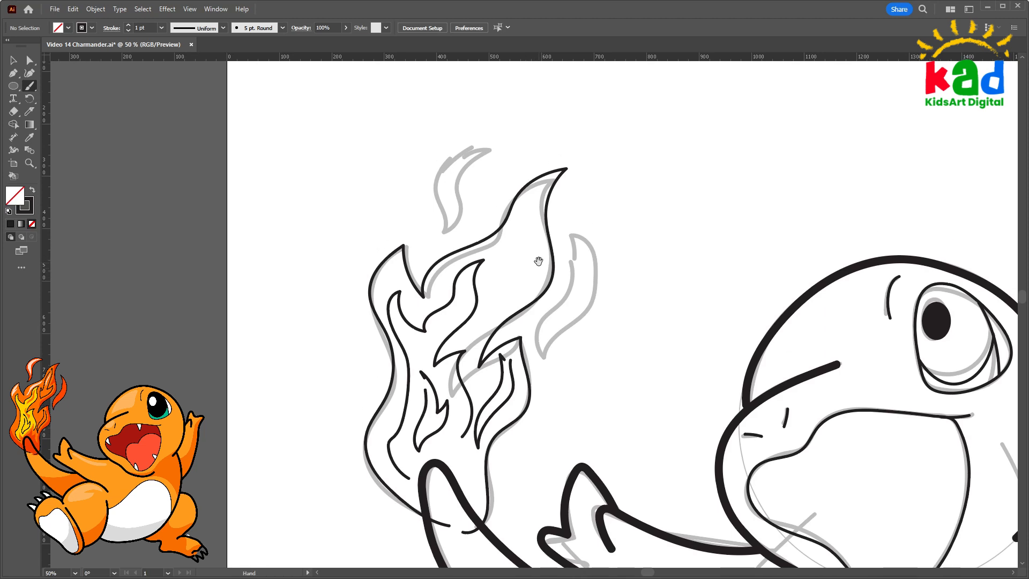
mouse_move(530, 231)
left_mouse_down()
mouse_move(499, 304)
mouse_move(498, 288)
mouse_move(492, 333)
mouse_move(543, 297)
mouse_move(541, 284)
mouse_move(518, 300)
mouse_move(535, 215)
left_mouse_up()
Trace the detached flame on the side of the main flame facing the head as a closed shape
key("ctrl+minus")
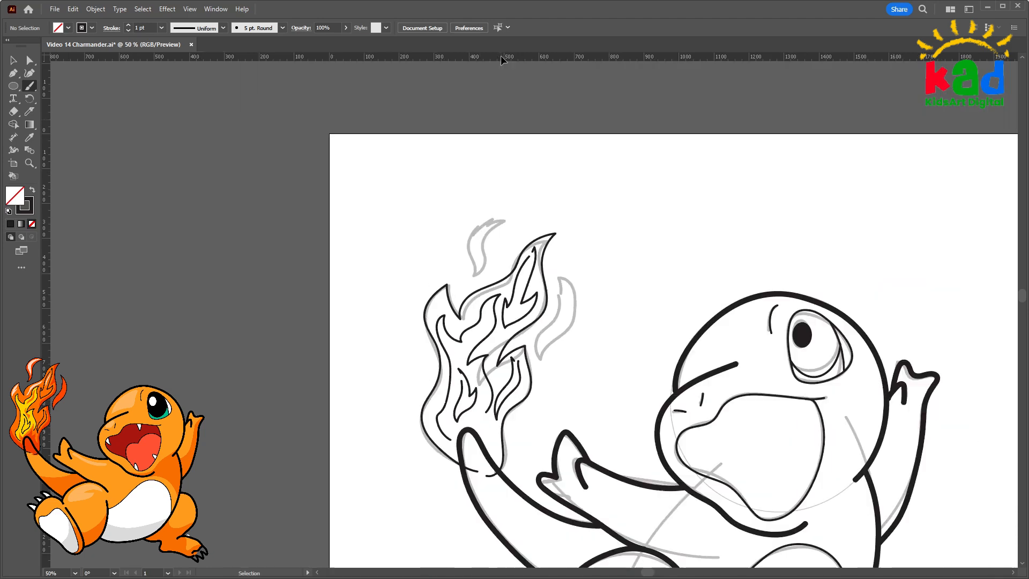
key("ctrl+minus")
key("ctrl+minus")
key("v")
key("ctrl+plus")
key("ctrl+plus")
key("ctrl+plus")
key("ctrl+plus")
key("b")
mouse_move(574, 276)
left_mouse_down()
mouse_move(579, 221)
mouse_move(533, 340)
mouse_move(598, 269)
mouse_move(607, 225)
mouse_move(594, 190)
mouse_move(572, 169)
mouse_move(579, 210)
left_mouse_up()
key("v")
left_click(589, 212, "ctrl")
left_click_drag(542, 164, 590, 300)
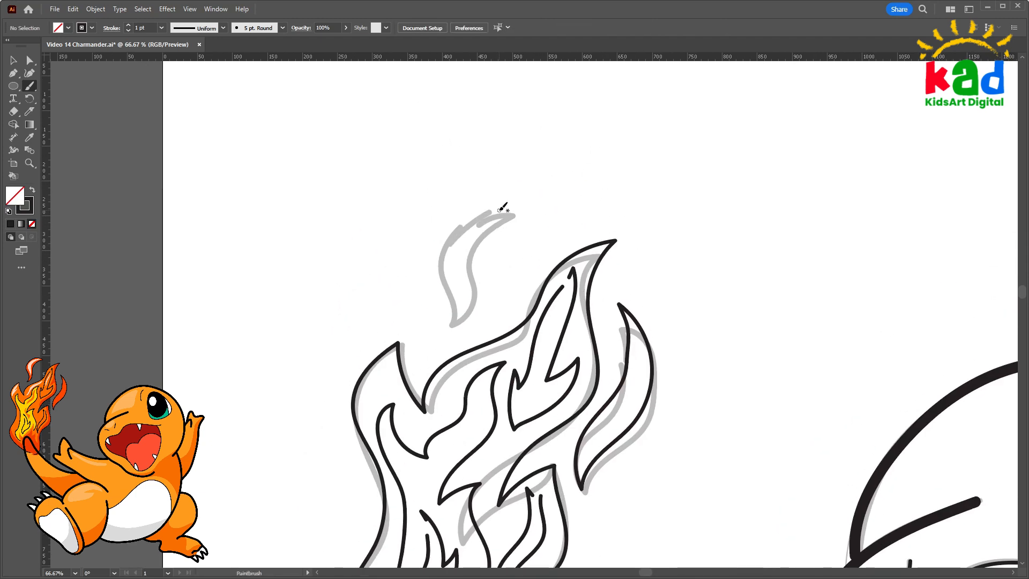
Trace the small detached flame above the main flame
mouse_move(501, 214)
left_mouse_down()
mouse_move(453, 229)
mouse_move(437, 266)
mouse_move(453, 311)
mouse_move(443, 338)
mouse_move(486, 244)
mouse_move(528, 221)
mouse_move(502, 211)
mouse_move(450, 236)
mouse_move(506, 214)
left_mouse_up()
left_click(502, 213, "ctrl")
left_click(524, 189, "ctrl")
Hide the faded sketch, leaving only the inked outlines on the artboard
key("ctrl+minus")
key("ctrl+minus")
key("ctrl+minus")
key("ctrl+minus")
key("v")
left_click_drag(659, 308, 623, 230)
left_click(904, 281)
left_click_drag(792, 308, 782, 335)
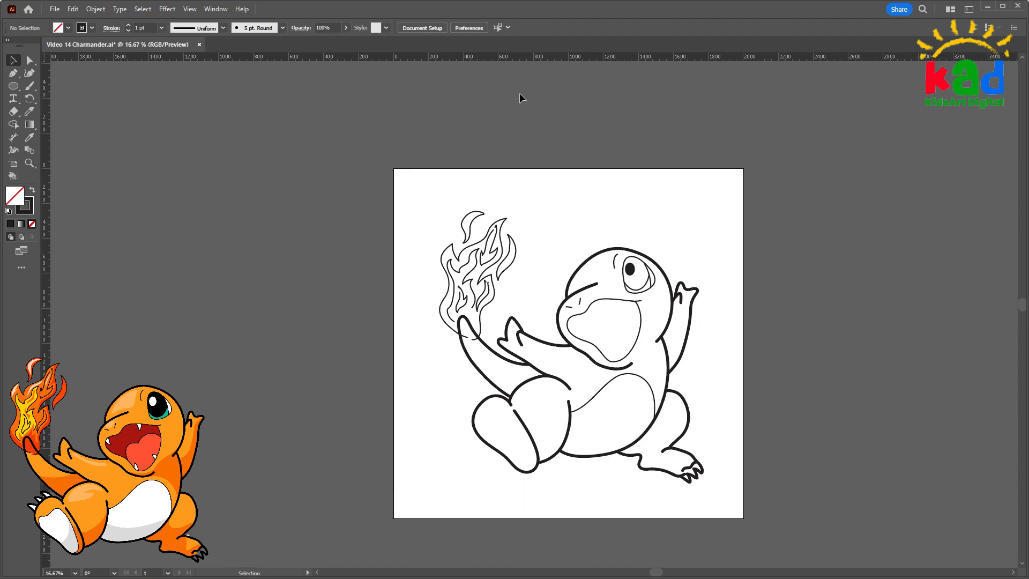
Draw three claws on the toes of the raised foot with the 15 pt. Round brush
key("ctrl+plus")
key("ctrl+plus")
key("ctrl+plus")
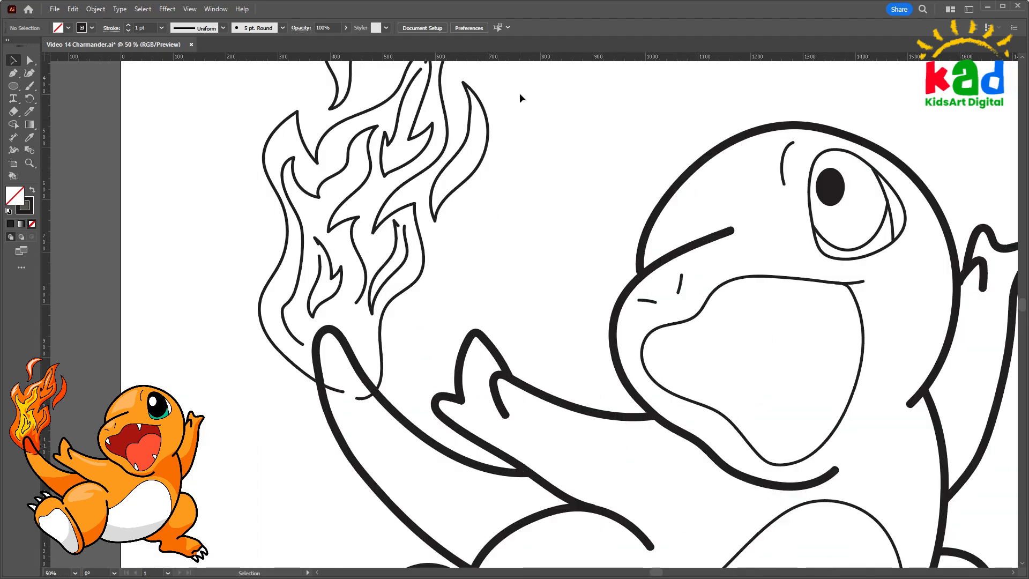
key("b")
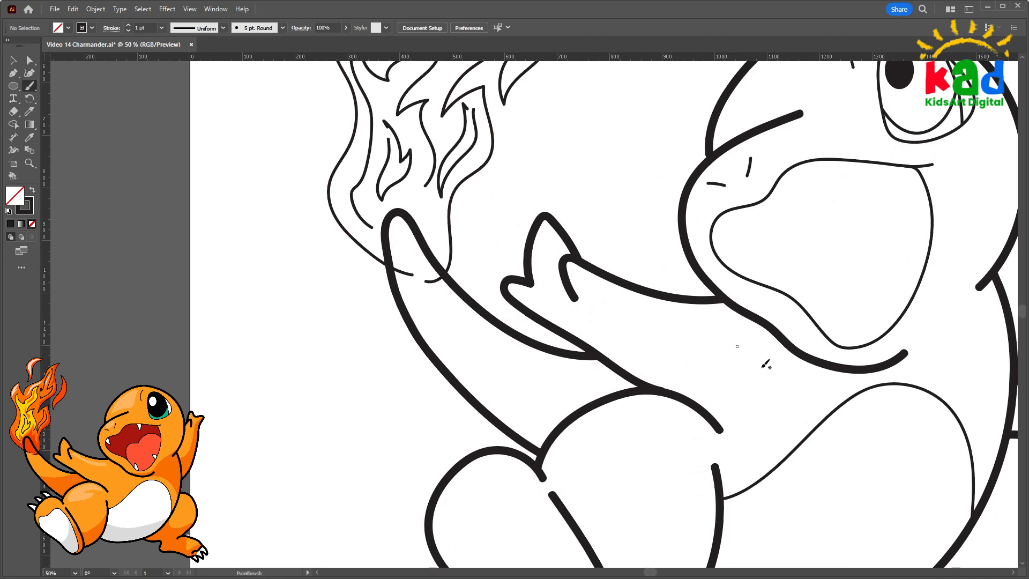
left_click_drag(762, 368, 778, 337)
left_click(926, 373)
left_click_drag(926, 375, 918, 298)
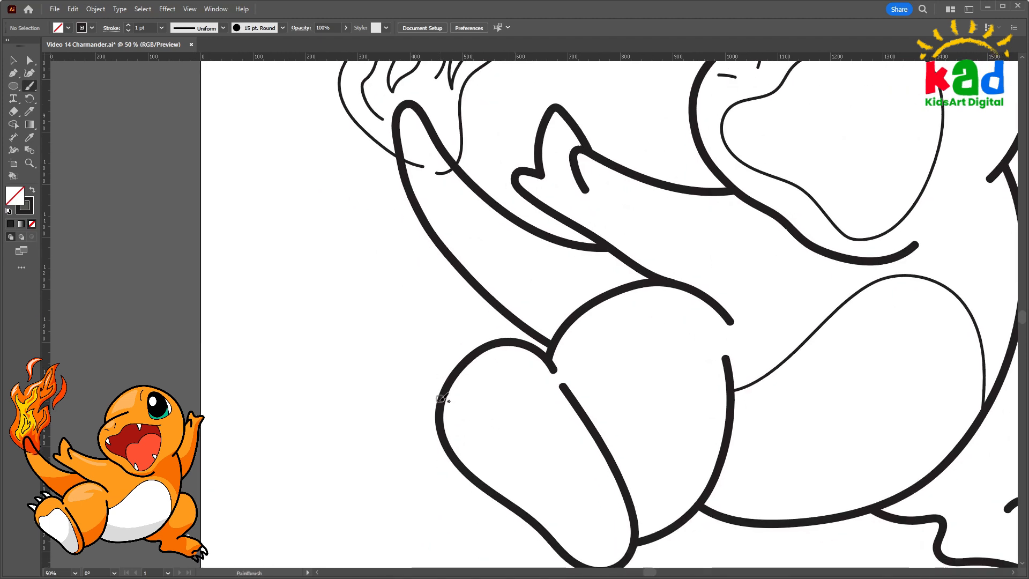
mouse_move(437, 396)
left_mouse_down()
mouse_move(410, 371)
mouse_move(447, 372)
mouse_move(452, 356)
mouse_move(438, 343)
mouse_move(473, 352)
mouse_move(462, 321)
mouse_move(504, 330)
left_mouse_up()
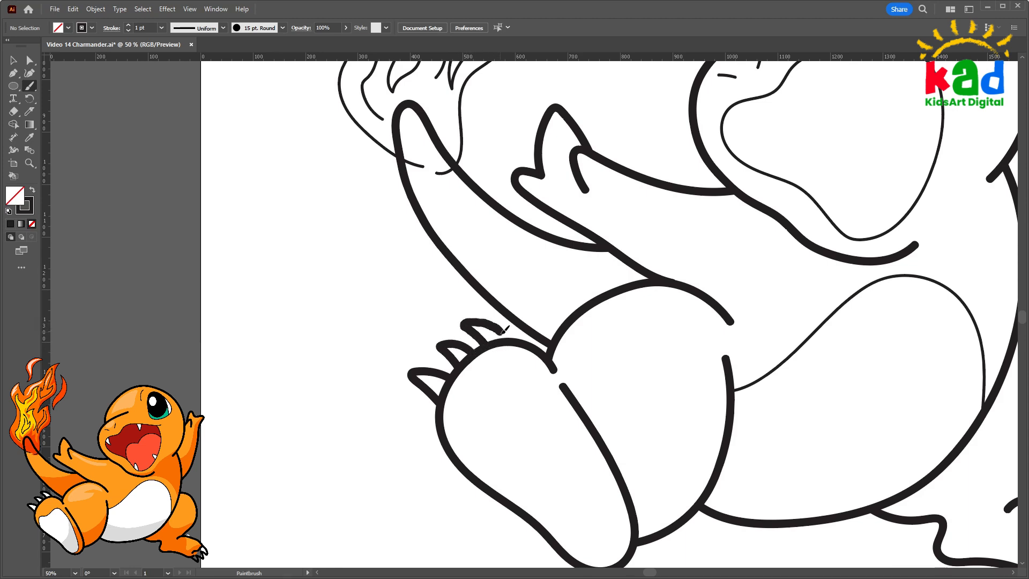
Draw the sole outline inside the raised foot with the 5 pt. Round brush
left_click_drag(509, 409, 472, 360)
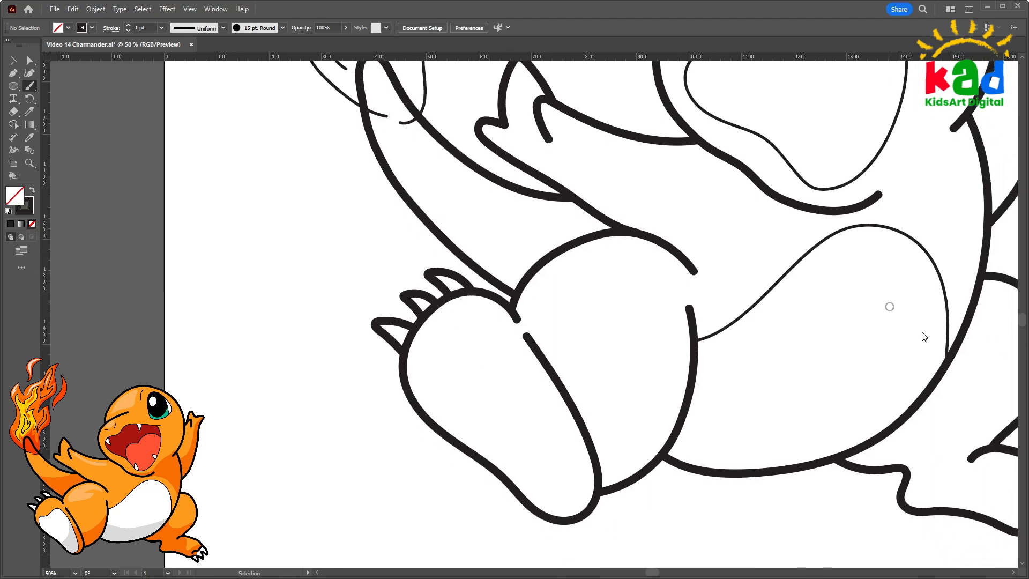
left_click(903, 374)
left_click_drag(523, 391, 490, 379)
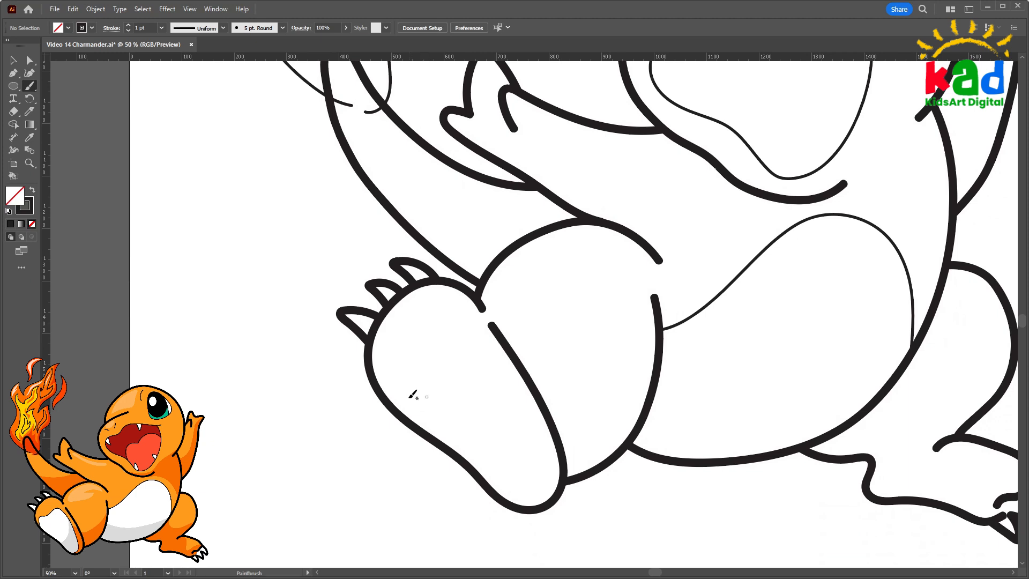
mouse_move(395, 404)
left_mouse_down()
mouse_move(387, 370)
mouse_move(472, 329)
mouse_move(500, 363)
mouse_move(541, 457)
mouse_move(542, 491)
mouse_move(513, 506)
left_mouse_up()
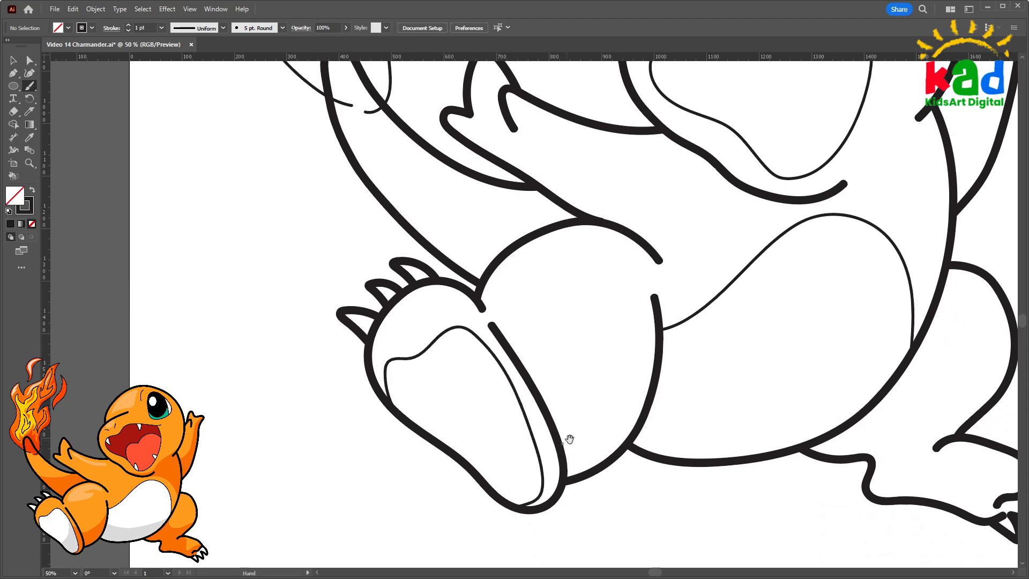
Draw a heart-topped tongue inside the open mouth, ending on the mouth's outline
mouse_move(570, 436)
left_mouse_down()
mouse_move(540, 419)
mouse_move(478, 448)
mouse_move(482, 515)
left_mouse_up()
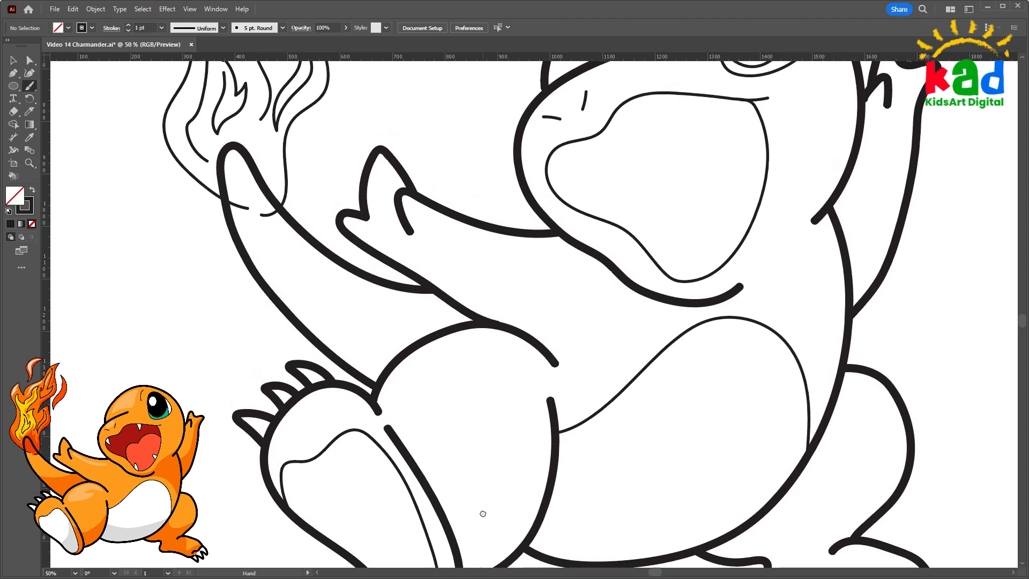
left_click_drag(558, 391, 510, 467)
left_click_drag(563, 354, 491, 402)
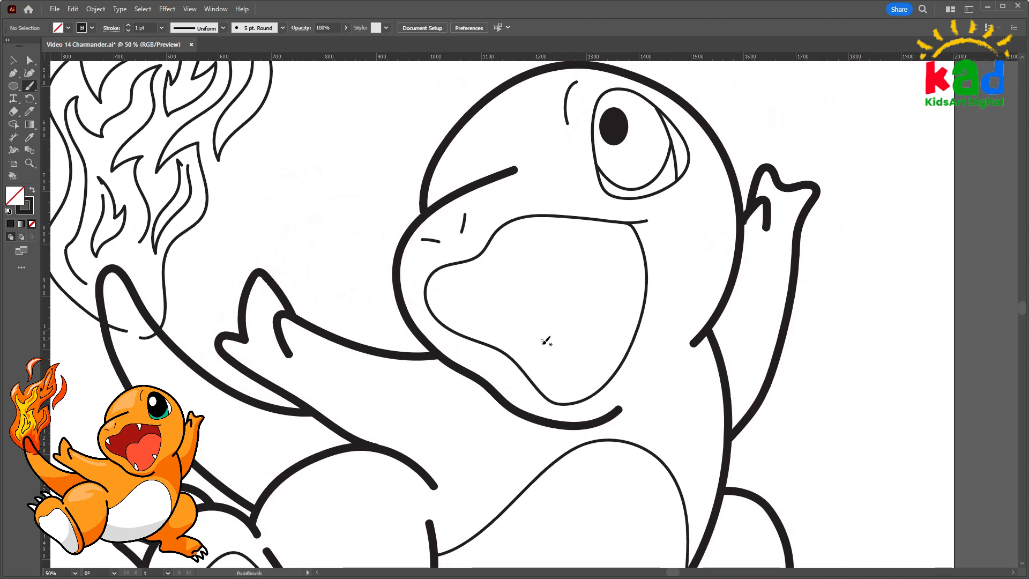
mouse_move(516, 360)
left_mouse_down()
mouse_move(520, 297)
mouse_move(559, 291)
mouse_move(572, 269)
mouse_move(606, 252)
mouse_move(649, 268)
left_mouse_up()
Draw four small pointed teeth along the mouth's edge: two on the lower jaw, one at the snout and one on the upper edge
left_click_drag(535, 298, 531, 292)
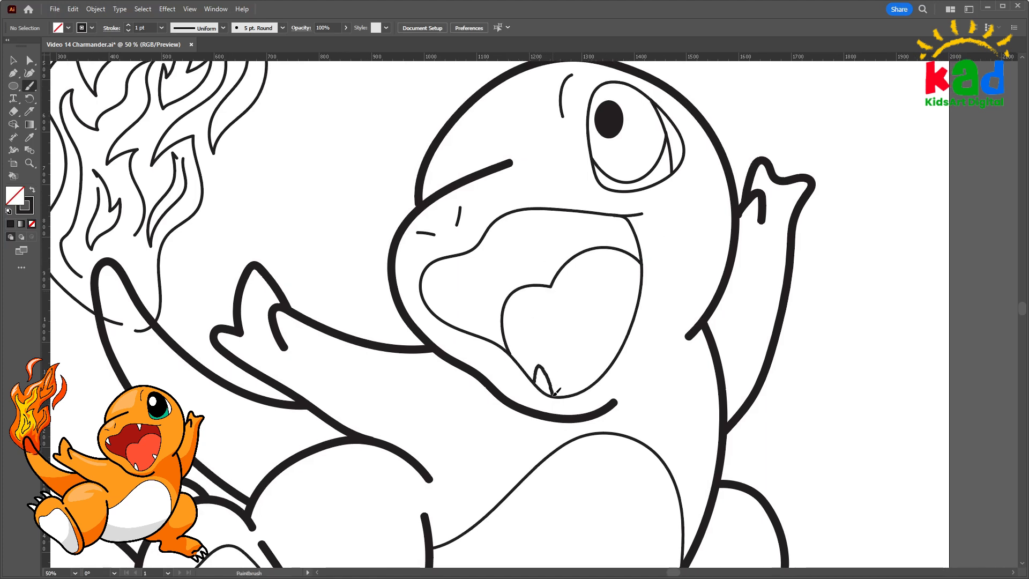
left_click_drag(552, 394, 554, 395)
mouse_move(619, 351)
left_mouse_down()
mouse_move(611, 335)
mouse_move(627, 336)
left_mouse_up()
left_click_drag(515, 289, 532, 318)
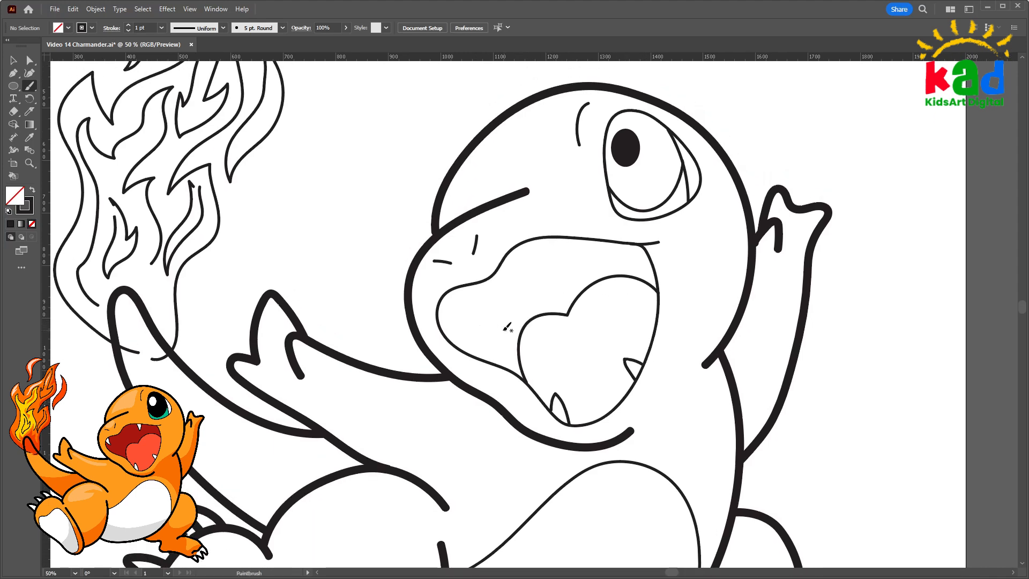
mouse_move(440, 307)
left_mouse_down()
mouse_move(463, 316)
mouse_move(451, 288)
mouse_move(463, 281)
mouse_move(441, 308)
mouse_move(460, 321)
left_mouse_up()
key("ctrl+z")
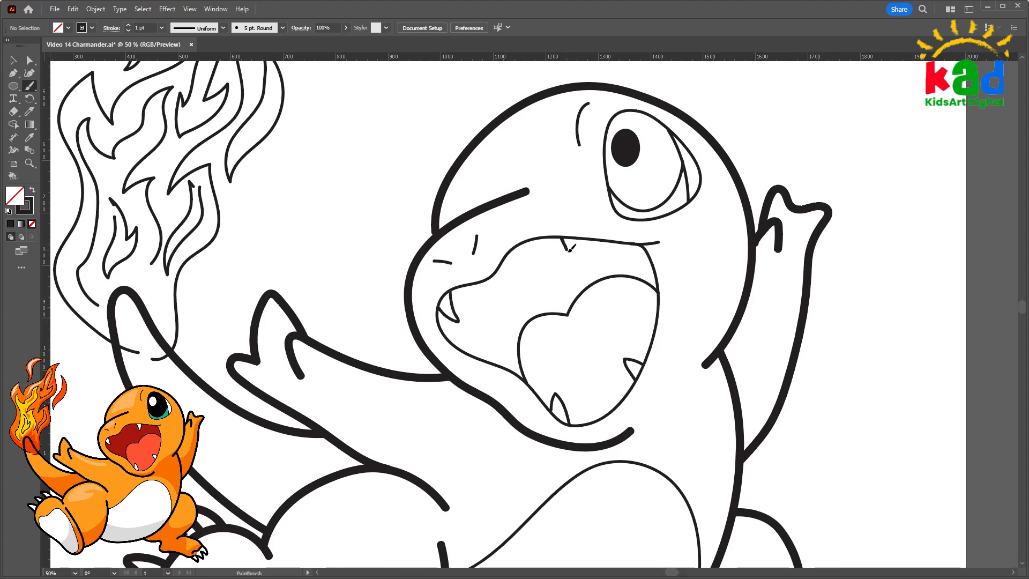
Select all the outlines on the artboard and group them
key("v")
key("ctrl+0")
key("space")
left_click_drag(857, 294, 858, 263)
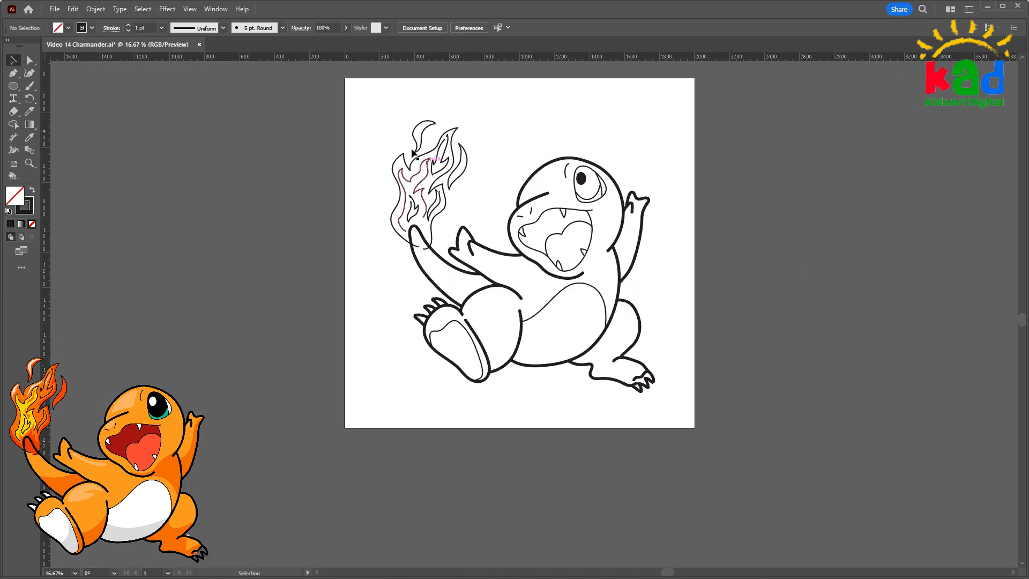
mouse_move(362, 97)
left_mouse_down()
mouse_move(619, 328)
mouse_move(691, 421)
left_mouse_up()
key("ctrl+g")
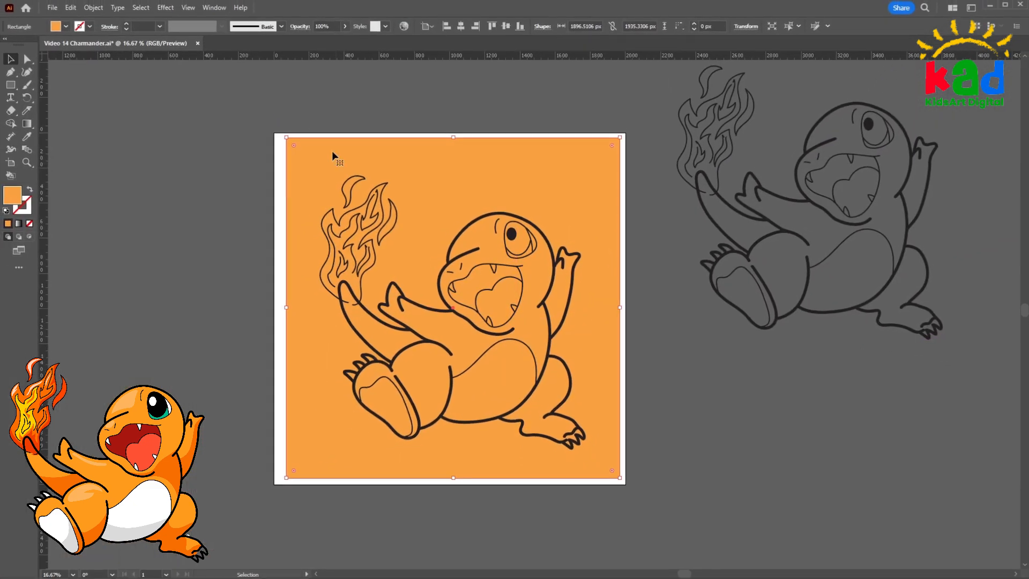
Divide the orange rectangle along the character's outlines and delete the background piece surrounding the character and flame
key("ctrl+a")
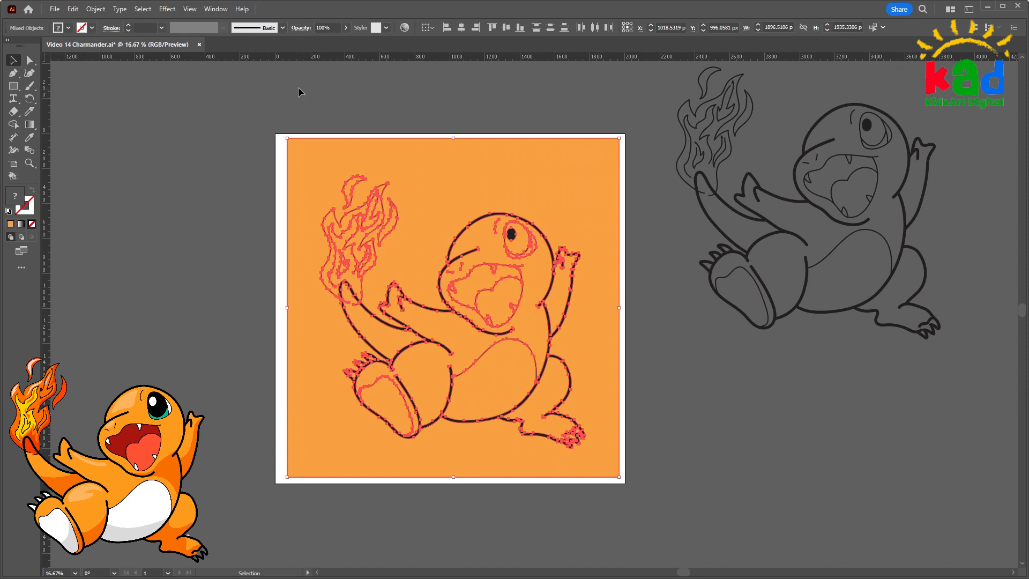
key("a")
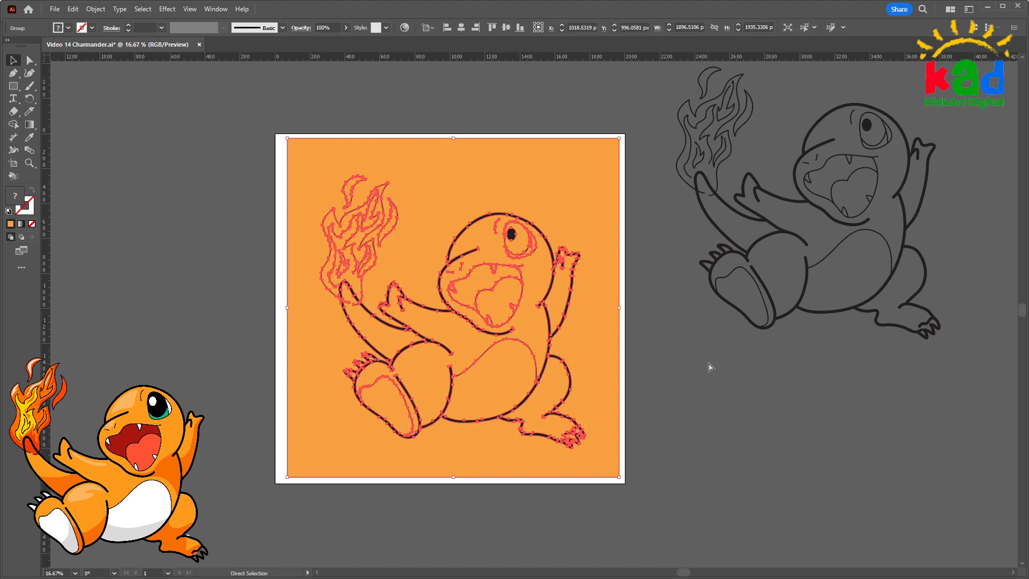
left_click(710, 368)
left_click(602, 315)
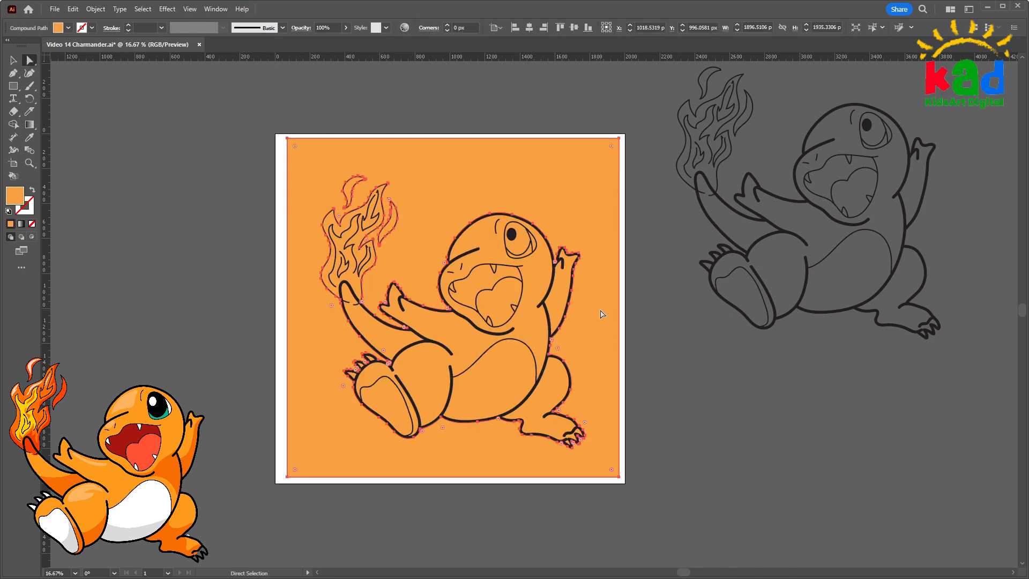
key("Delete")
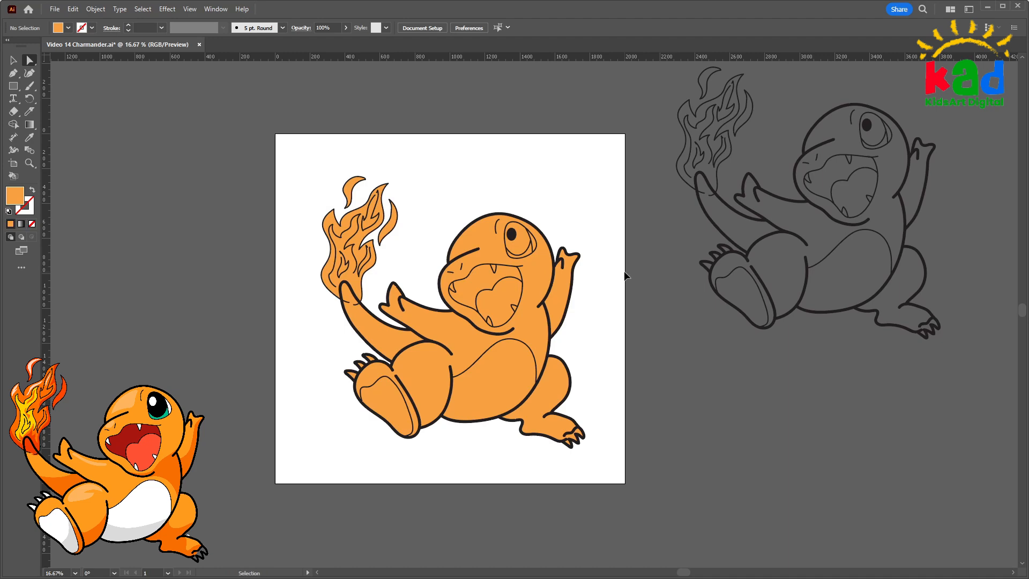
Fill the eye's small oval highlight with white and the large oval around it with black
key("ctrl+plus")
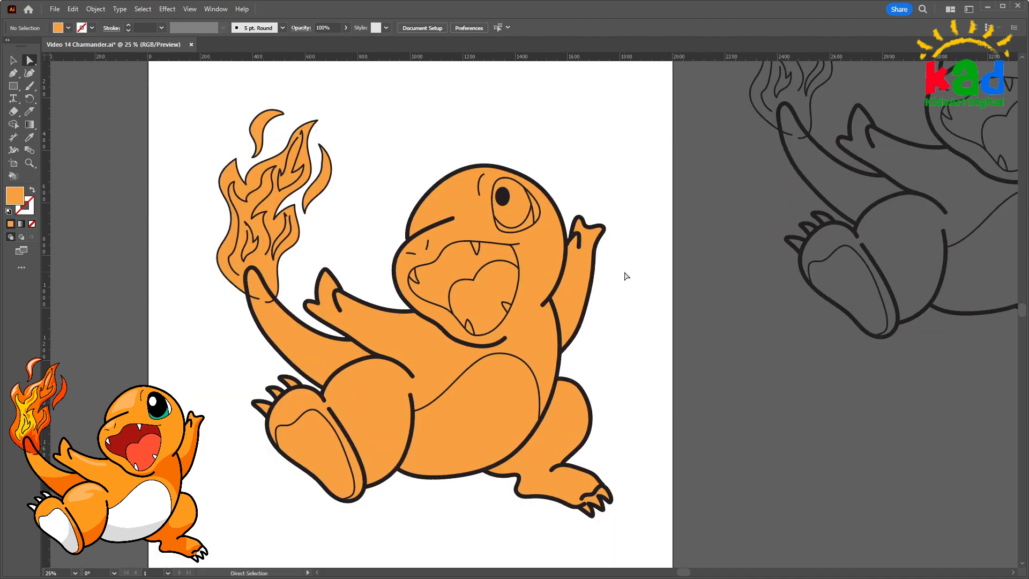
left_click(513, 208)
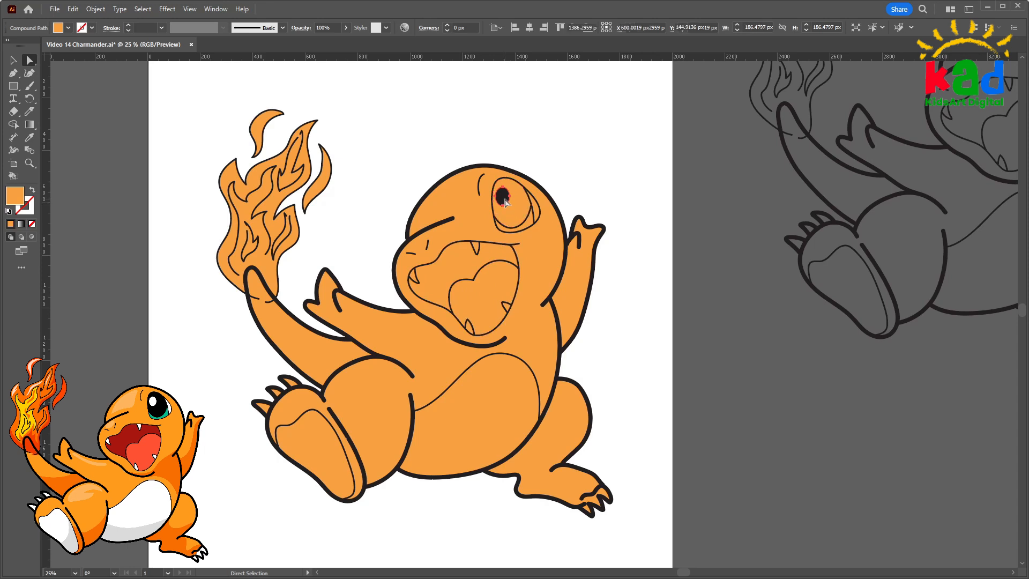
left_click(502, 196)
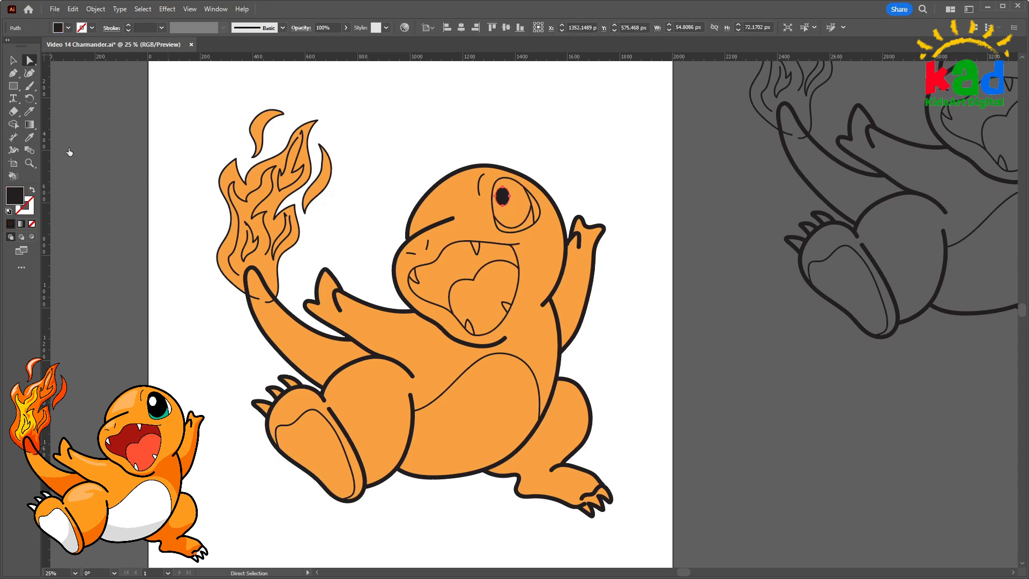
key("Delete")
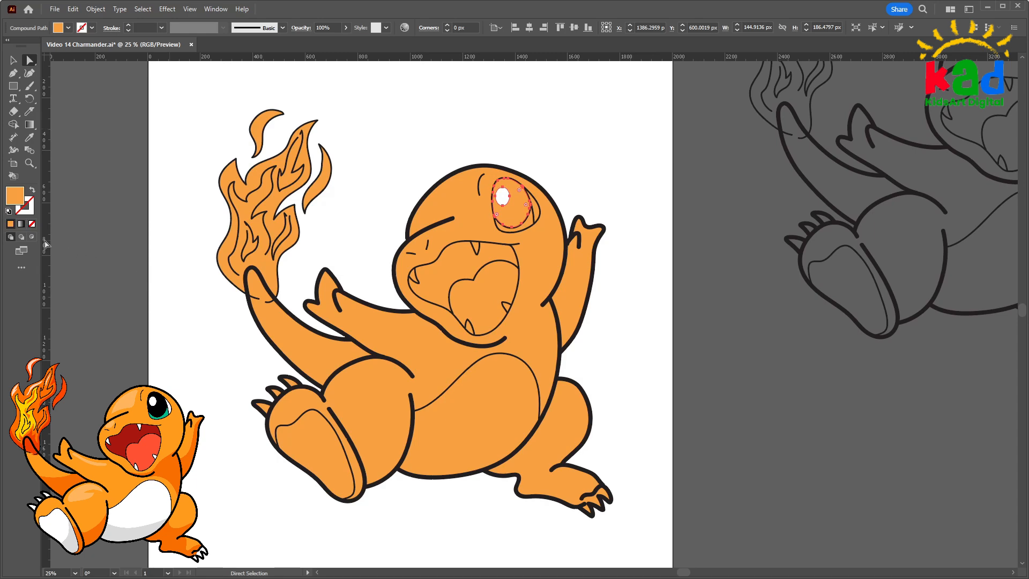
key("ctrl+z")
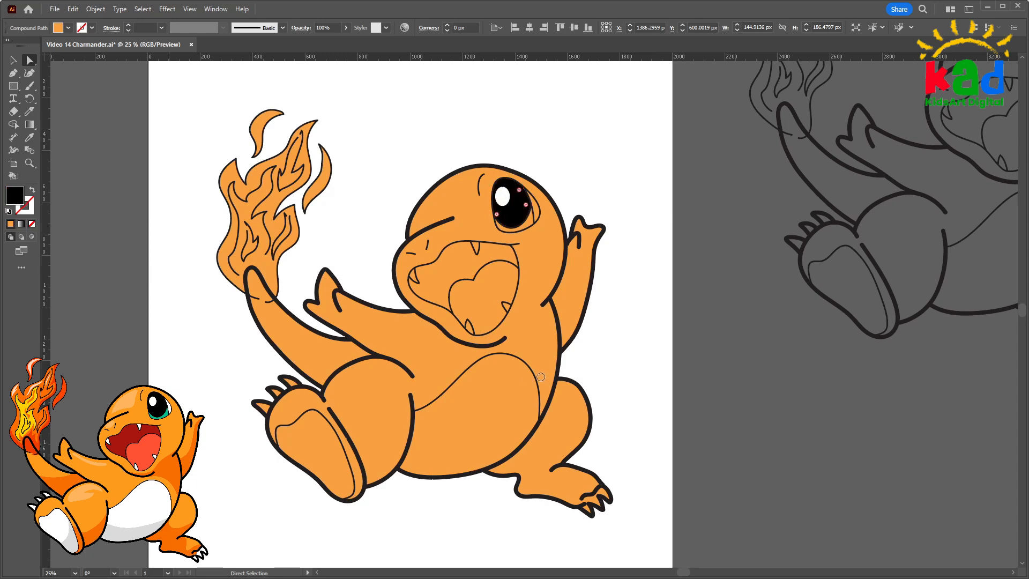
Select all outline pieces that share the dark fill colour and recolour them pure black
left_click(596, 262)
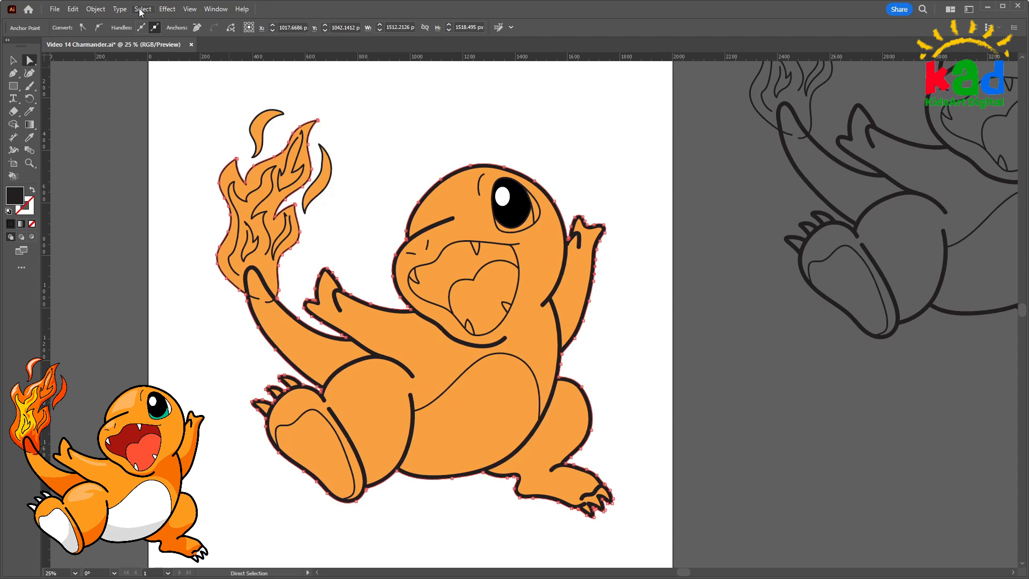
key("ctrl+a")
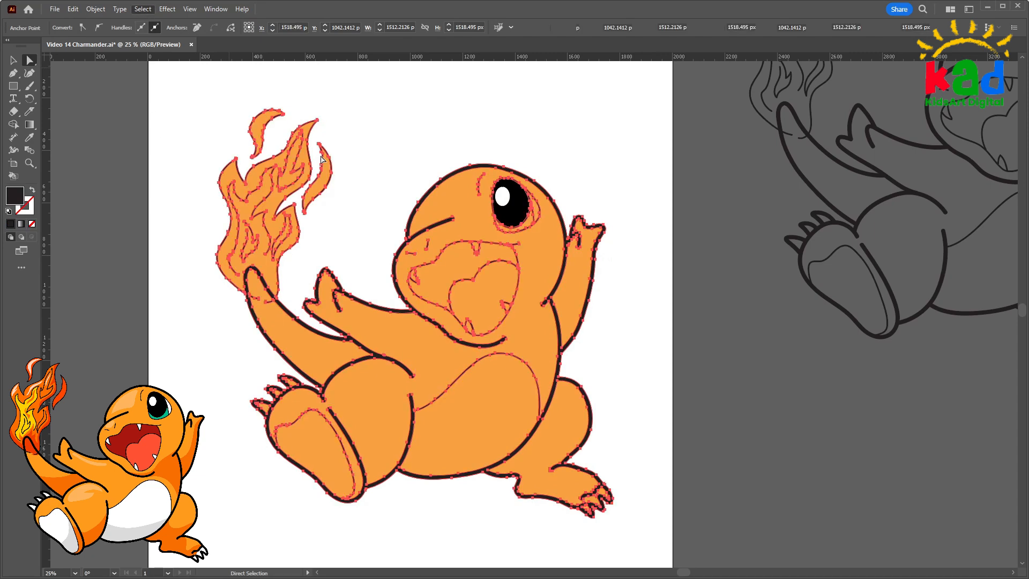
key("ctrl+h")
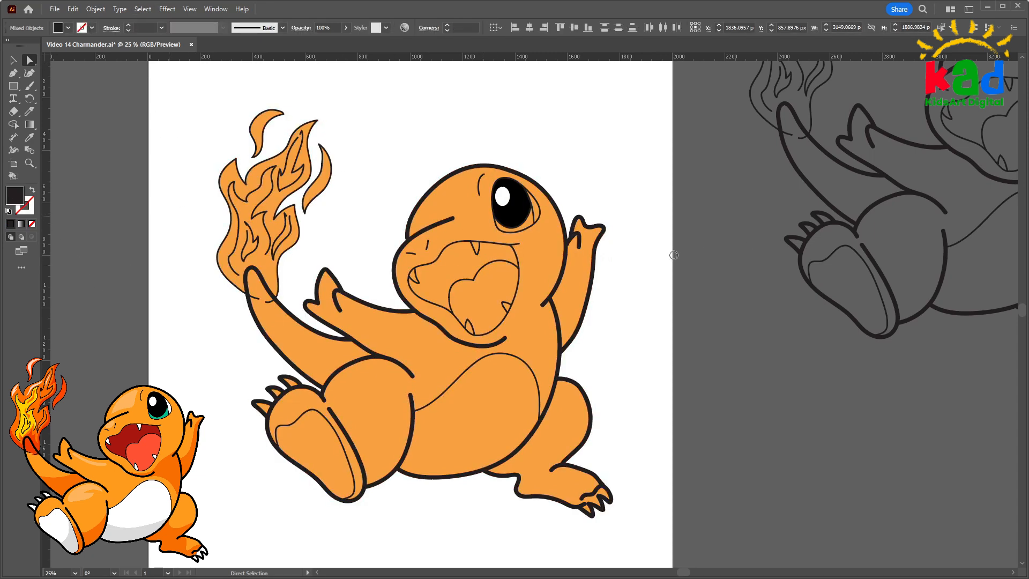
left_click(647, 260)
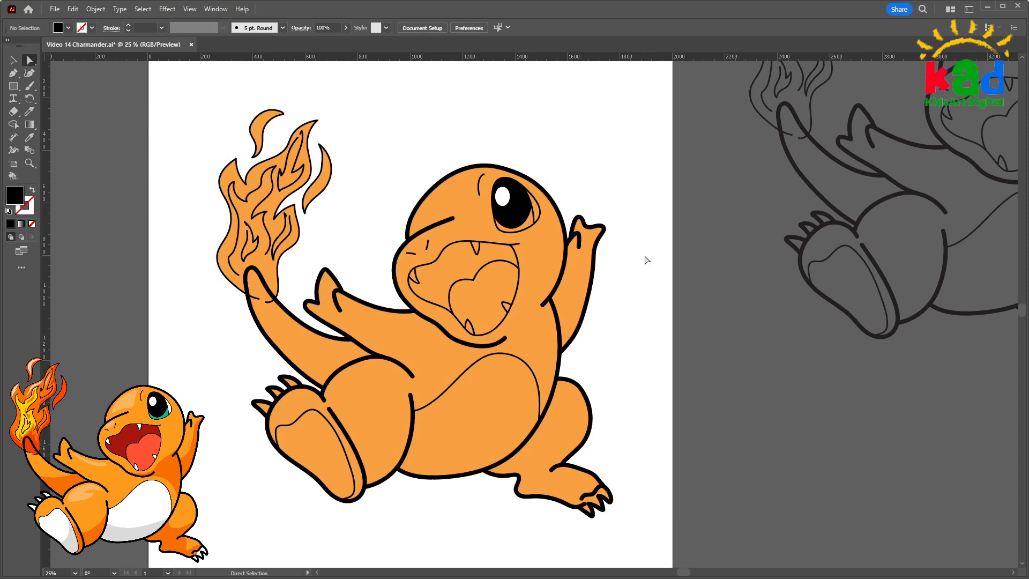
Fill the sliver at the eye's outer edge with white and the crescent beneath the black oval with teal green
key("ctrl+plus")
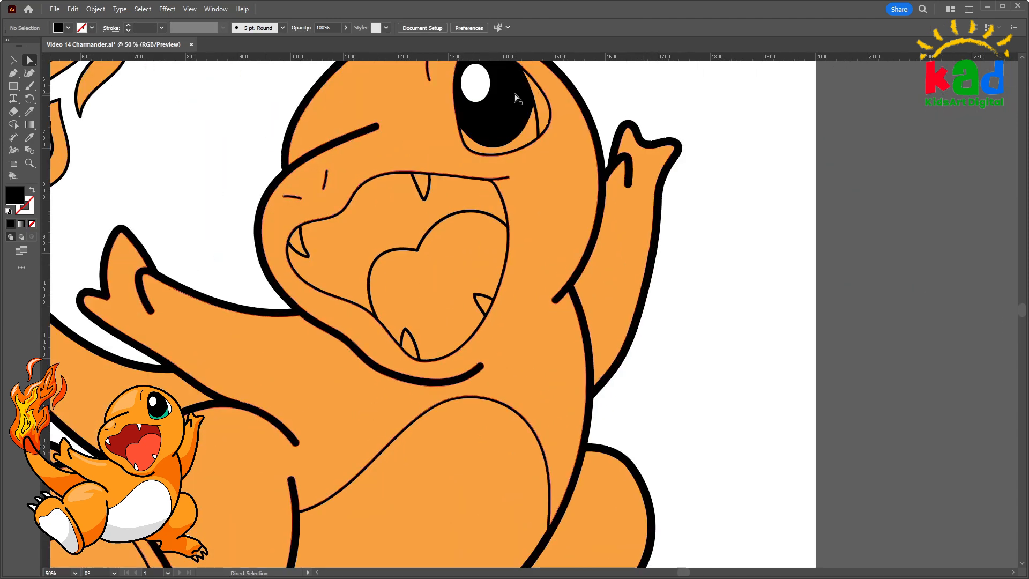
left_click(539, 100)
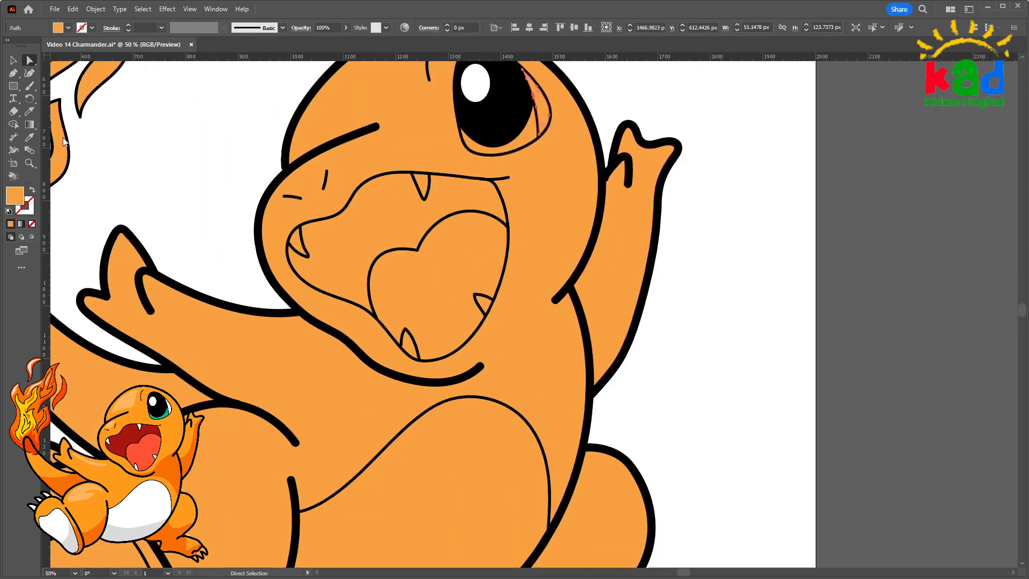
left_click(68, 153)
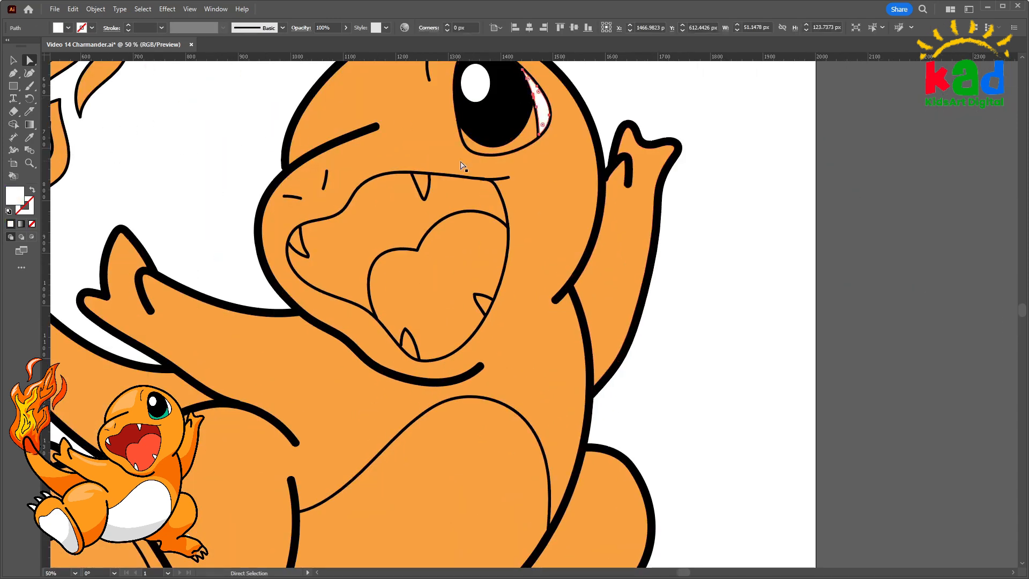
left_click(528, 135)
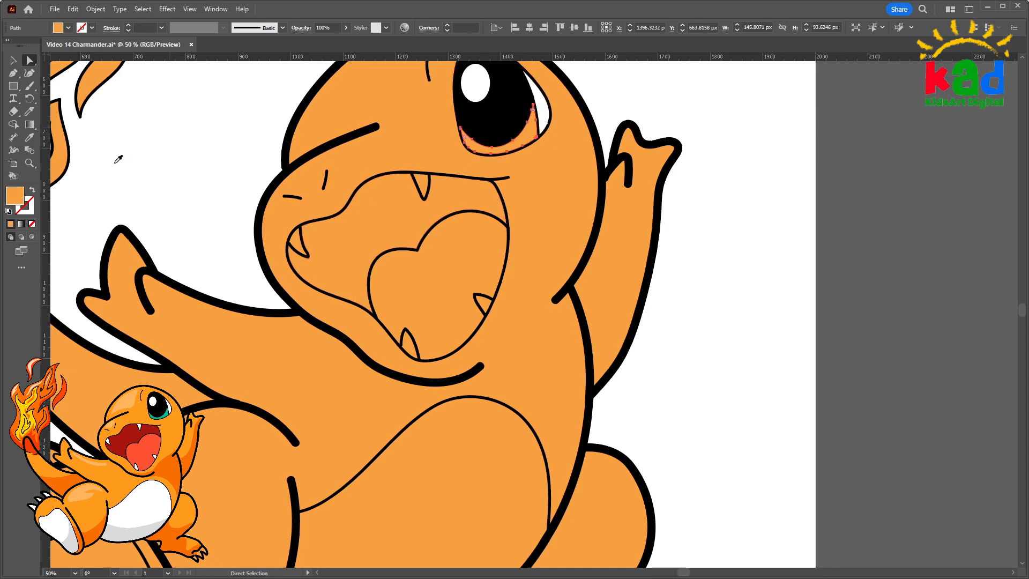
left_click_drag(115, 163, 103, 163)
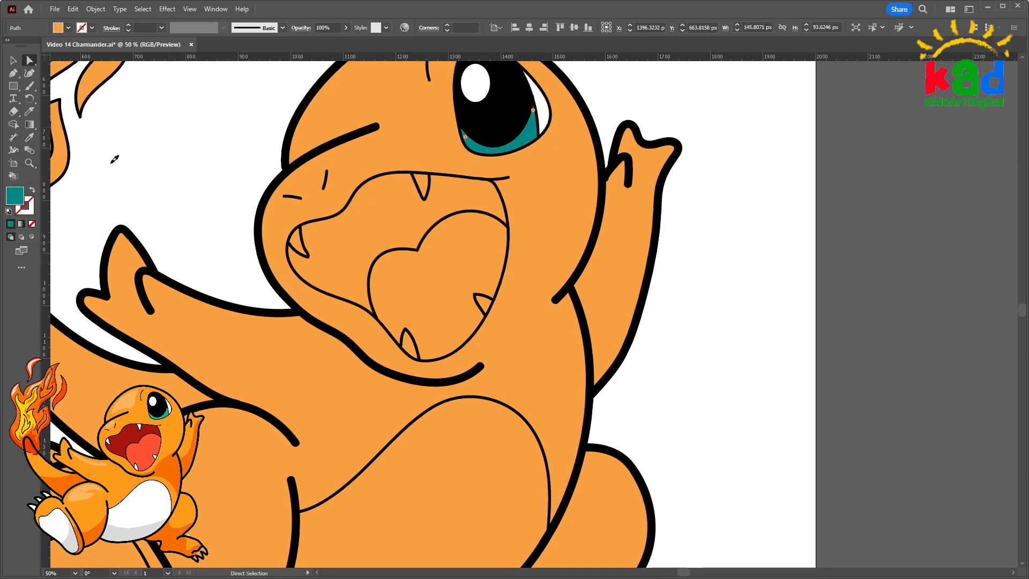
left_click(110, 163)
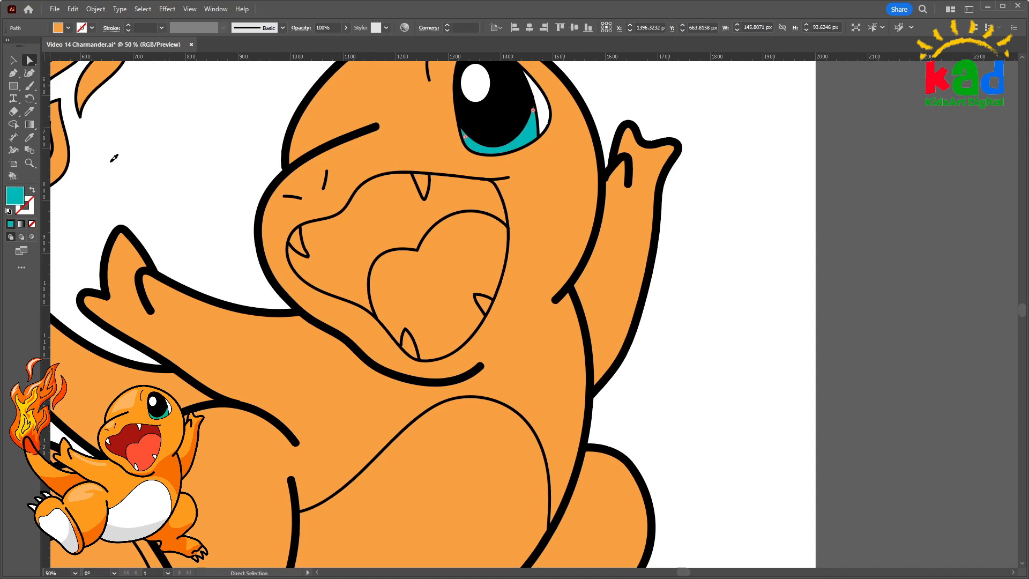
left_click(695, 134, "ctrl")
Fill the inside of the open mouth with dark red and the tongue with coral red
left_click_drag(696, 134, 723, 175)
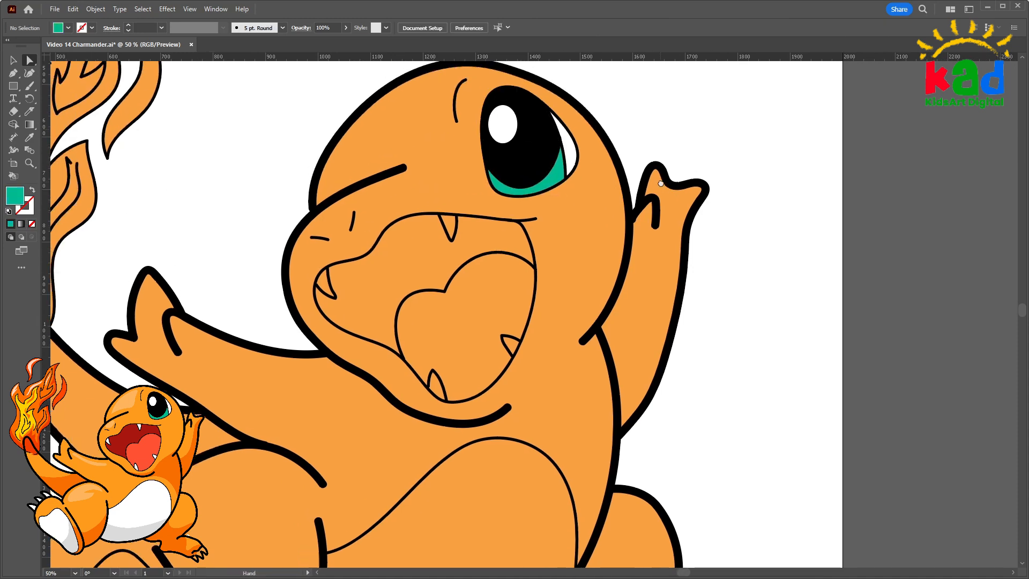
left_click_drag(413, 260, 437, 256)
left_click(431, 257)
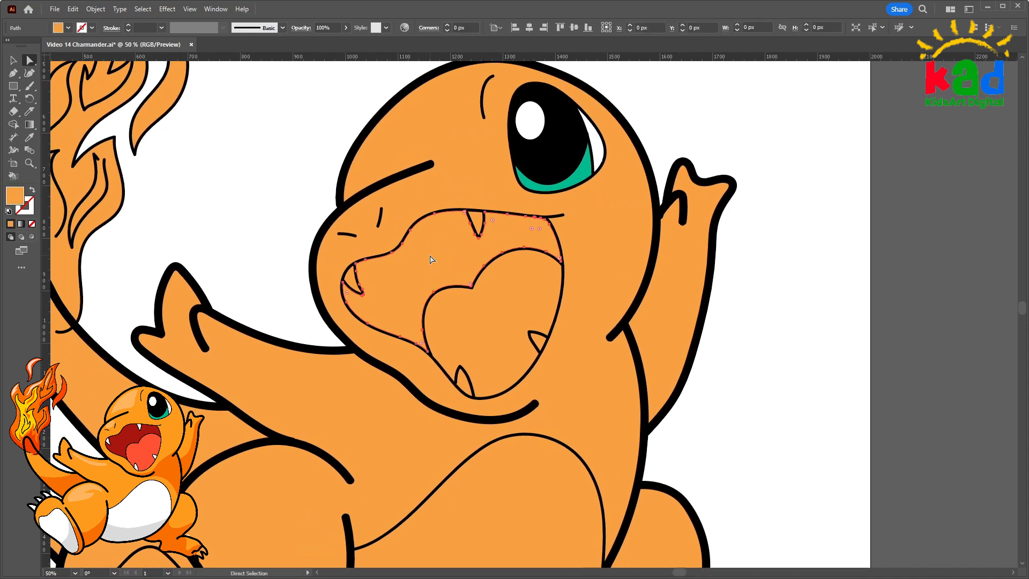
left_click(789, 319)
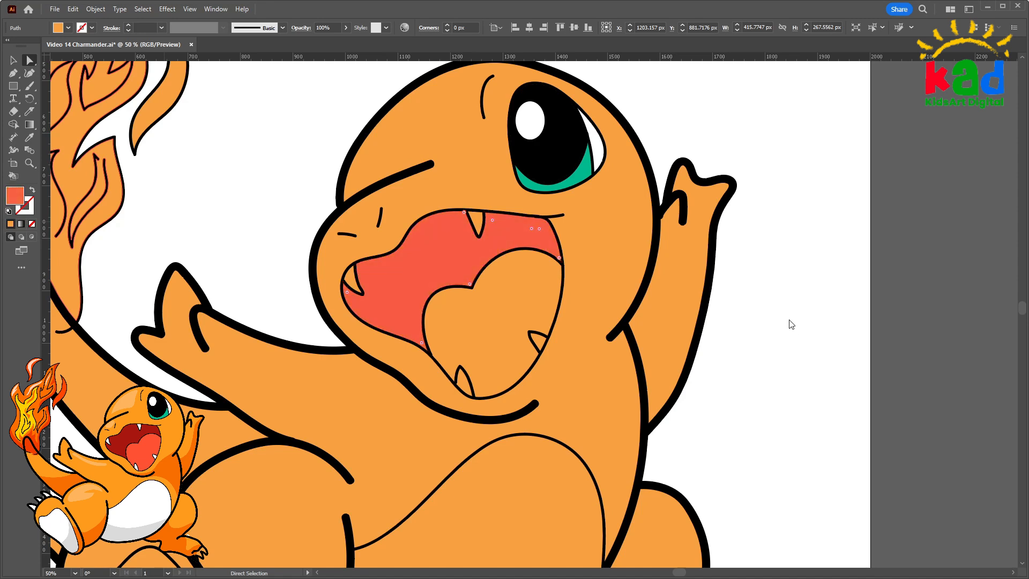
left_click_drag(746, 201, 744, 240)
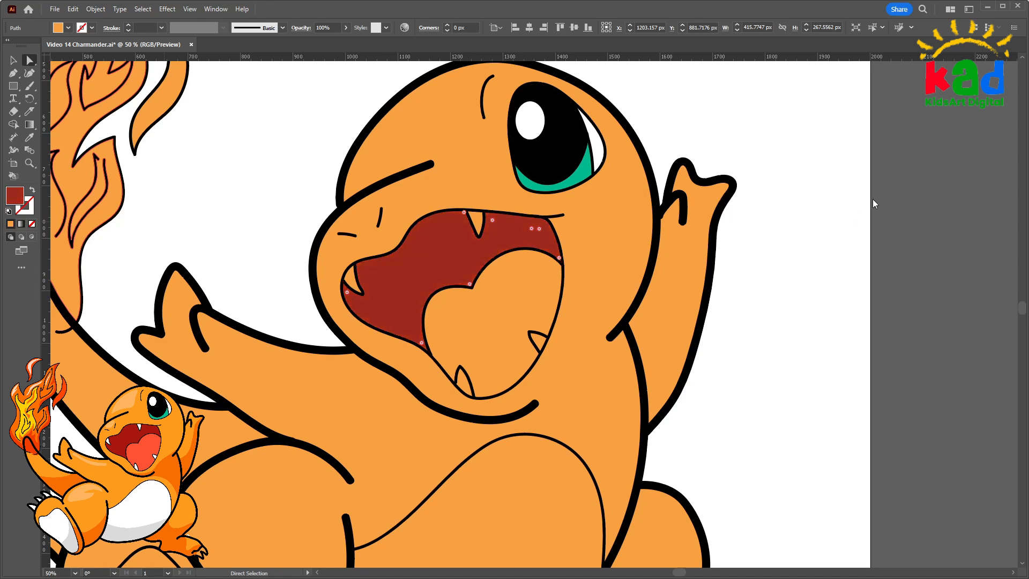
left_click(538, 291)
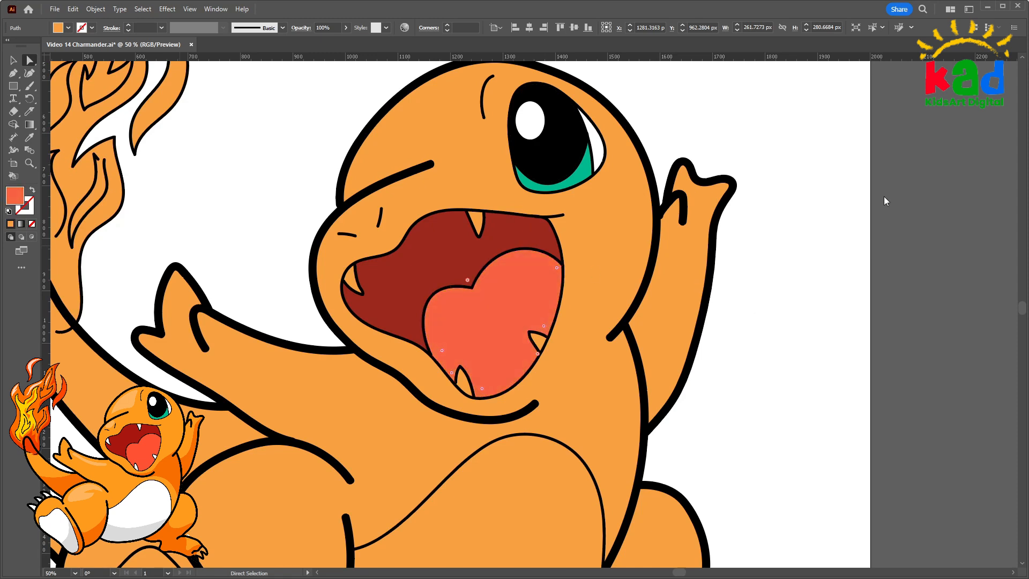
Select all four teeth in the mouth together and fill them with white
left_click(475, 220)
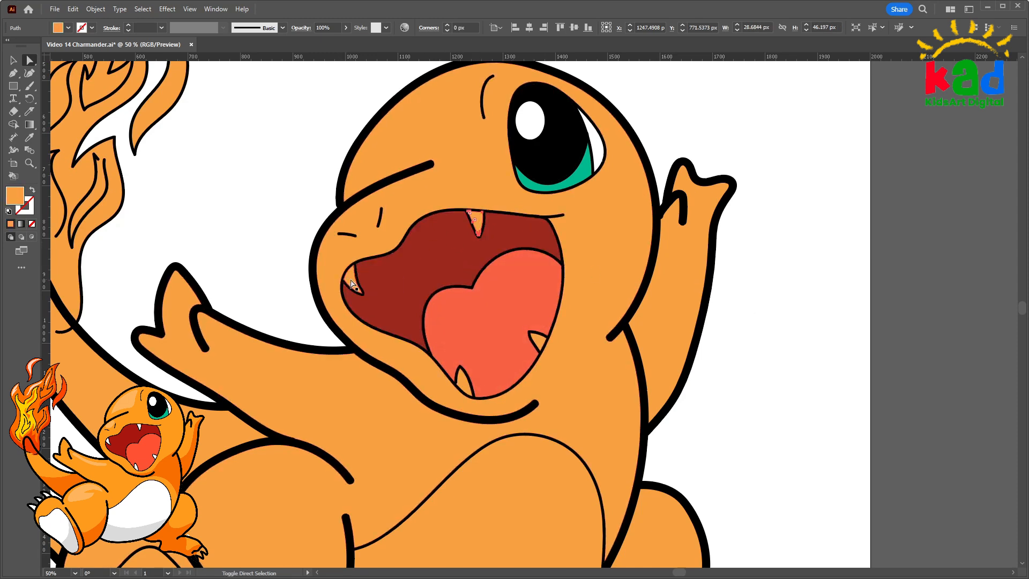
left_click(352, 283, "shift")
left_click(462, 382, "shift")
left_click(539, 339, "shift")
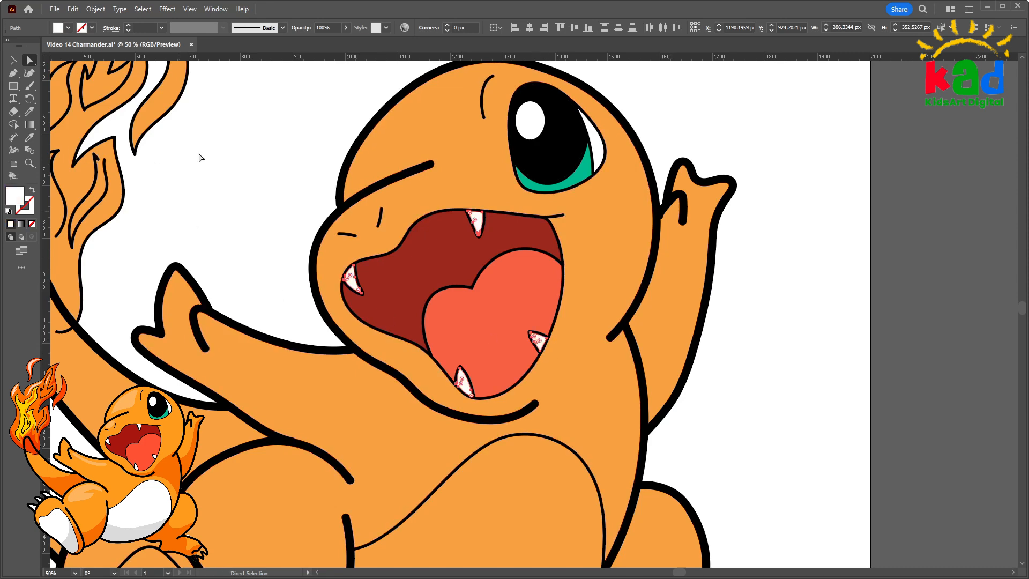
left_click(200, 156)
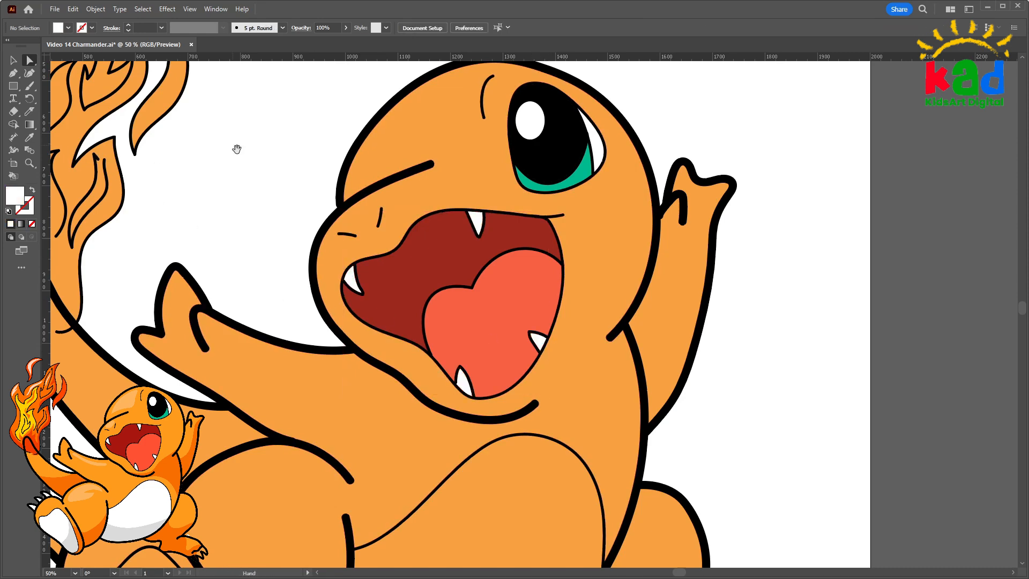
Fill the belly patch and the sole of the raised foot with sampled white
scroll(741, 364, "down", 5)
scroll(740, 363, "left", 5)
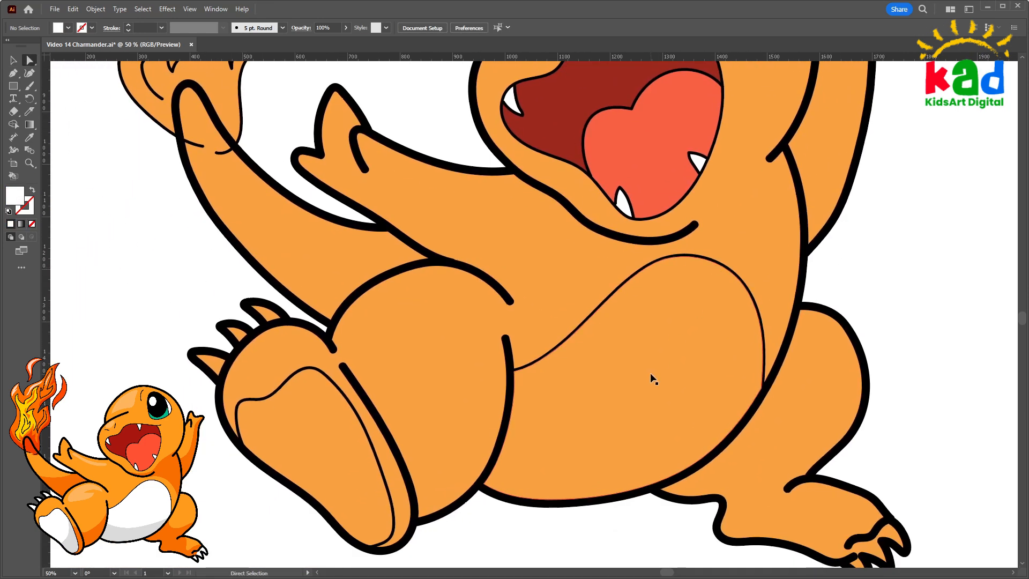
left_click(650, 378)
key("i")
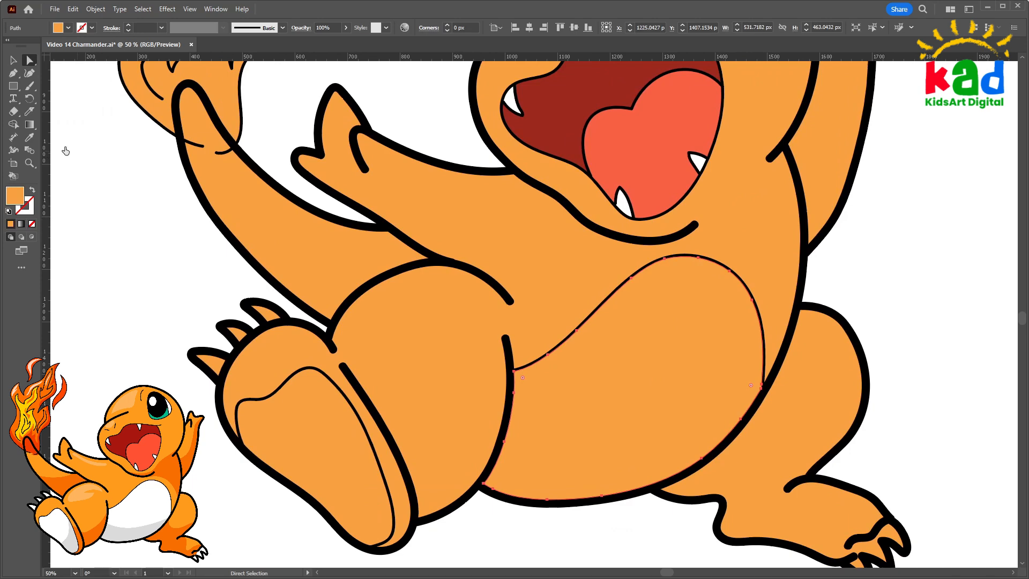
left_click(64, 153)
key("a")
left_click_drag(200, 324, 209, 288)
left_click(286, 395)
key("i")
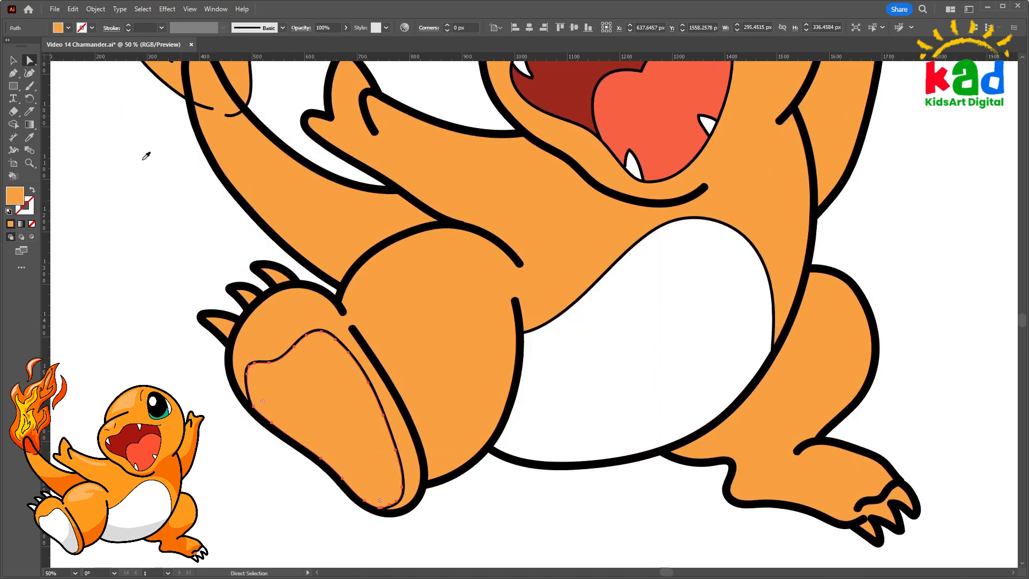
left_click(70, 152)
Fill the detached flame wisp beside the right side of the main flame with bright red-orange
scroll(69, 152, "up", 7)
scroll(70, 152, "left", 3)
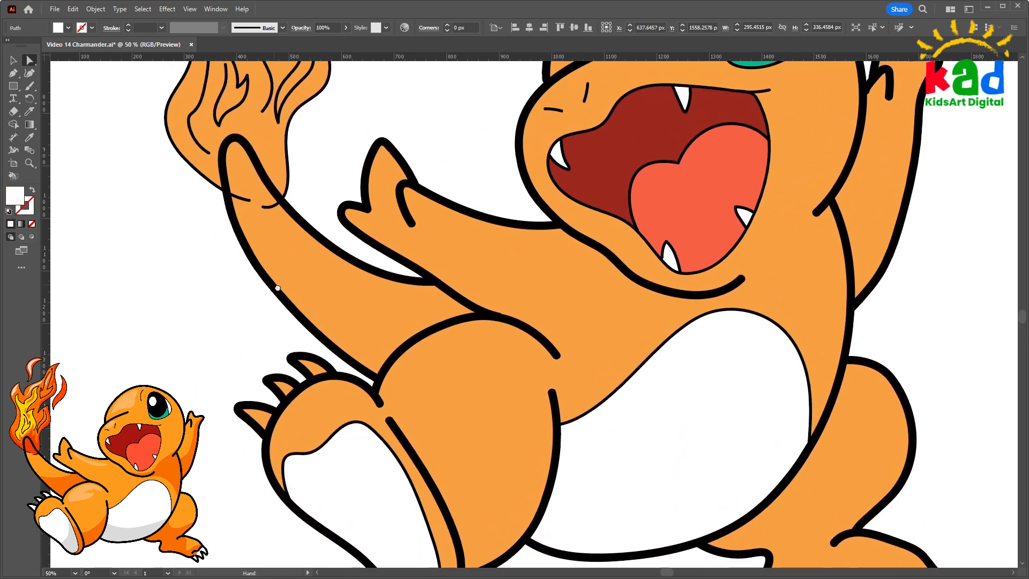
scroll(348, 417, "down", 6)
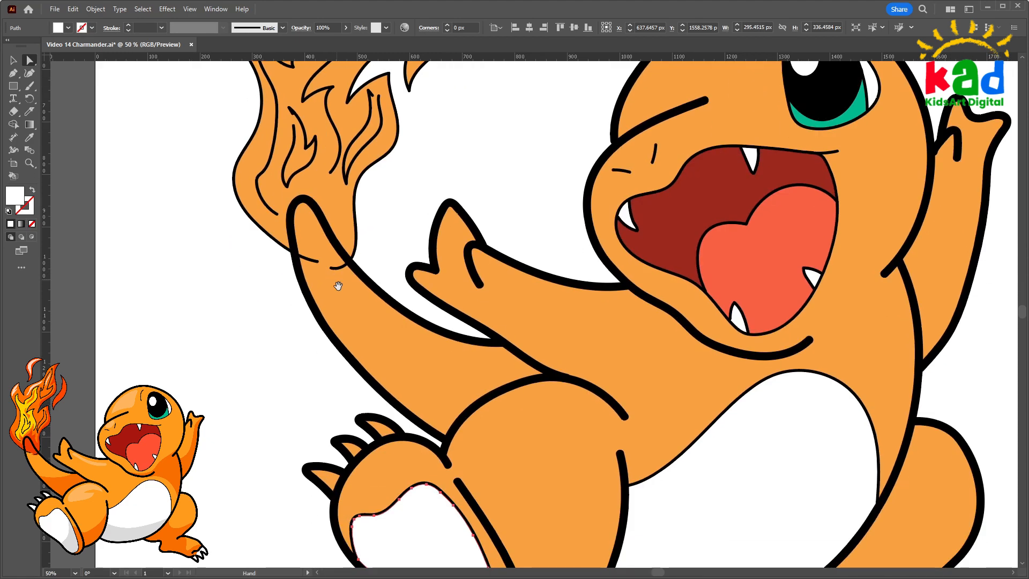
scroll(583, 293, "right", 4)
scroll(584, 293, "up", 7)
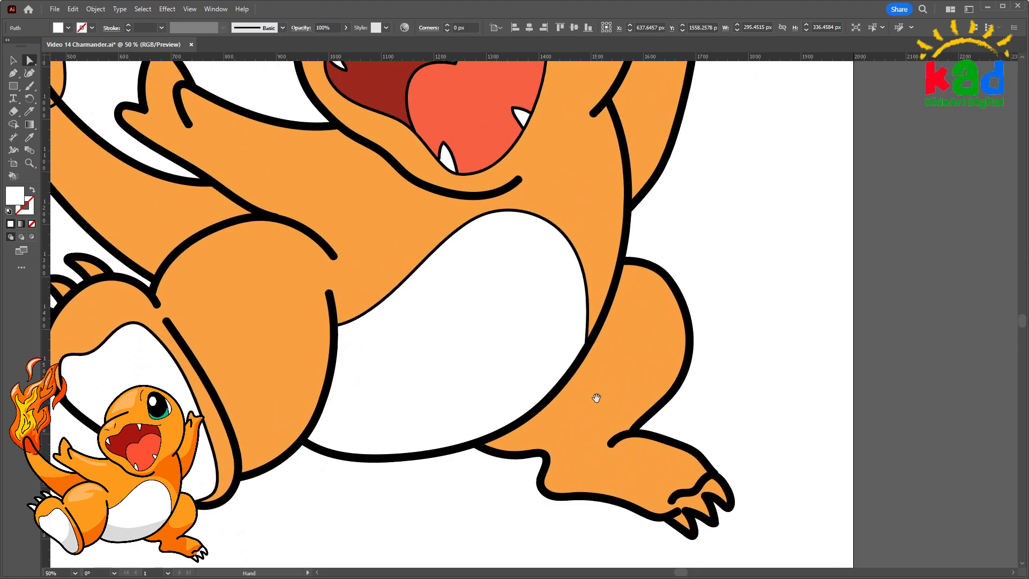
scroll(583, 294, "left", 1)
scroll(617, 386, "up", 4)
scroll(616, 386, "left", 5)
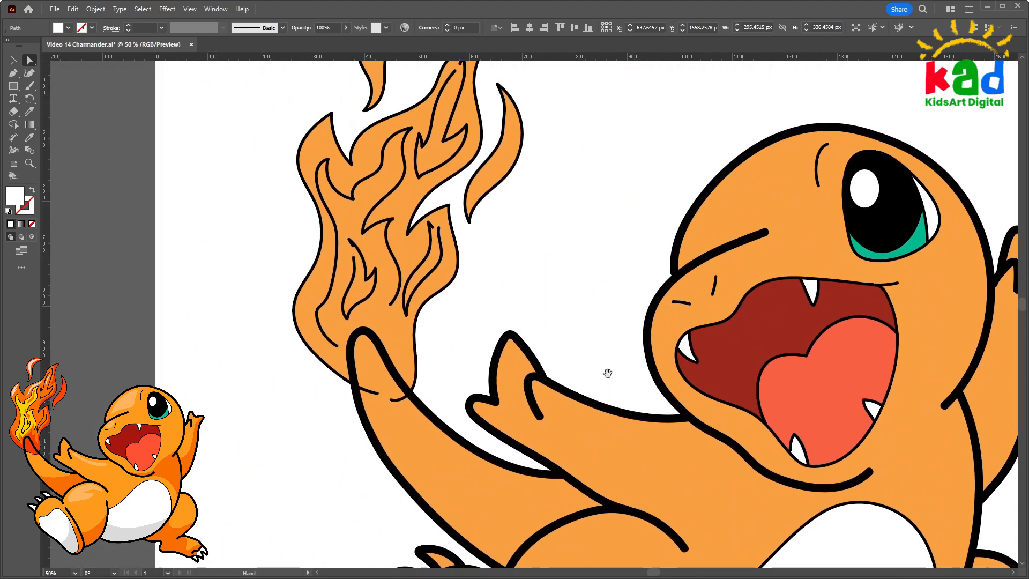
left_click_drag(409, 248, 400, 259)
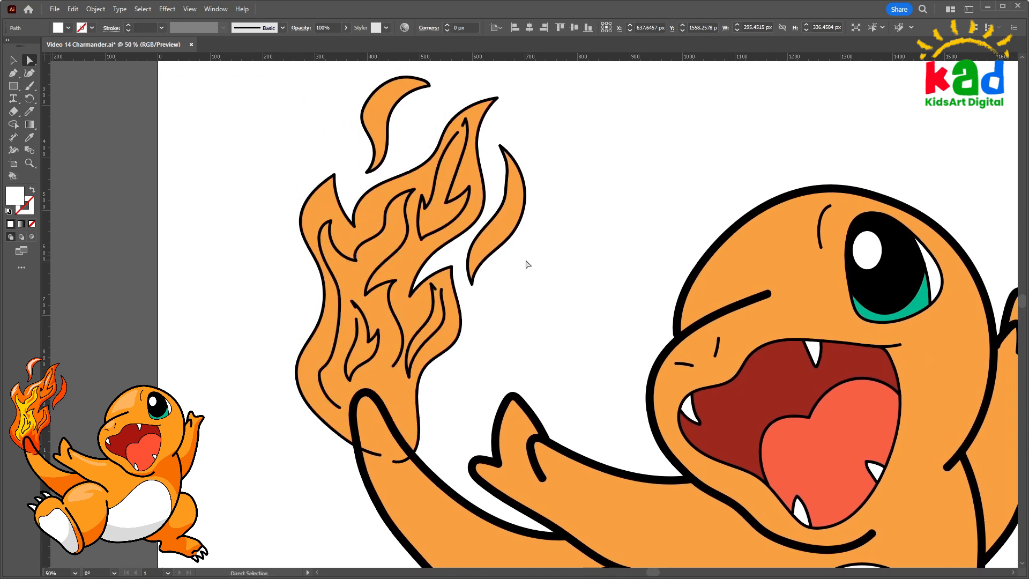
left_click(515, 211)
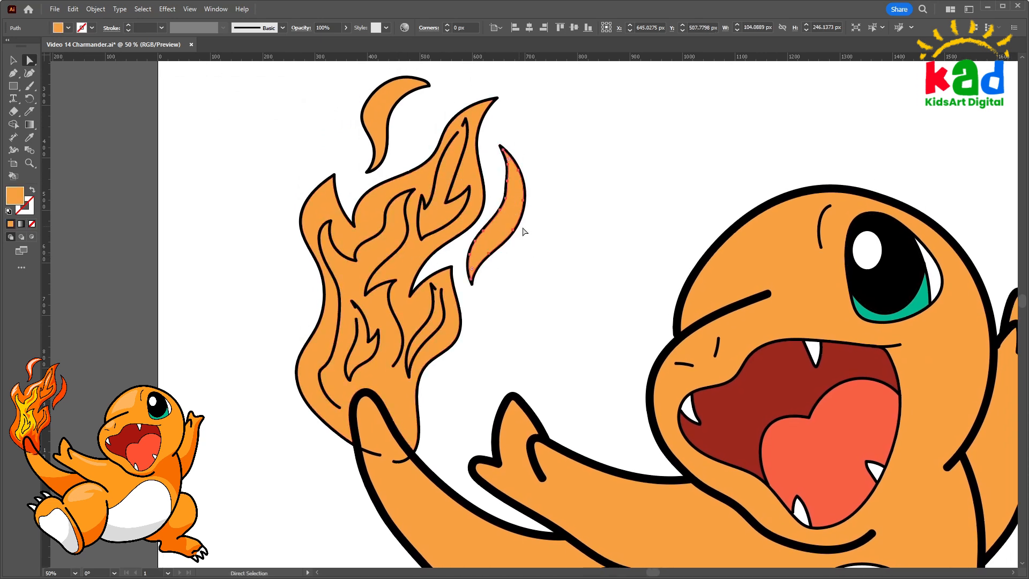
left_click(89, 96)
left_click(95, 98)
left_click(104, 101)
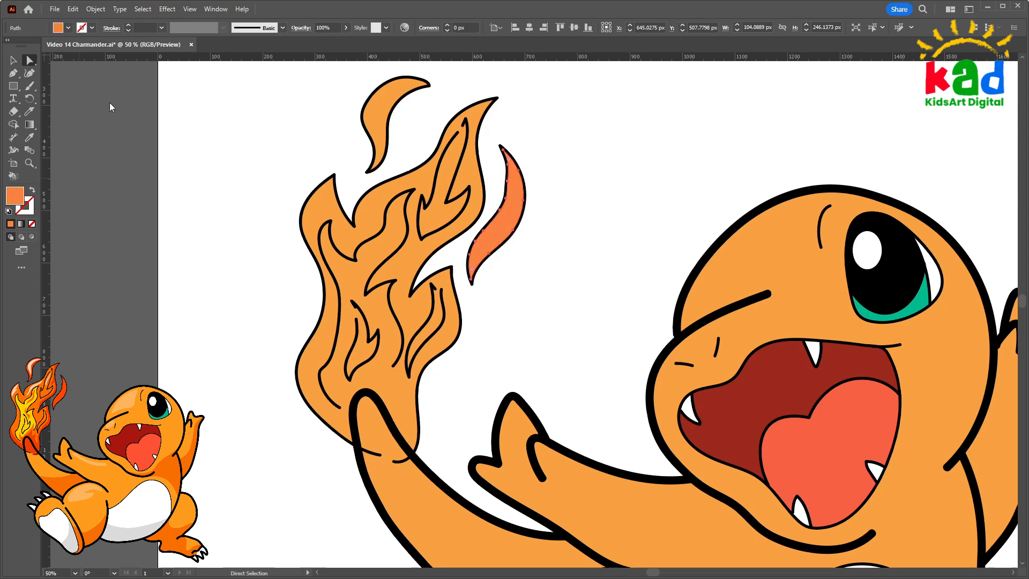
left_click_drag(131, 109, 94, 99)
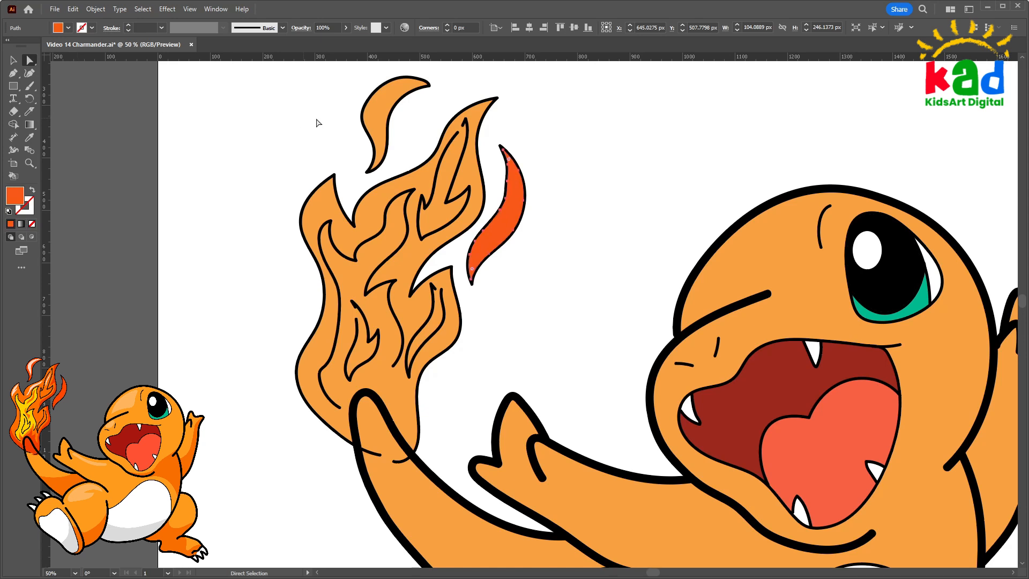
Give the detached wisp above the main flame the same red-orange fill sampled from the other wisp
left_click(375, 118)
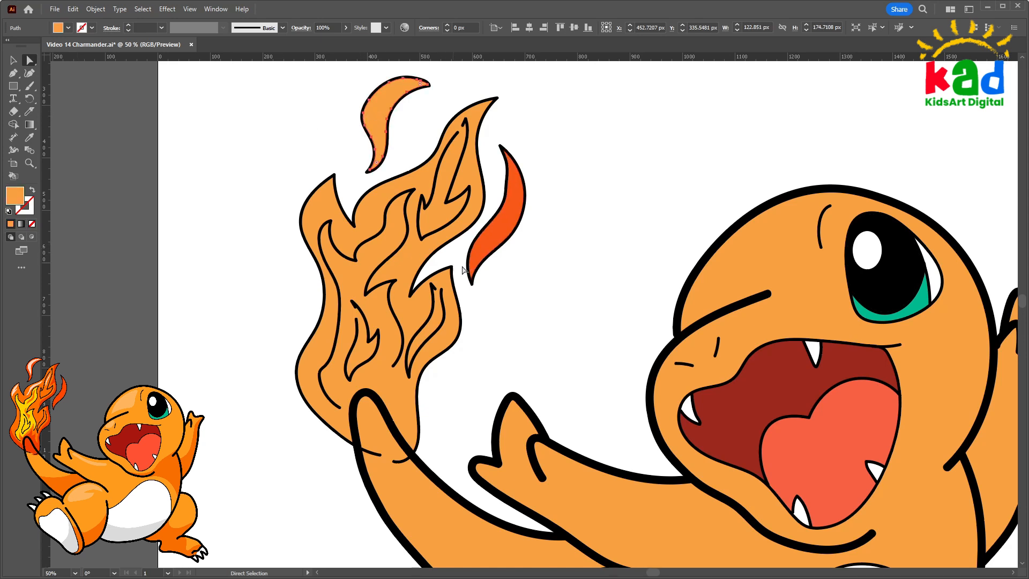
key("i")
left_click(509, 221)
left_click(579, 246, "ctrl")
left_click_drag(555, 265, 589, 241)
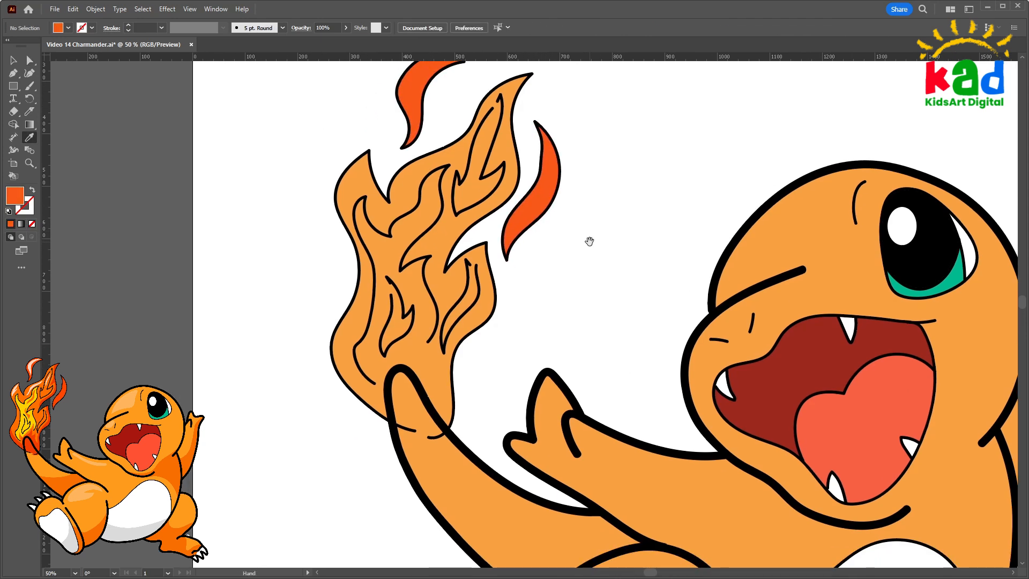
Trace a closed Pencil shape along the main flame's inner lines, with two pointed notches above the tail tip, using a red-orange stroke without fill
key("v")
key("ctrl+1")
mouse_move(516, 263)
left_mouse_down()
mouse_move(507, 343)
mouse_move(525, 366)
mouse_move(546, 319)
mouse_move(597, 305)
left_mouse_up()
key("n")
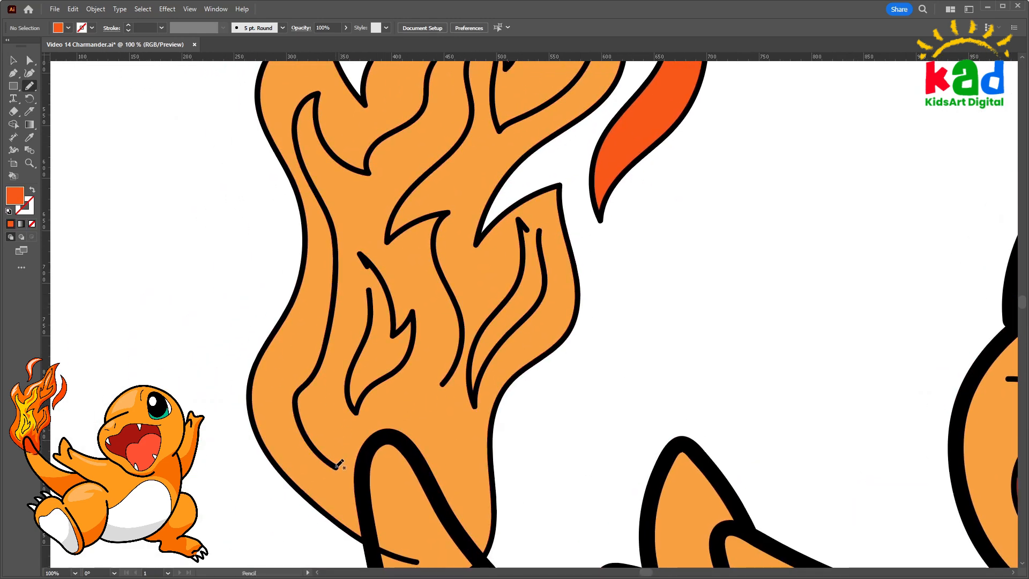
left_click_drag(298, 395, 330, 327)
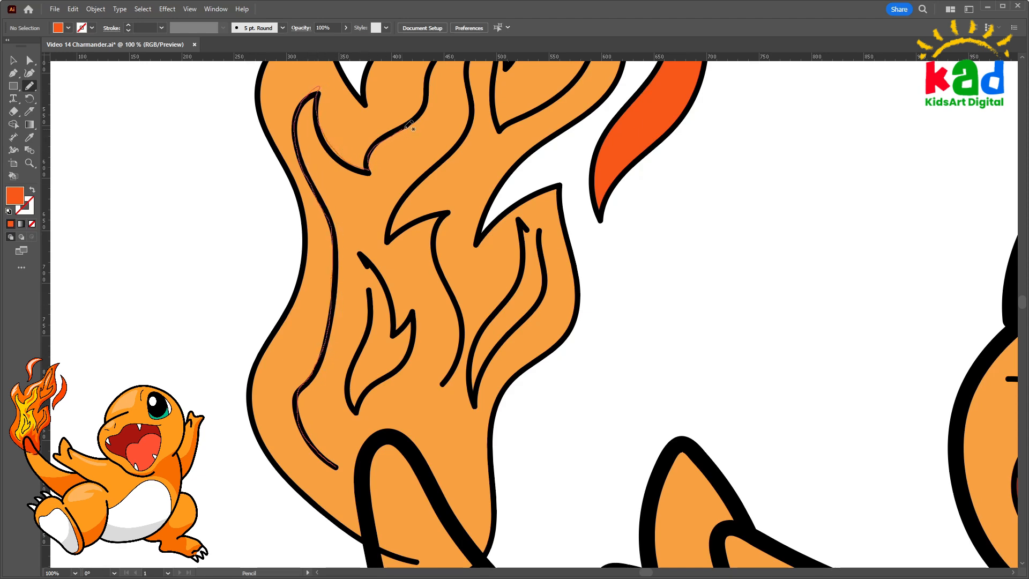
mouse_move(410, 125)
left_mouse_down()
mouse_move(435, 98)
mouse_move(405, 267)
left_mouse_up()
left_click_drag(379, 290, 408, 252)
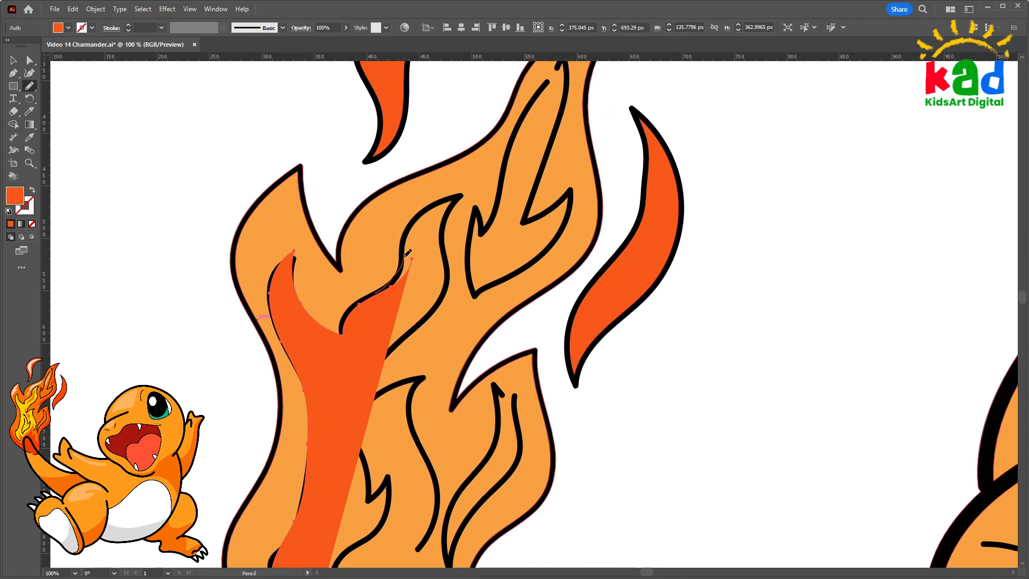
left_click_drag(447, 197, 459, 194)
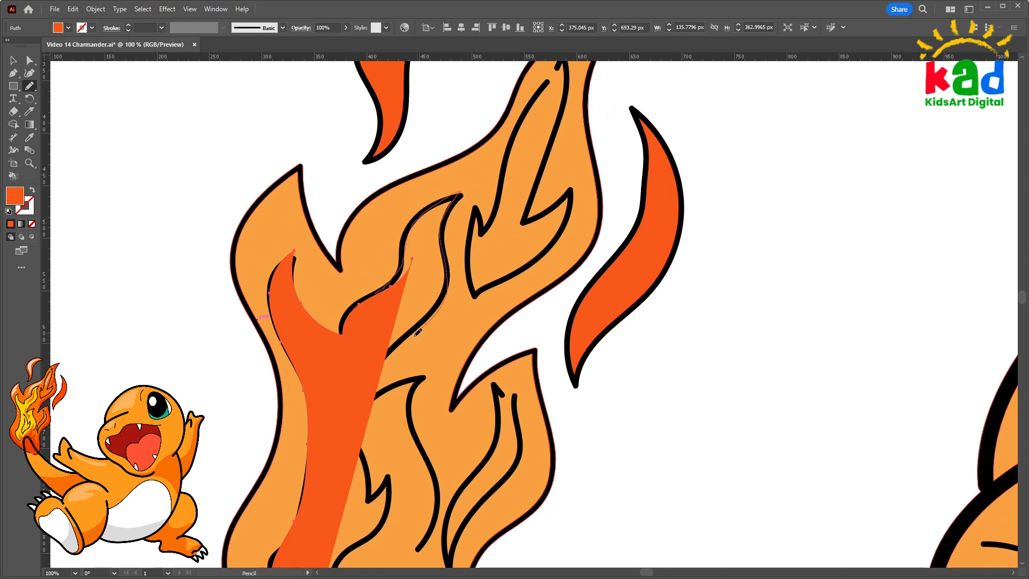
key("shift+x")
left_click_drag(415, 330, 520, 198)
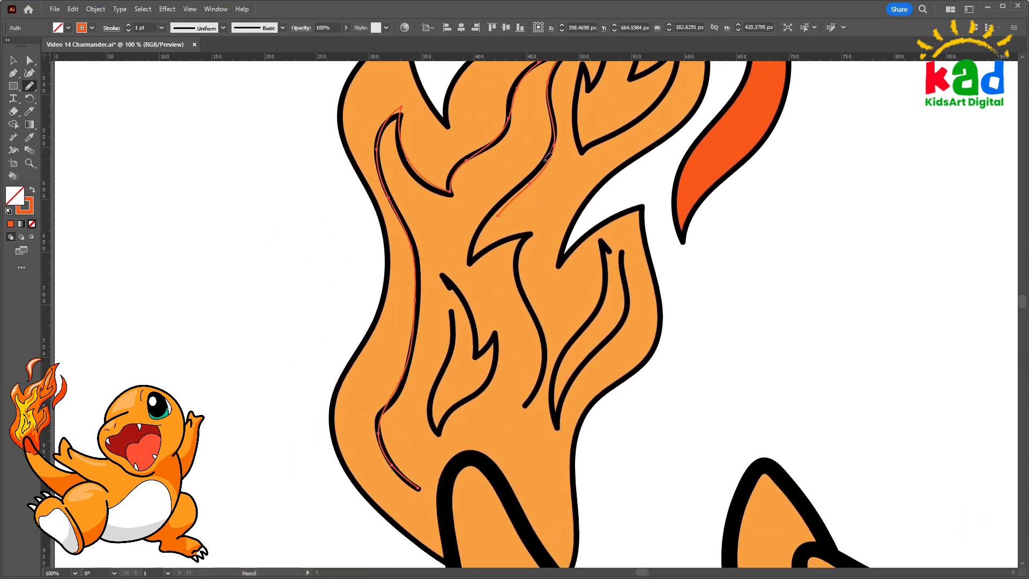
left_click_drag(475, 253, 527, 229)
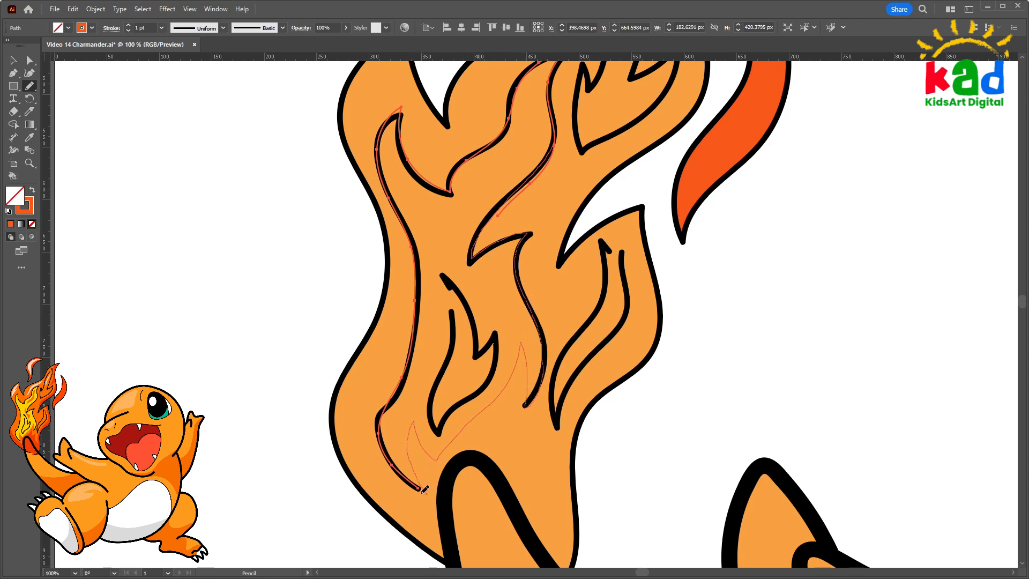
left_click_drag(425, 489, 427, 492)
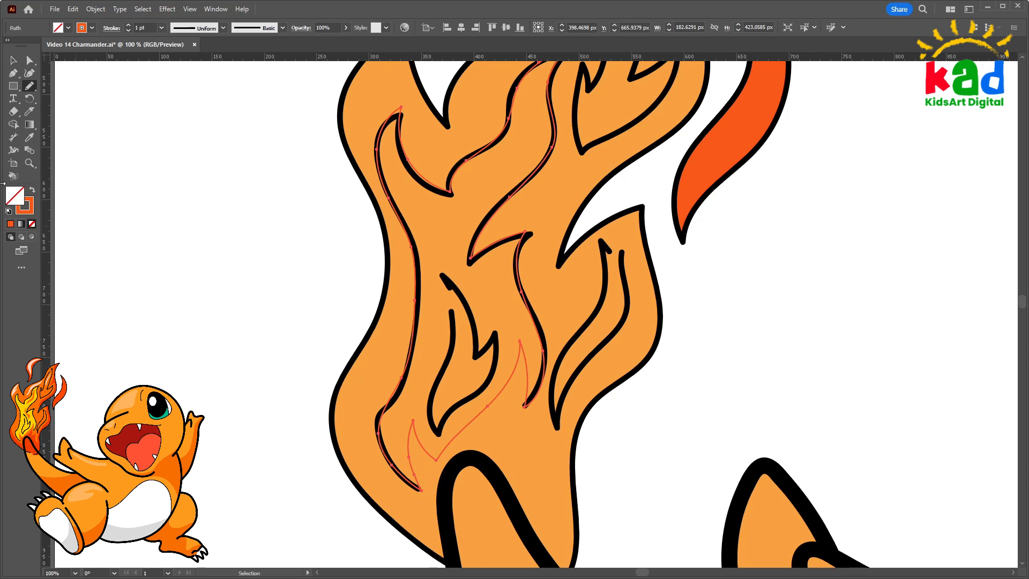
Give the traced inner flame shape a golden yellow fill without a stroke, and inspect its edges up close
key("shift+x")
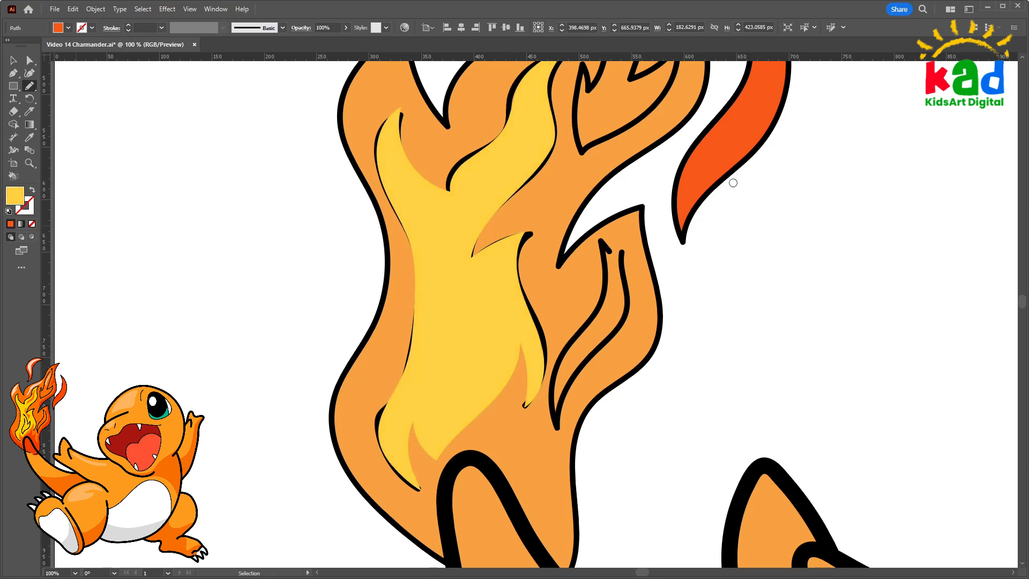
left_click(874, 190)
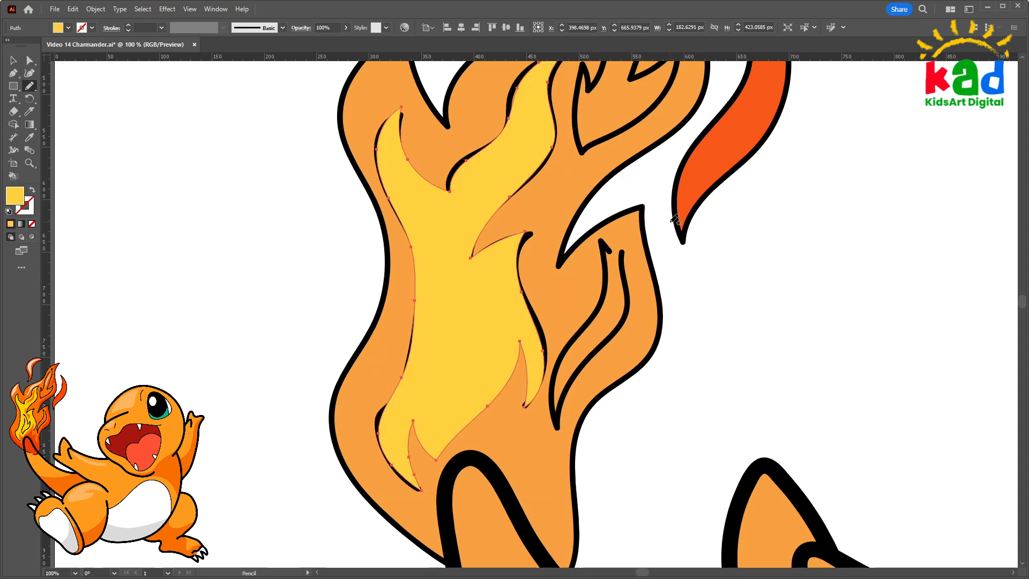
key("ctrl+plus")
key("ctrl+plus")
key("ctrl+plus")
key("ctrl+plus")
key("ctrl+plus")
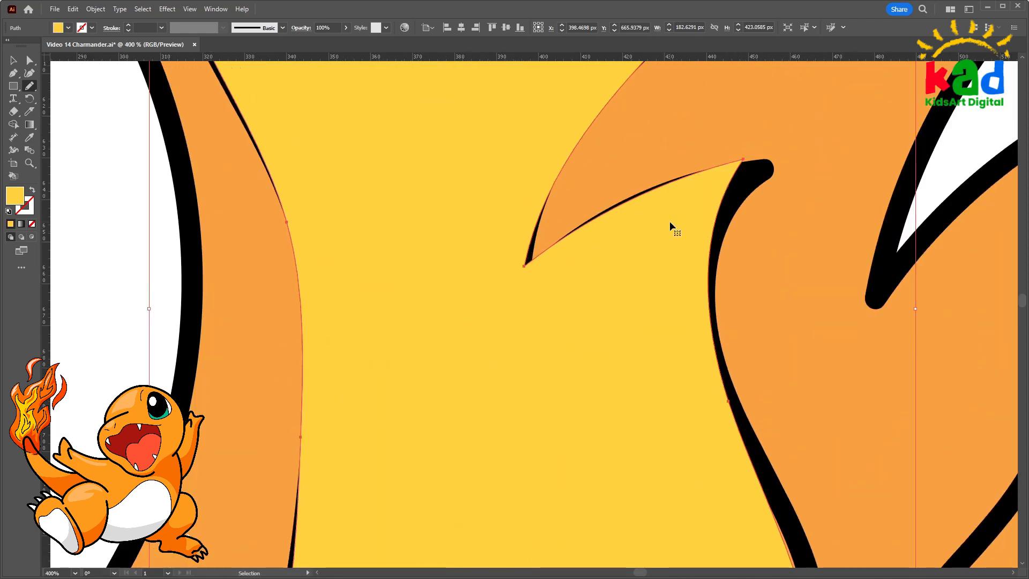
key("ctrl+minus")
key("ctrl+minus")
key("ctrl+minus")
key("ctrl+minus")
key("ctrl+minus")
key("ctrl+minus")
key("ctrl+minus")
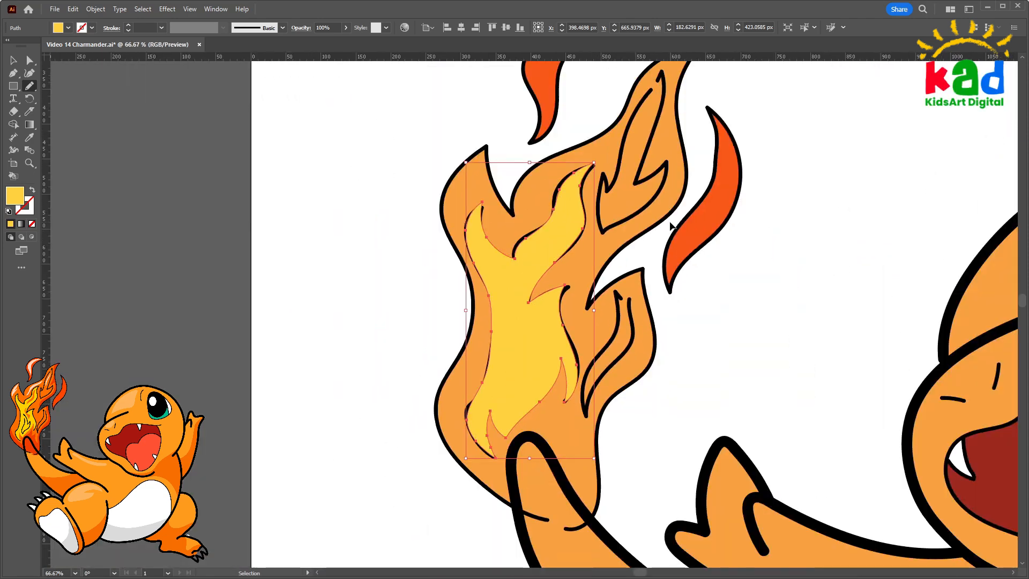
Select all the artwork and hide the selection edges
key("n")
key("v")
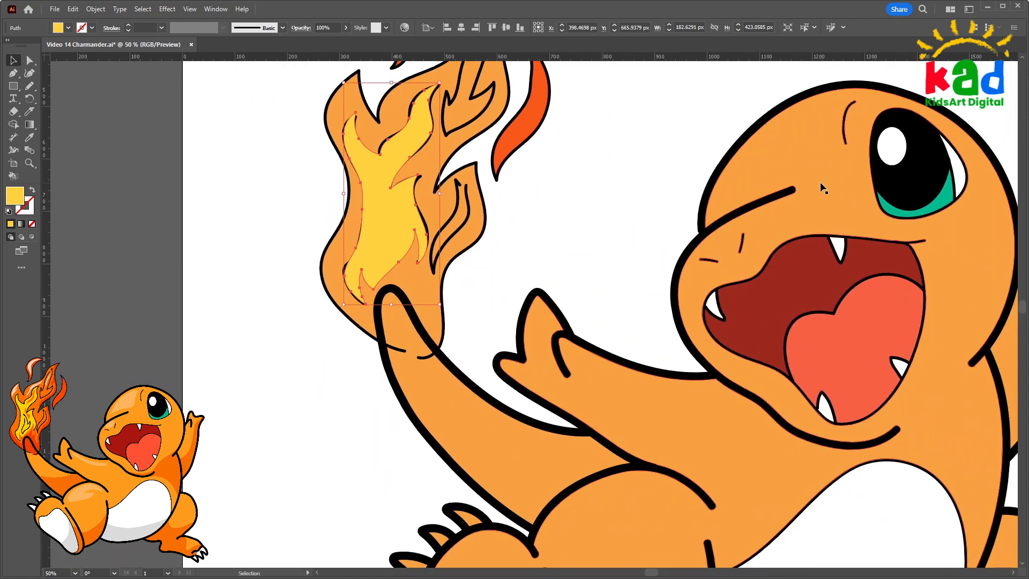
key("ctrl+minus")
left_click_drag(733, 215, 607, 132)
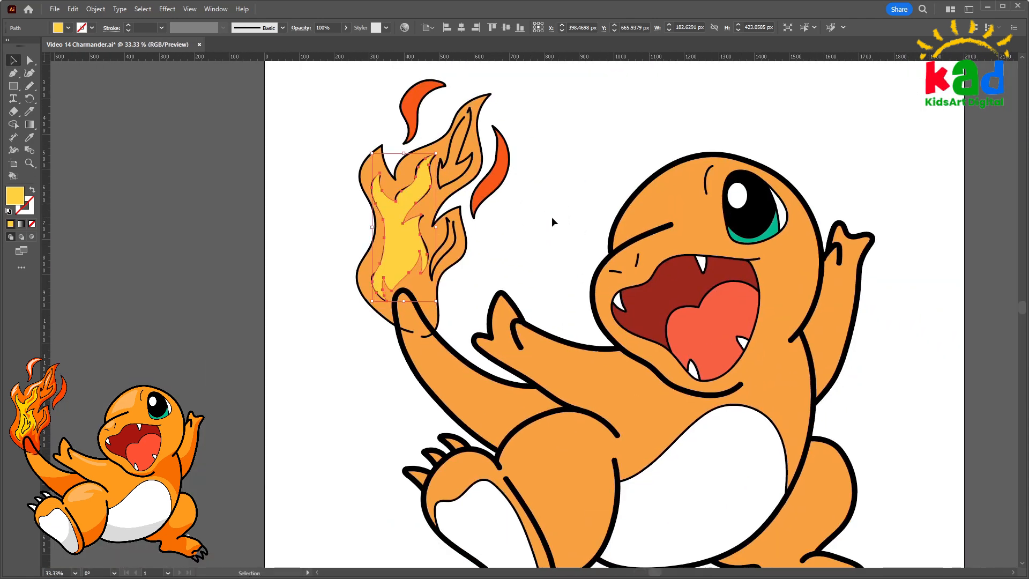
key("ctrl+a")
key("a")
key("ctrl+h")
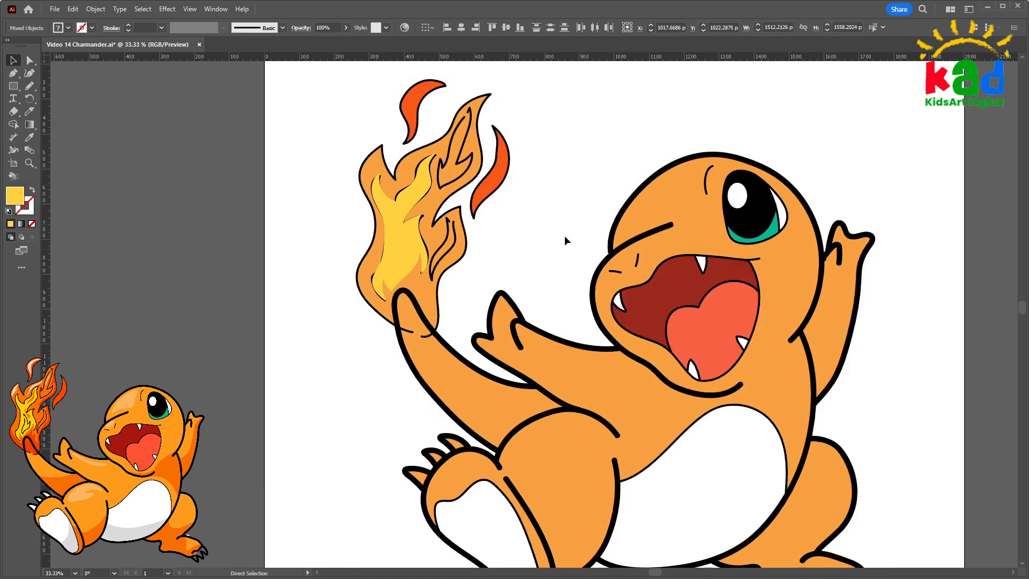
Restack the golden yellow inner flame shape above the orange flame base but beneath the black flame outlines
left_click(447, 267)
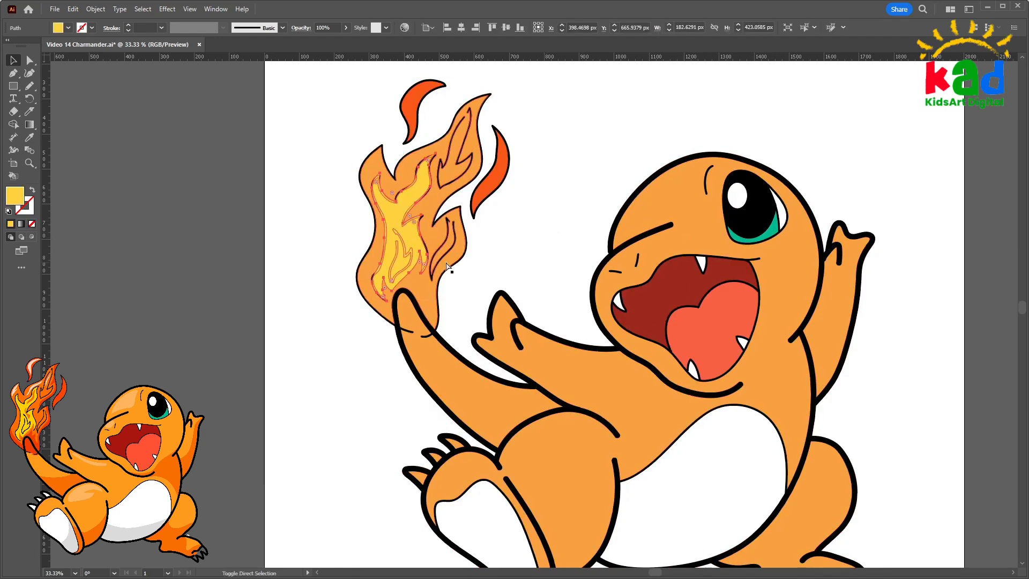
key("ctrl+[")
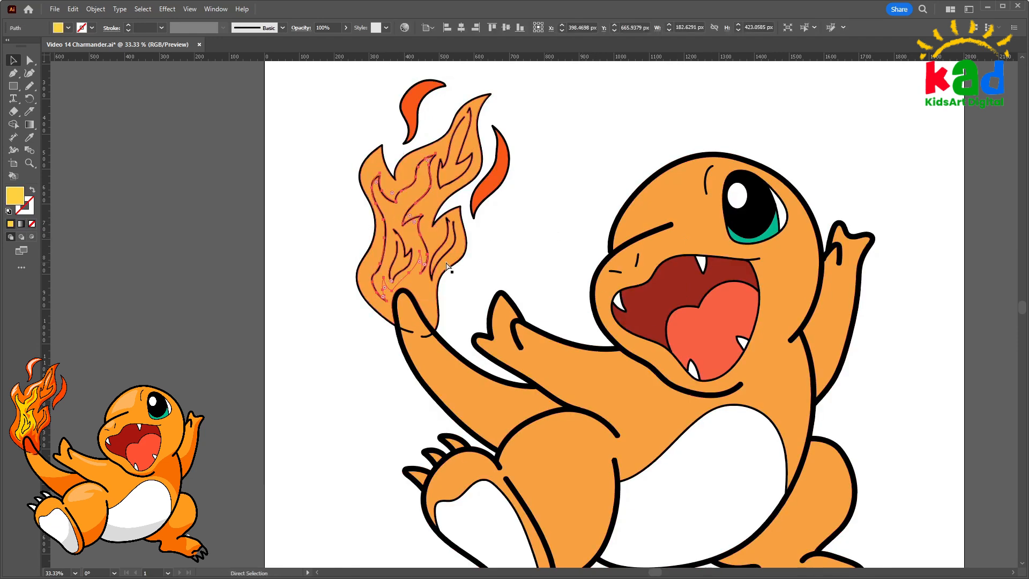
key("ctrl+]")
key("v")
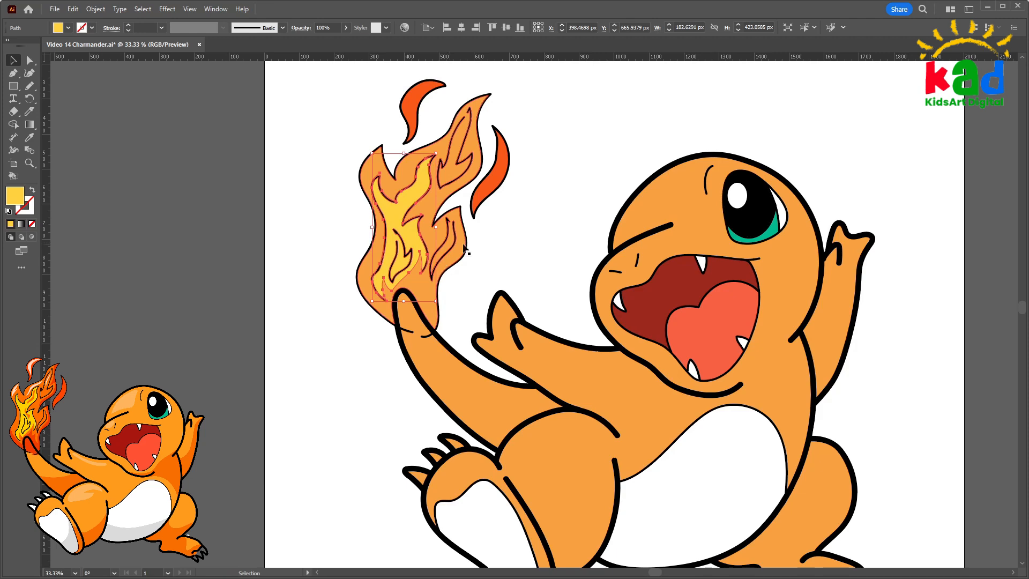
left_click(516, 239)
left_click_drag(516, 239, 556, 272)
Recolour the main flame's light orange base to a deeper, more saturated orange and check it against the whole figure
key("a")
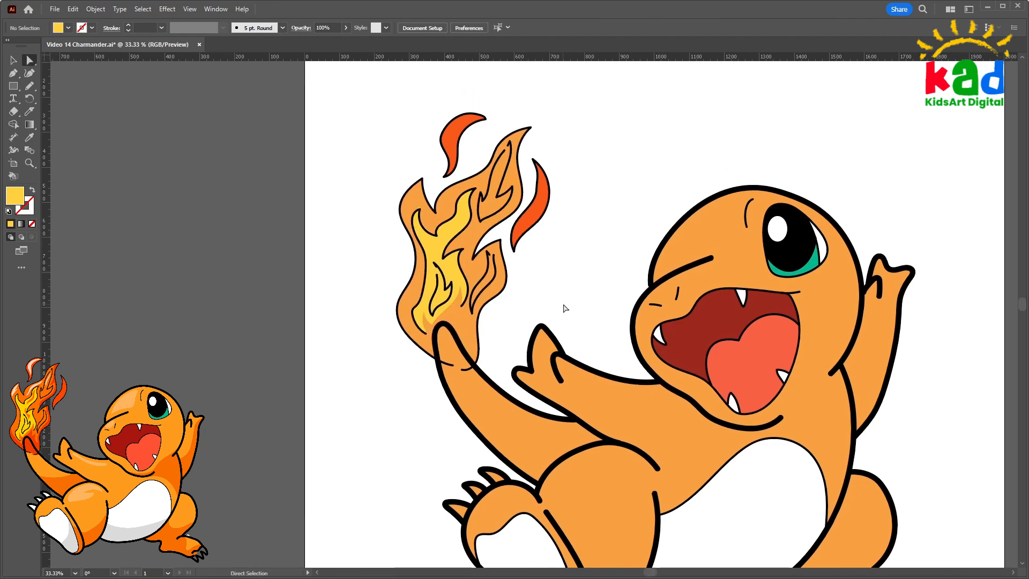
key("ctrl+plus")
key("ctrl+plus")
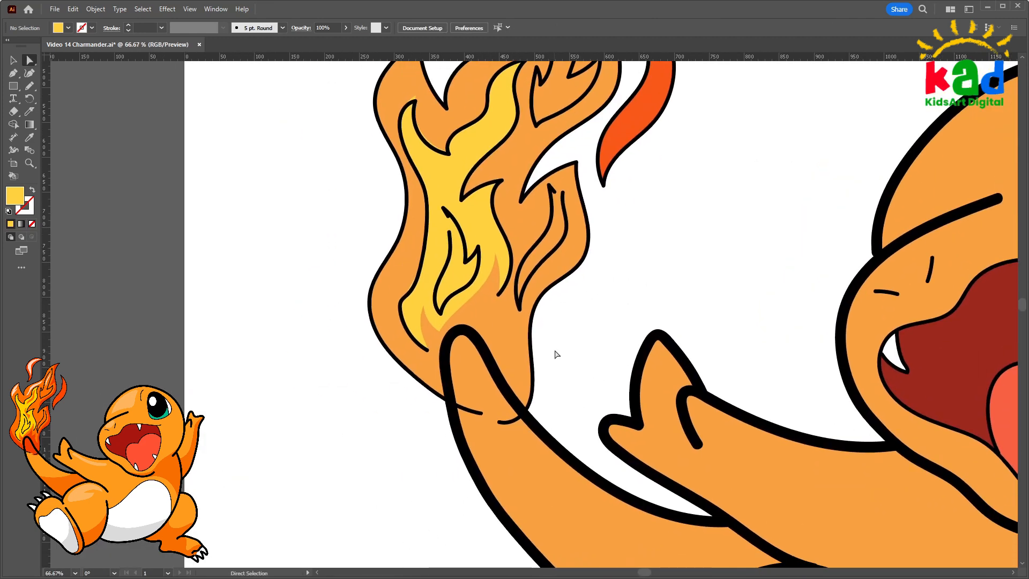
left_click(503, 352)
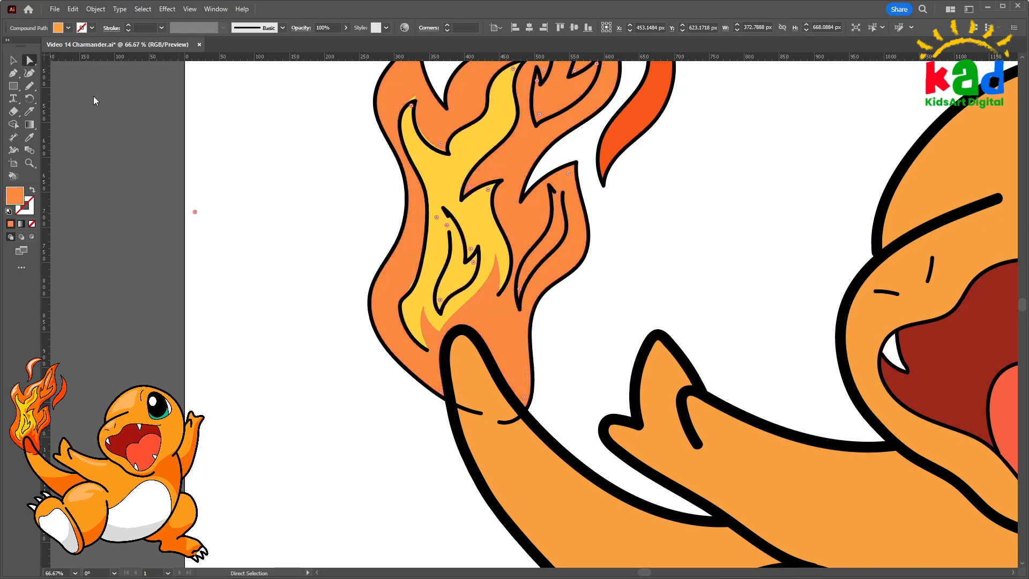
left_click(124, 115)
left_click(131, 110)
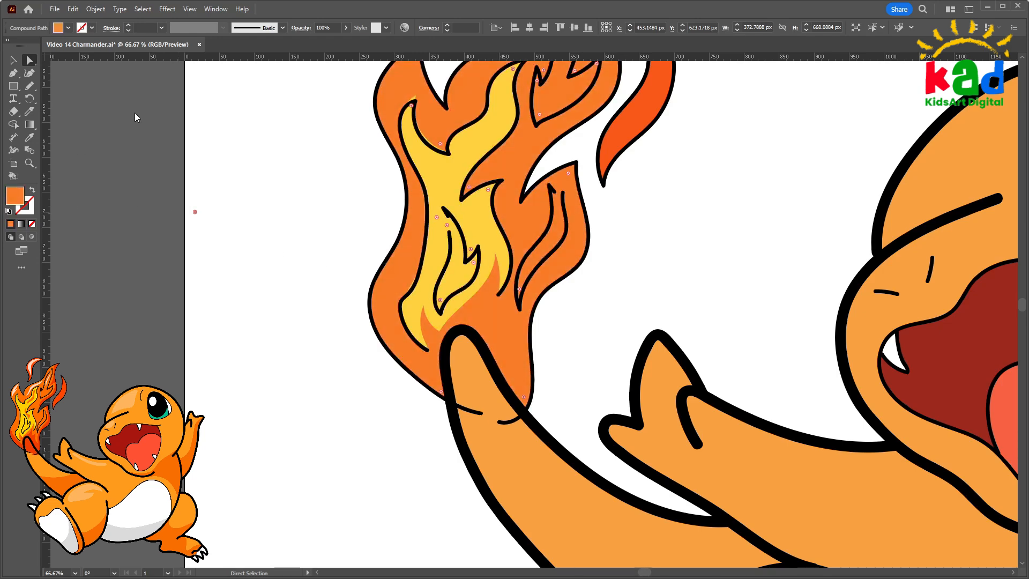
left_click(349, 220)
key("v")
left_click_drag(634, 193, 600, 378)
key("ctrl+minus")
key("ctrl+minus")
key("ctrl+minus")
left_click_drag(377, 232, 360, 173)
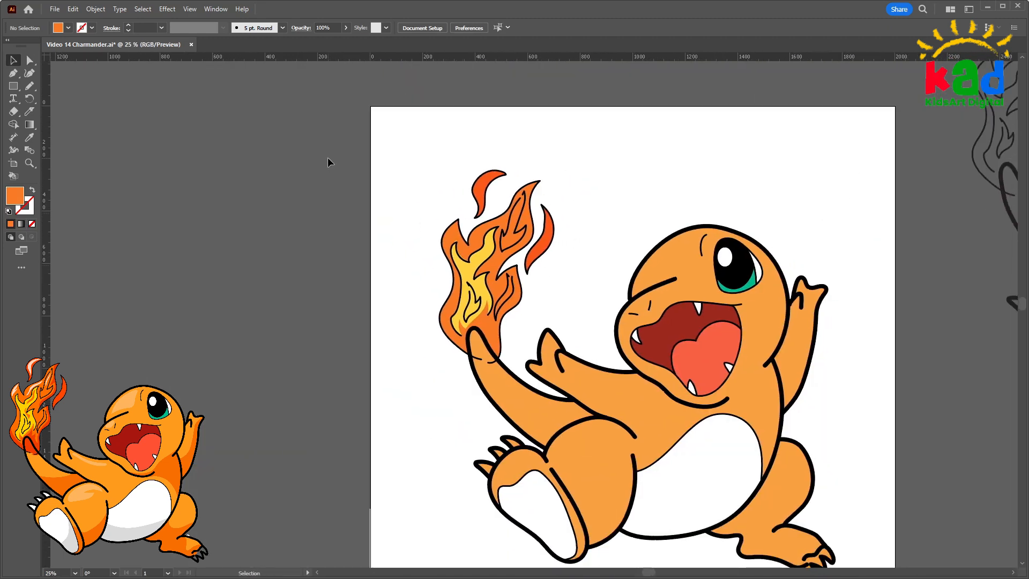
Draw a tapering Pencil highlight about 126 by 114 px above the tallest yellow tongue and fill it pale peach without a stroke
key("ctrl+plus")
key("ctrl+plus")
key("ctrl+plus")
left_click_drag(426, 204, 520, 352)
key("ctrl+plus")
key("ctrl+plus")
left_click_drag(397, 244, 431, 316)
key("n")
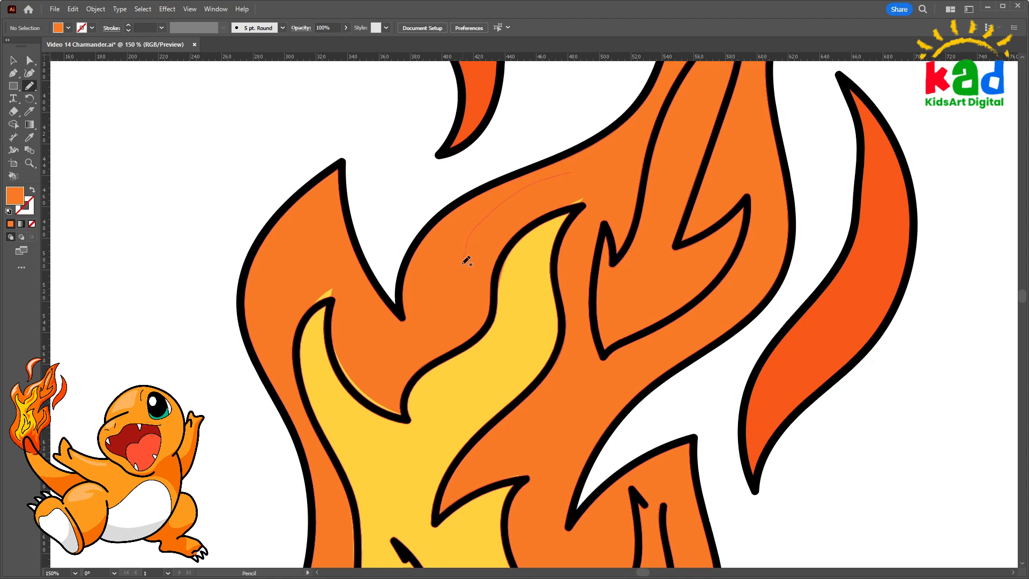
left_click_drag(594, 158, 573, 168)
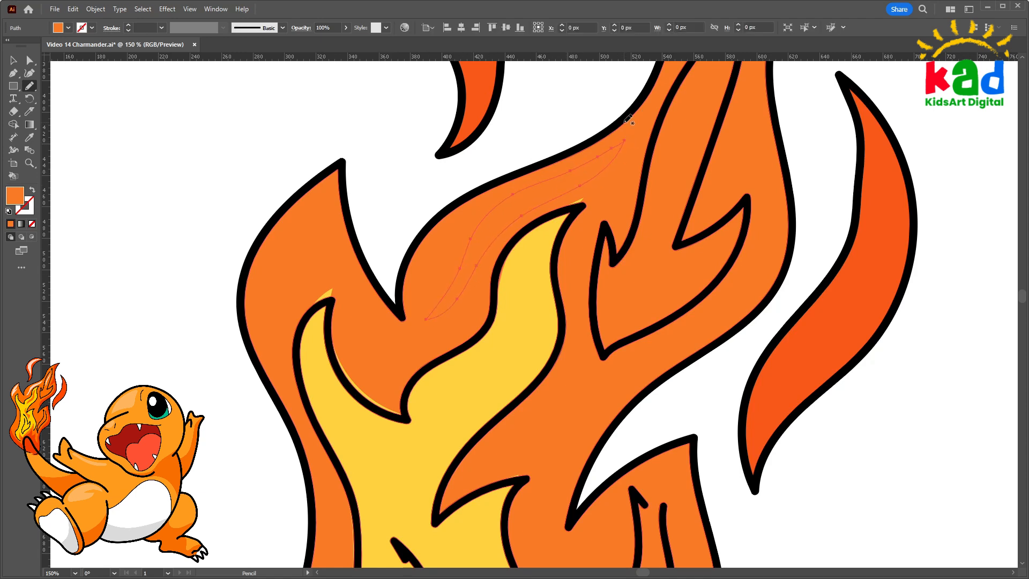
key("i")
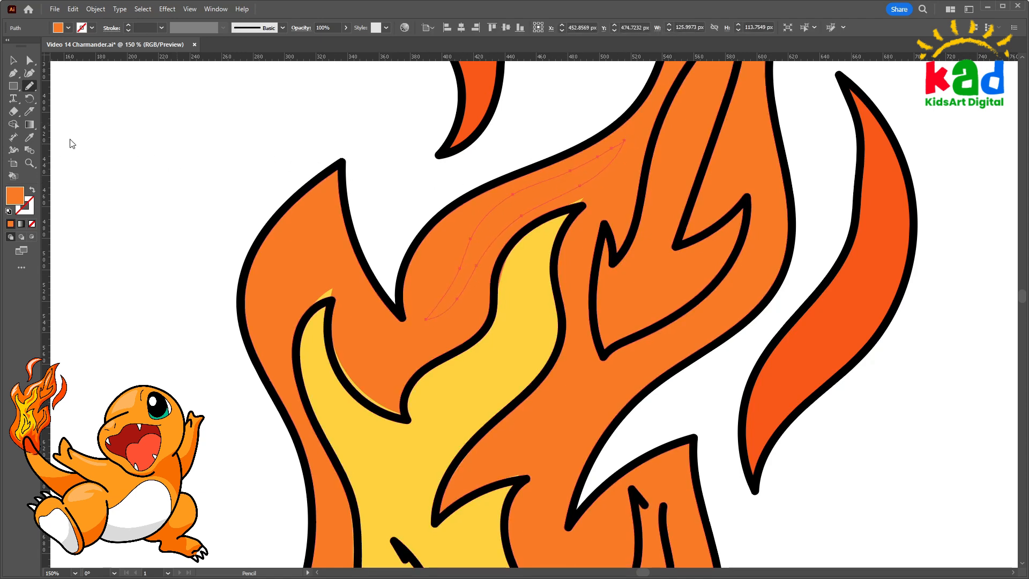
left_click(116, 111)
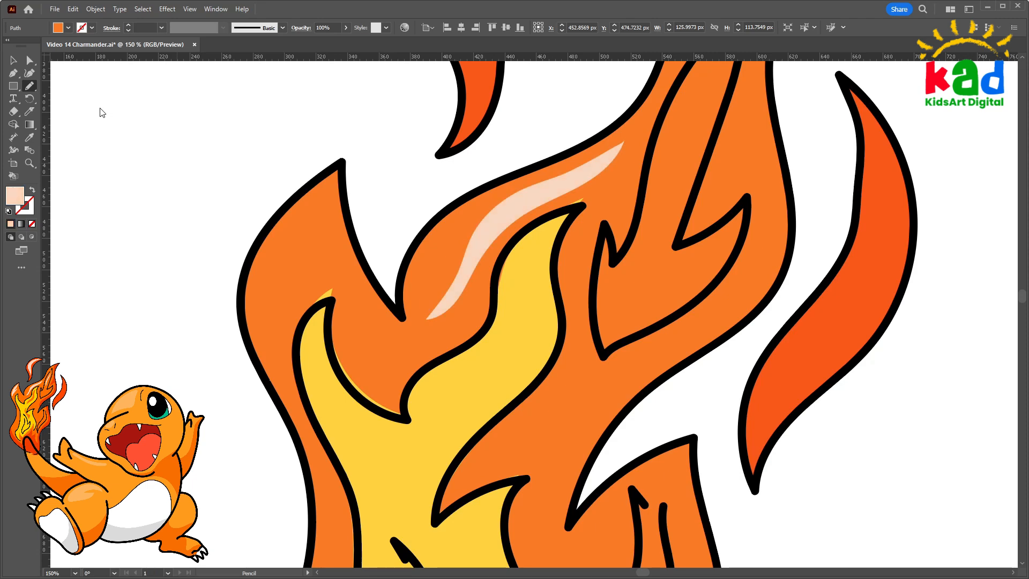
key("v")
left_click(329, 150, "ctrl")
Draw a slim pale peach Pencil highlight, about 36 by 99 px, inside the looped line of the upper flame
left_click_drag(618, 200, 532, 367)
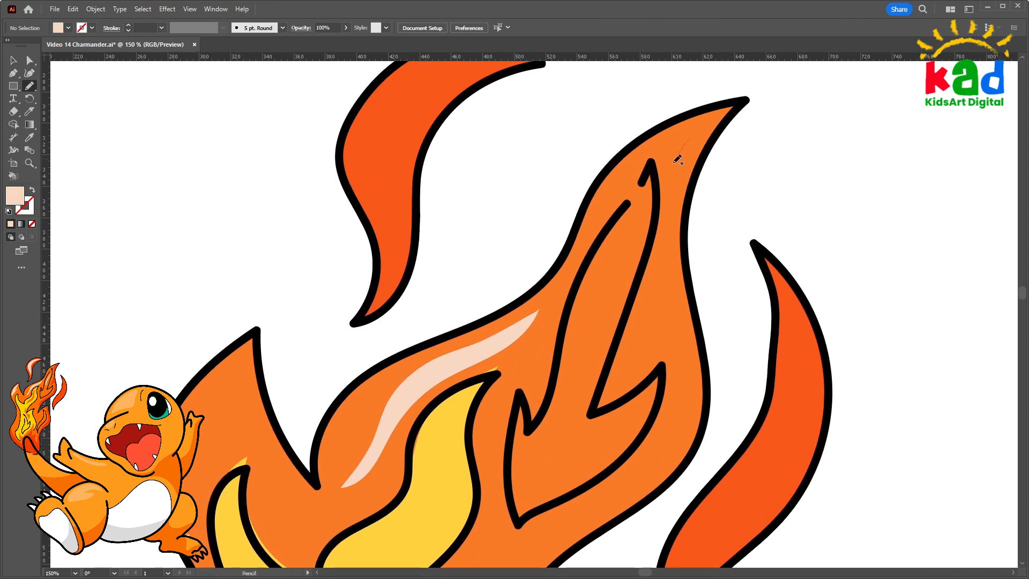
key("ctrl+z")
left_click_drag(669, 205, 670, 147)
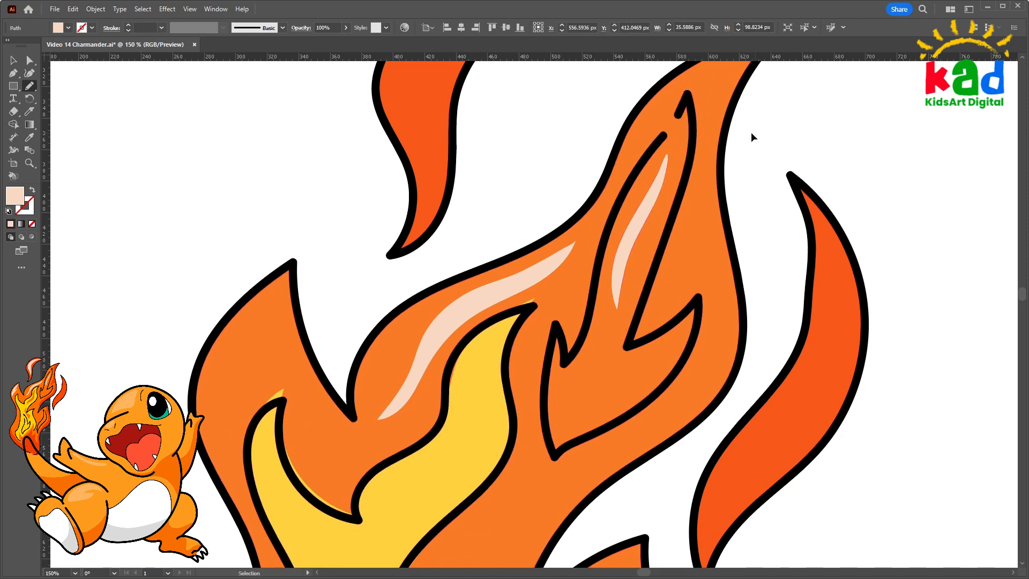
Draw a notched pale peach Pencil highlight, about 49 by 105 px, inside the left-hand flame tip
key("ctrl+minus")
key("ctrl+minus")
key("ctrl+minus")
key("ctrl+plus")
key("ctrl+plus")
left_click_drag(452, 207, 470, 256)
mouse_move(436, 178)
left_mouse_down()
mouse_move(404, 219)
mouse_move(404, 270)
mouse_move(453, 168)
left_mouse_up()
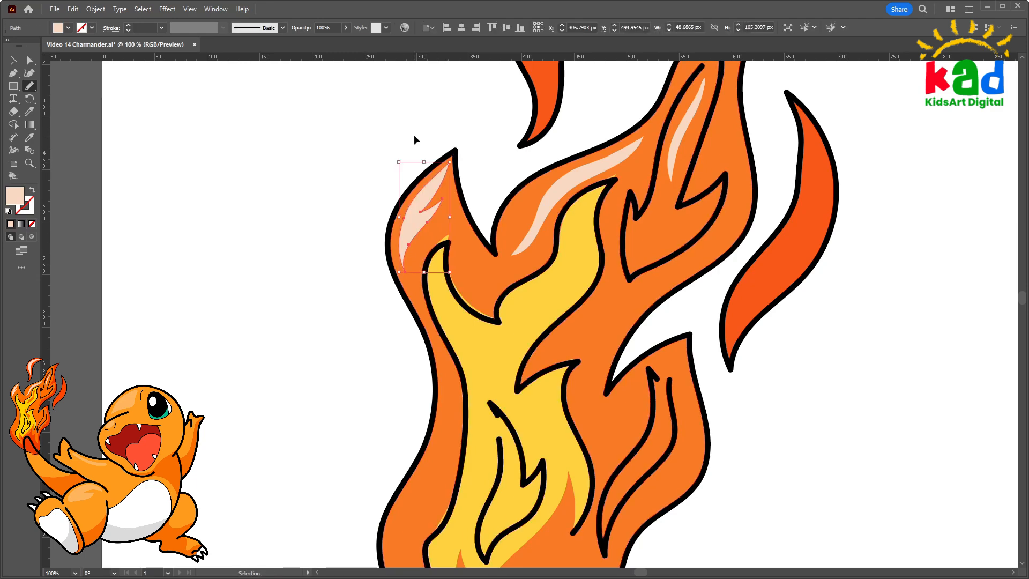
key("ctrl+minus")
key("ctrl+minus")
Draw a curved Pencil shape about 70 by 117 px inside the tallest yellow tongue and fill it with the flame base's orange
key("v")
key("ctrl+plus")
key("ctrl+plus")
key("ctrl+plus")
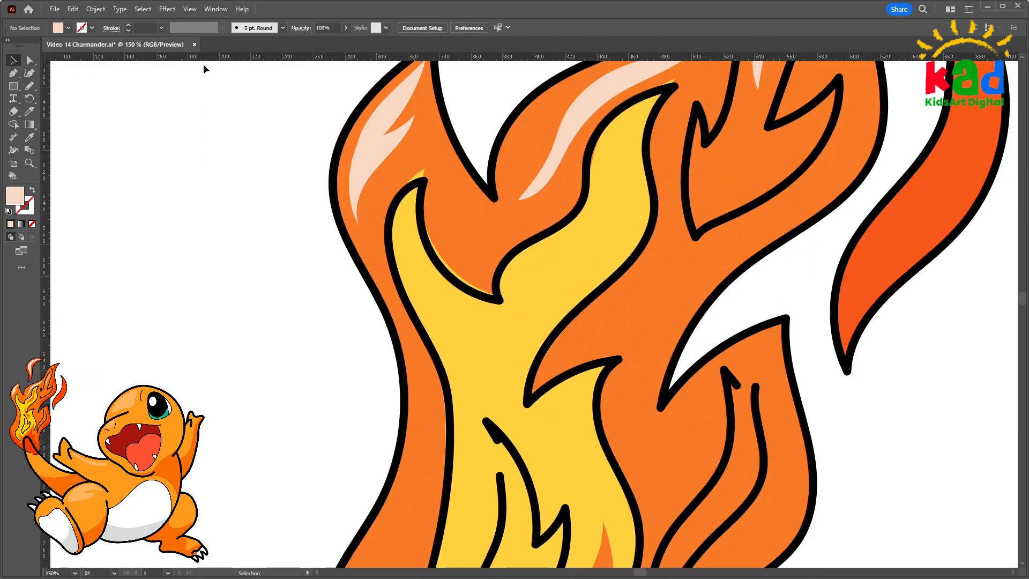
left_click_drag(583, 274, 612, 248)
key("n")
mouse_move(648, 110)
left_mouse_down()
mouse_move(627, 183)
mouse_move(555, 285)
mouse_move(653, 162)
left_mouse_up()
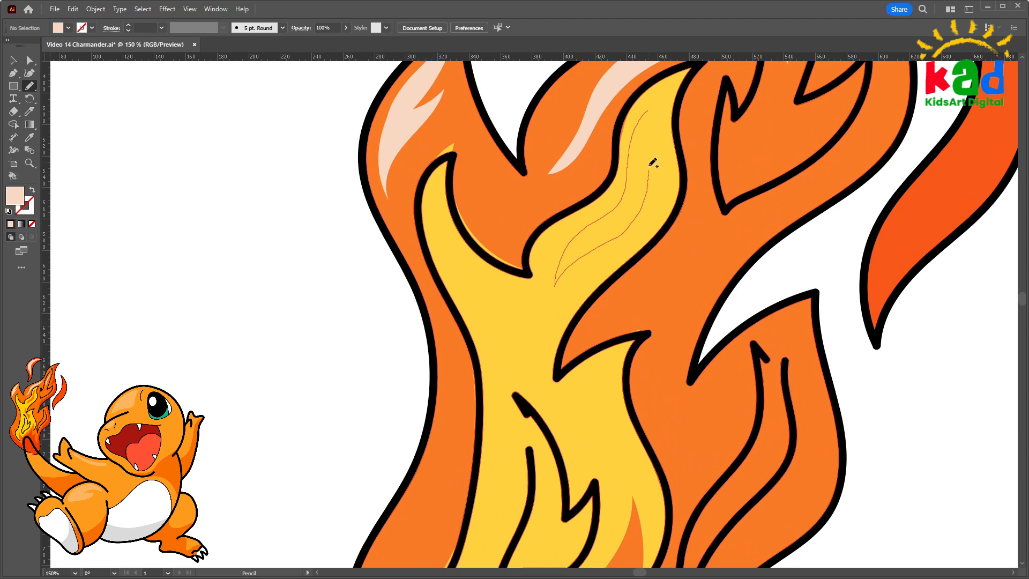
left_click_drag(663, 101, 665, 102)
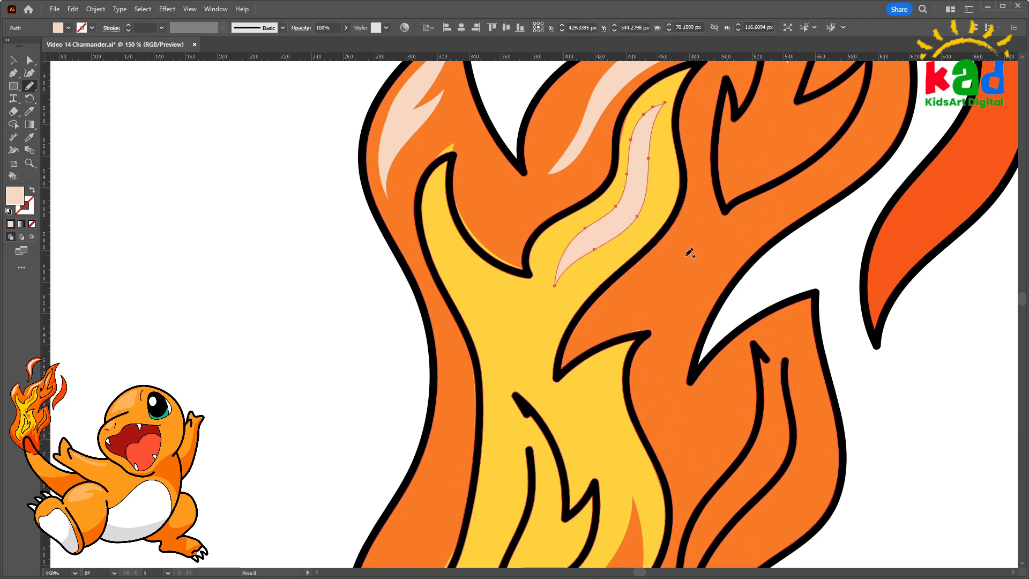
key("i")
left_click(685, 257)
Draw a second orange Pencil shape in the yellow flame's middle, curving down along the upper edge of its inner loop
left_click_drag(600, 266, 633, 219)
key("n")
left_click_drag(583, 325, 490, 198)
mouse_move(478, 155)
left_mouse_down()
mouse_move(478, 205)
mouse_move(513, 262)
left_mouse_up()
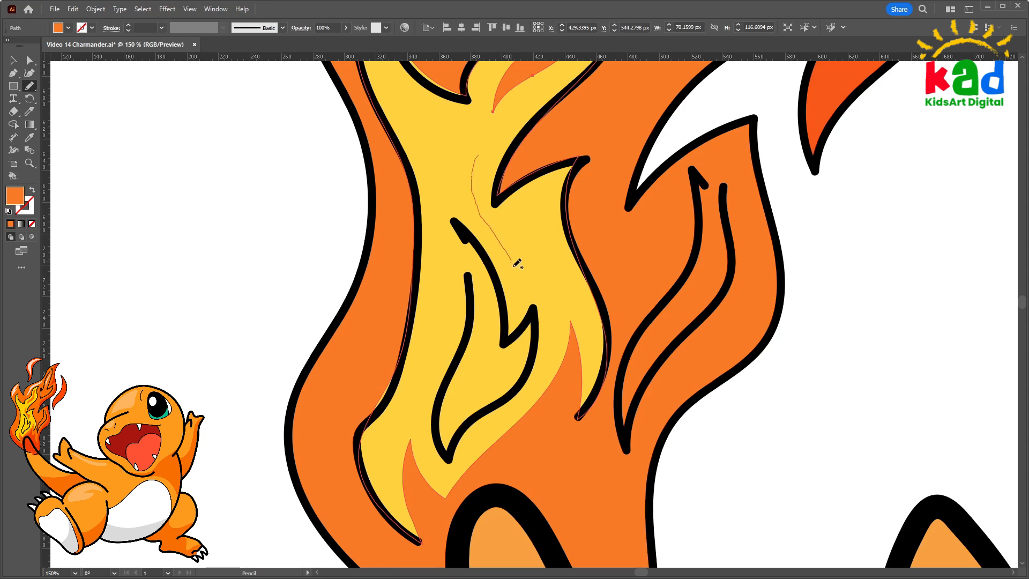
left_click_drag(497, 141, 476, 197)
left_click(275, 209, "ctrl")
key("ctrl+minus")
key("ctrl+minus")
key("ctrl+minus")
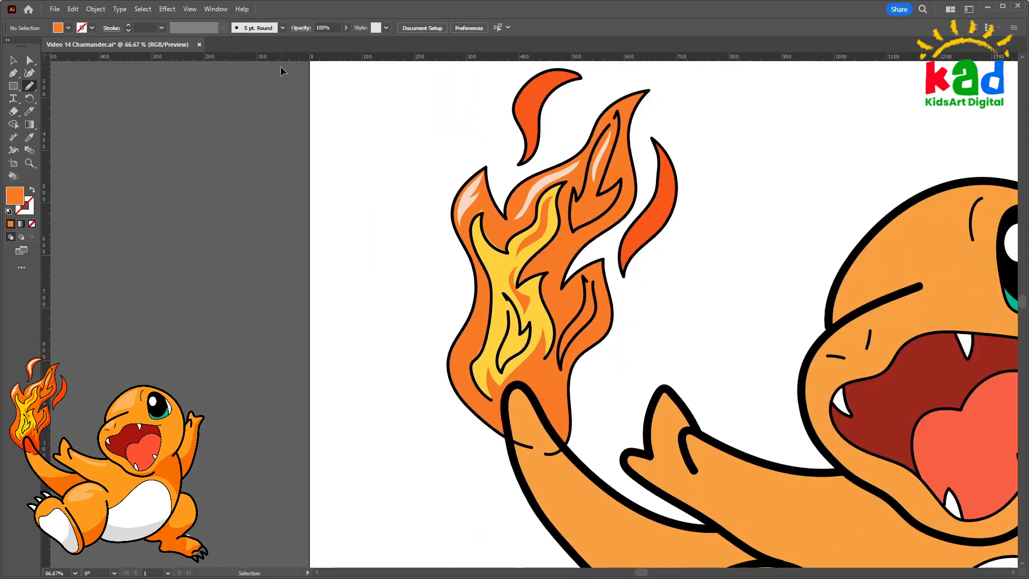
Examine the flame's highlights and orange inner shapes at several zoom levels
key("v")
left_click_drag(665, 311, 673, 298)
key("ctrl+minus")
key("ctrl+minus")
left_click_drag(511, 81, 426, 61)
key("ctrl+plus")
key("ctrl+plus")
left_click_drag(477, 294, 497, 331)
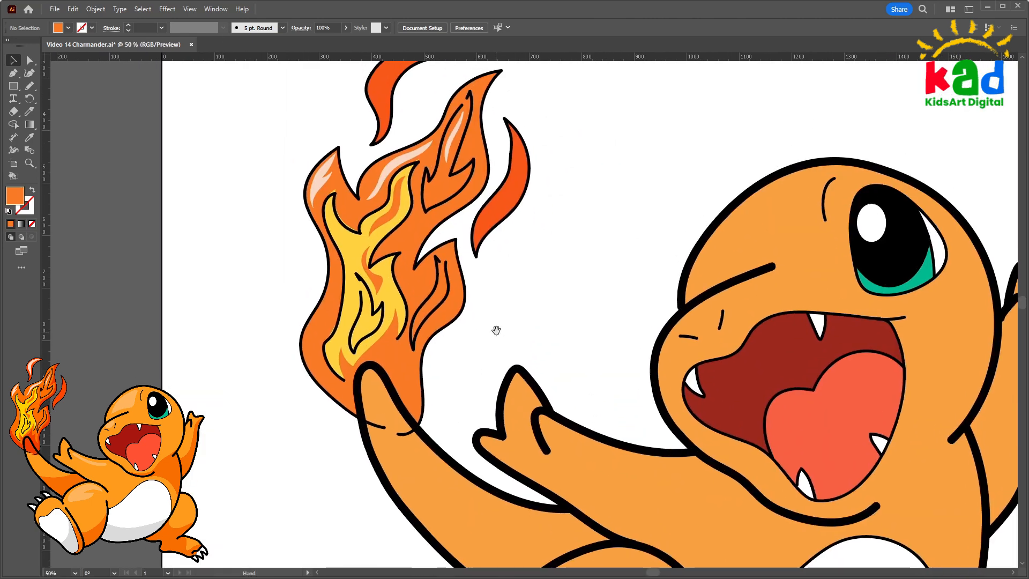
left_click_drag(485, 291, 527, 312)
key("ctrl+plus")
key("ctrl+plus")
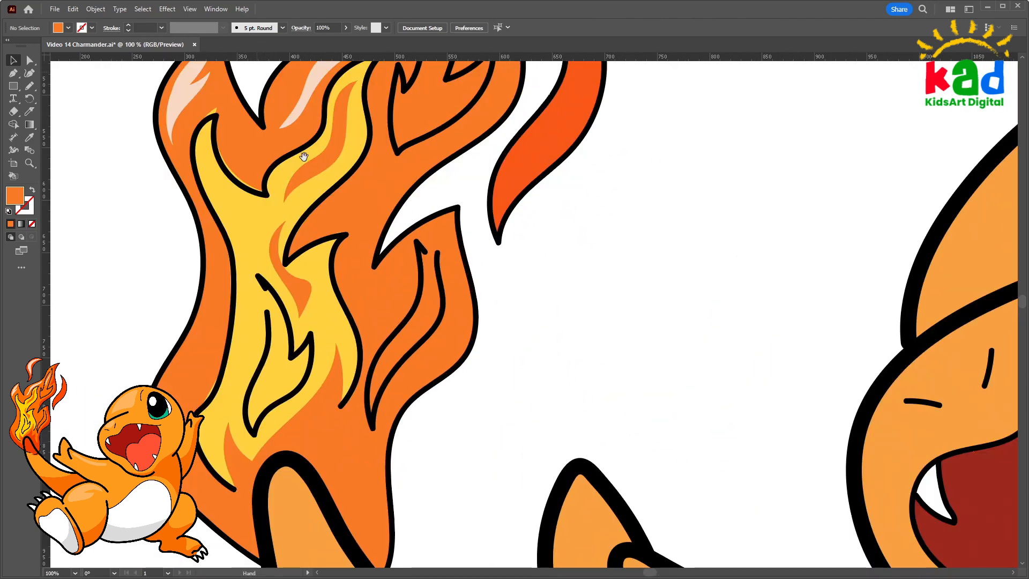
left_click_drag(397, 248, 576, 248)
left_click_drag(520, 294, 534, 298)
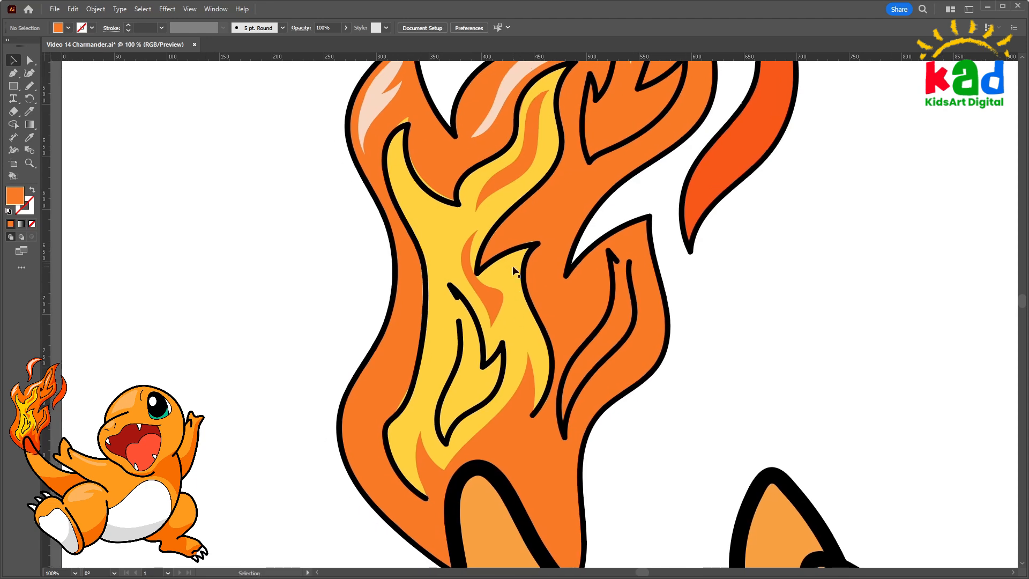
Cut the orange flame base with the Knife along the upper flame's right side, from the tip to the notch between tongues
key("n")
left_click_drag(546, 259, 537, 306)
left_click(555, 264, "ctrl")
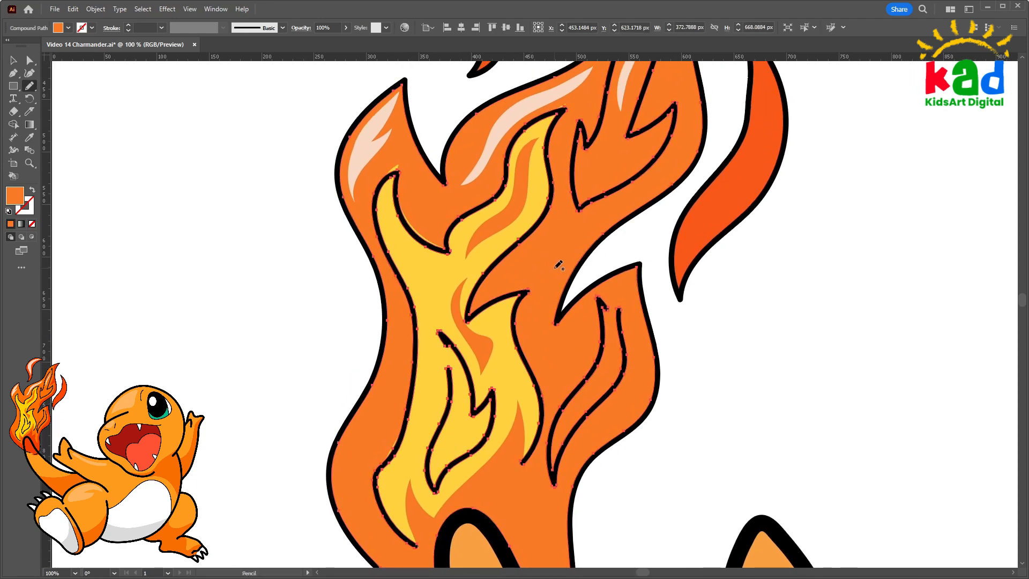
mouse_move(598, 362)
left_mouse_down()
mouse_move(620, 166)
mouse_move(395, 317)
left_mouse_up()
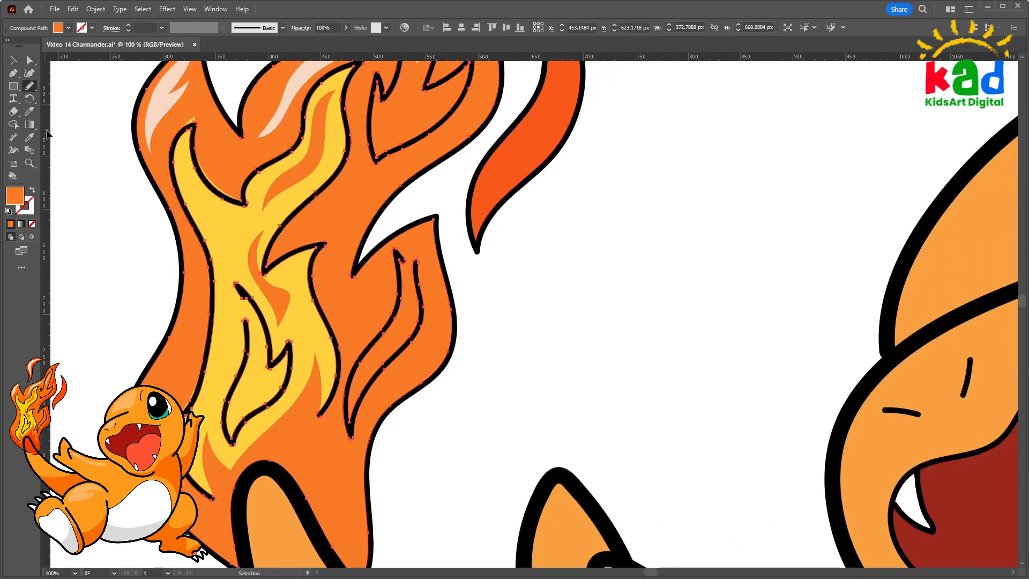
key("k")
mouse_move(496, 365)
left_mouse_down()
mouse_move(540, 379)
mouse_move(616, 509)
left_mouse_up()
left_click_drag(604, 150, 622, 206)
key("ctrl+minus")
left_click_drag(668, 175, 617, 213)
left_click_drag(599, 111, 593, 118)
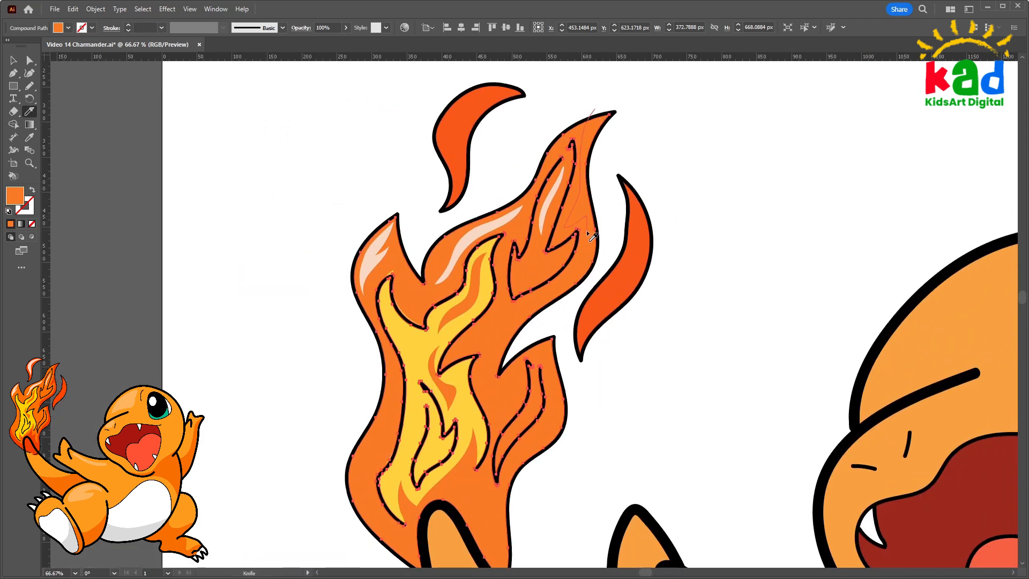
left_click_drag(516, 314, 513, 353)
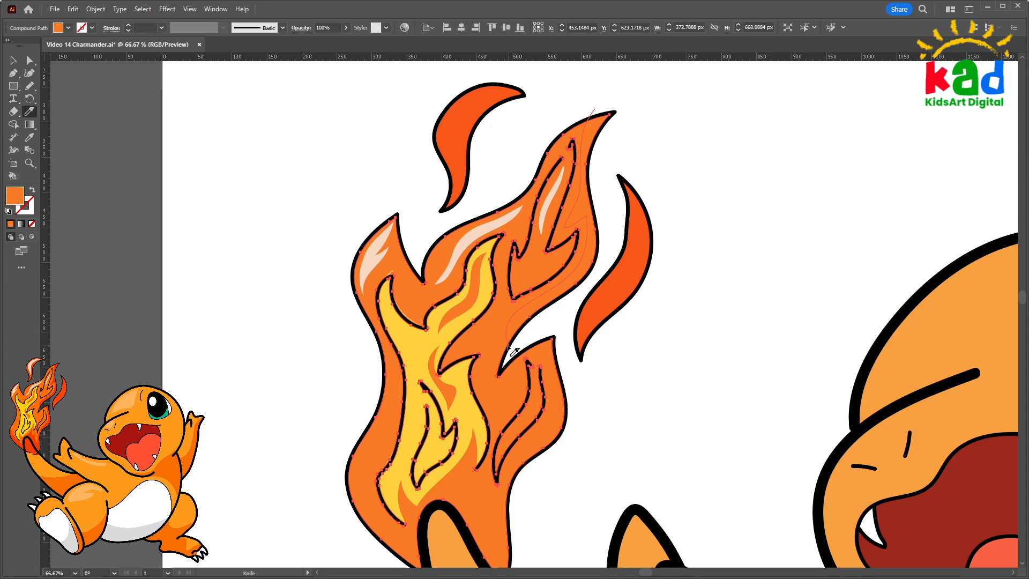
left_click(593, 367, "ctrl")
Fill the piece cut from the upper flame's right side with a dark burnt orange as shading
key("a")
left_click(554, 298)
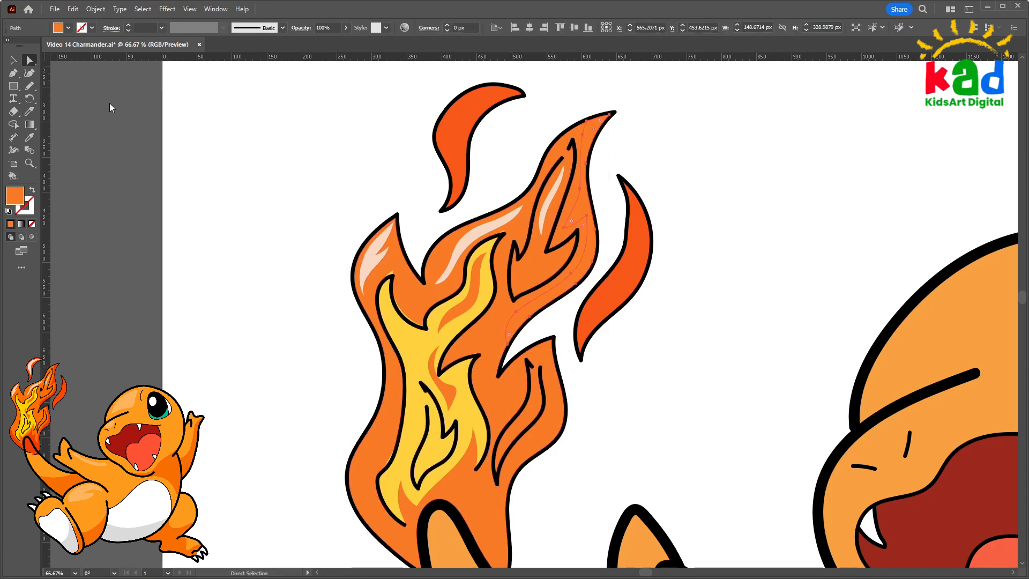
key("ctrl+shift+z")
key("ctrl+z")
key("ctrl+shift+z")
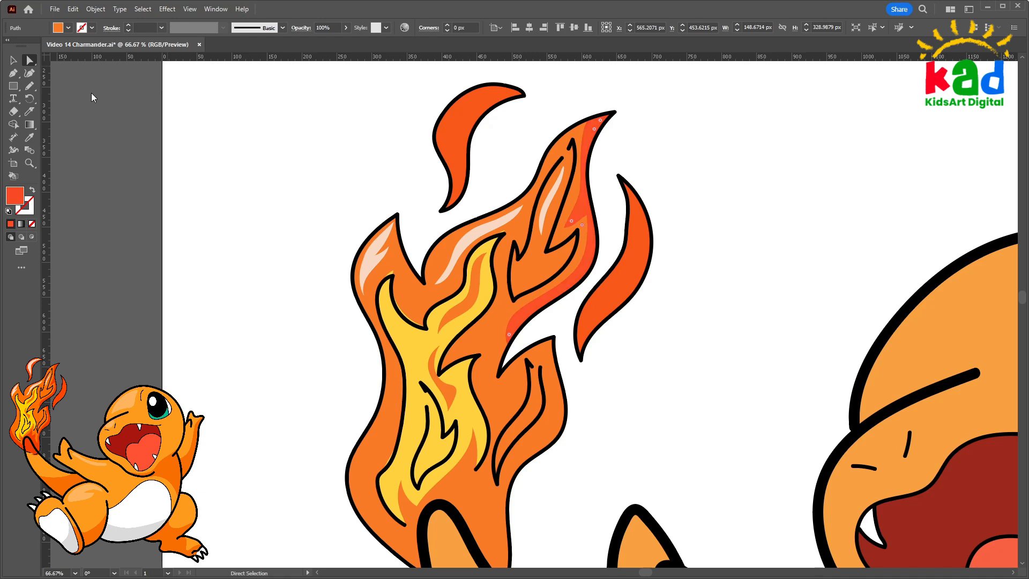
key("i")
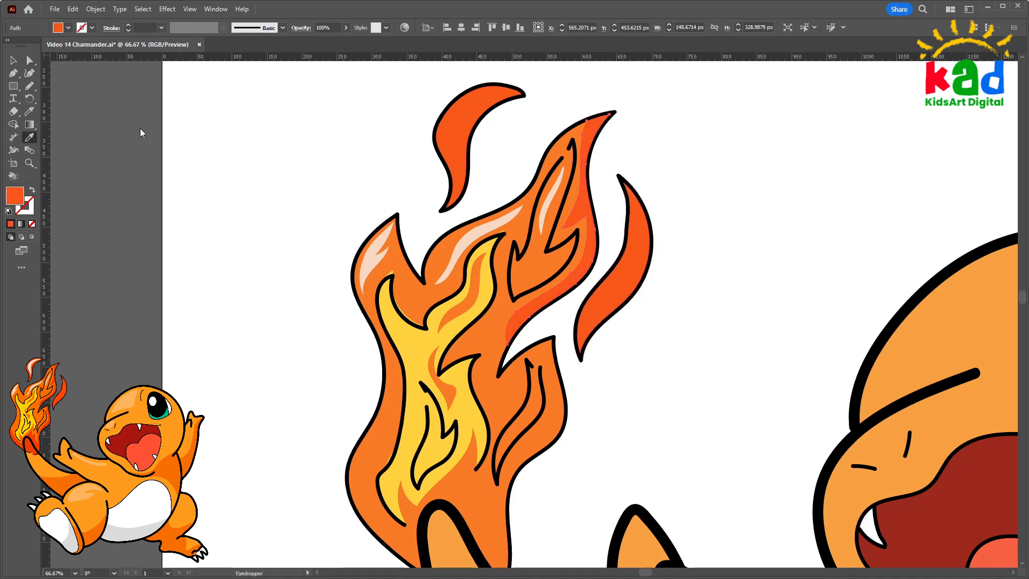
left_click_drag(140, 129, 135, 127)
left_click(354, 198, "ctrl")
Cut the orange flame base with the Knife in a jagged line from its lower left edge to the lower right tongue's tip
left_click_drag(439, 316, 420, 218)
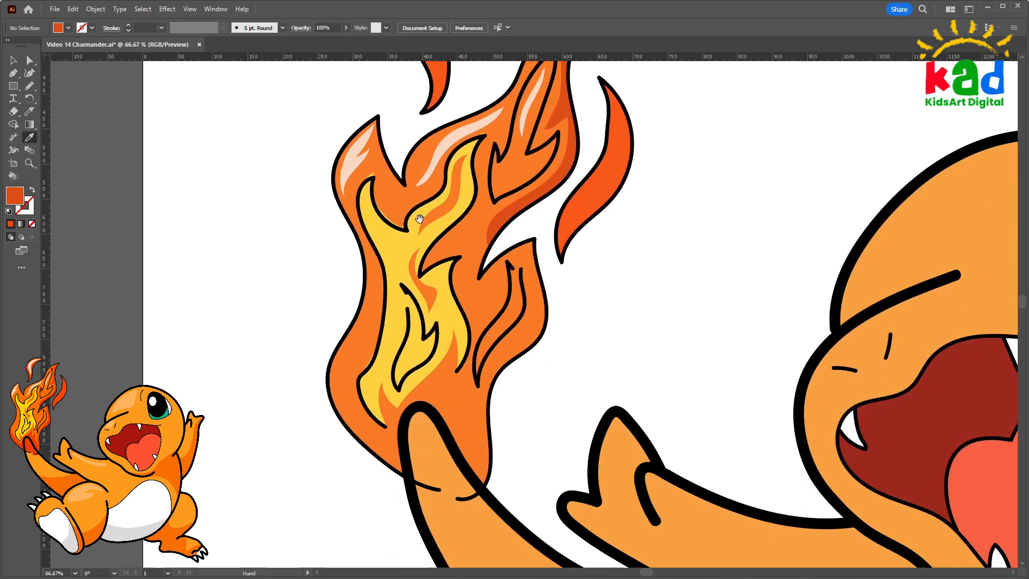
left_click(379, 344, "ctrl")
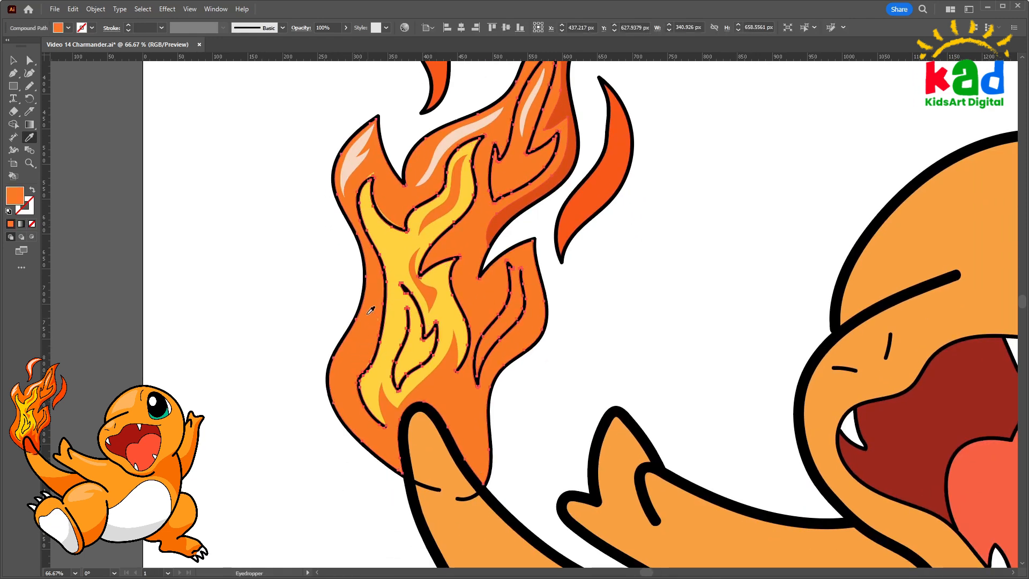
key("k")
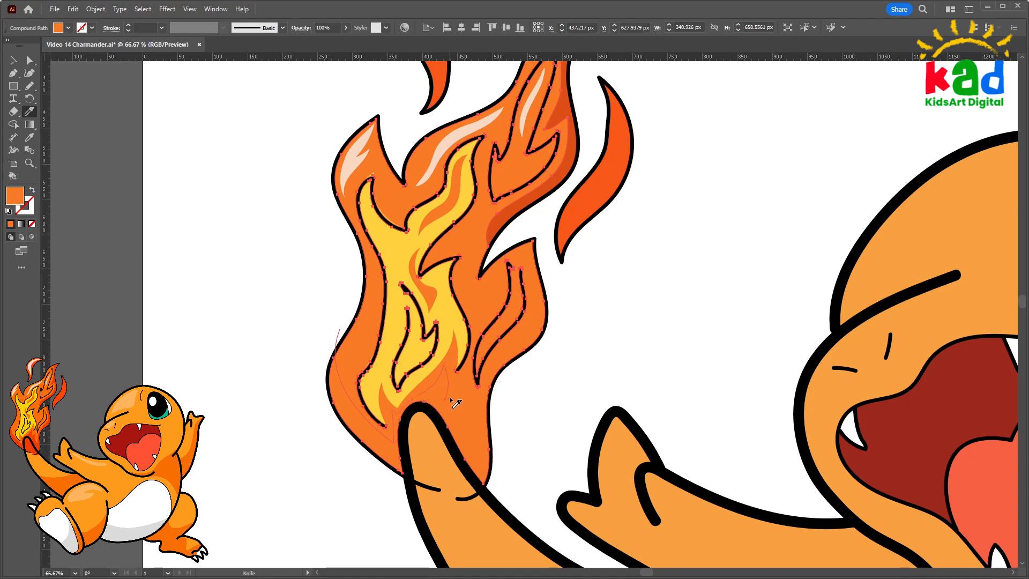
left_click_drag(451, 400, 467, 394)
left_click_drag(529, 225, 530, 224)
Fill the jagged piece cut from the flame's lower base and right tongue with the dark burnt orange of the existing shading
key("a")
left_click(593, 324)
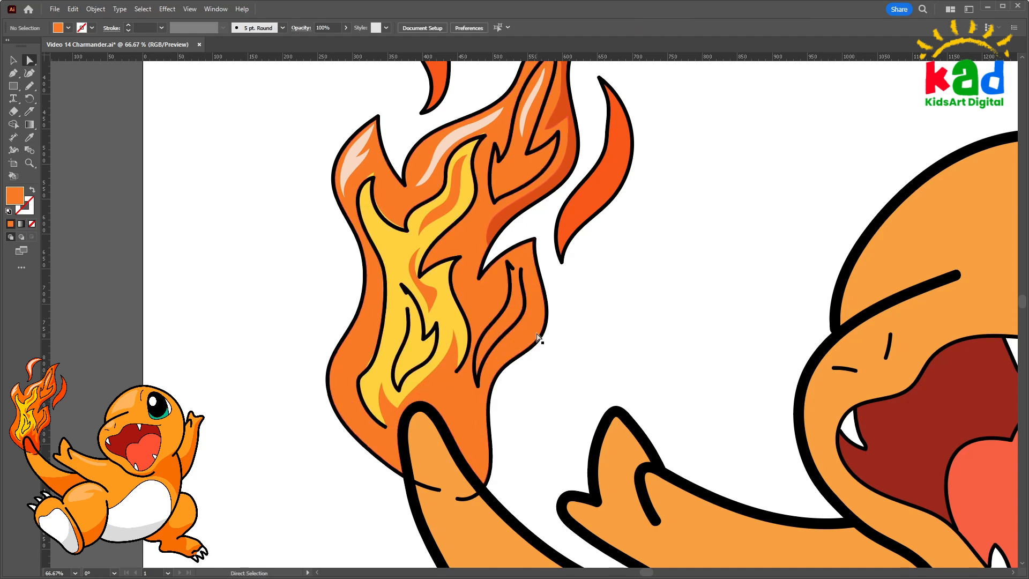
left_click(539, 339)
key("i")
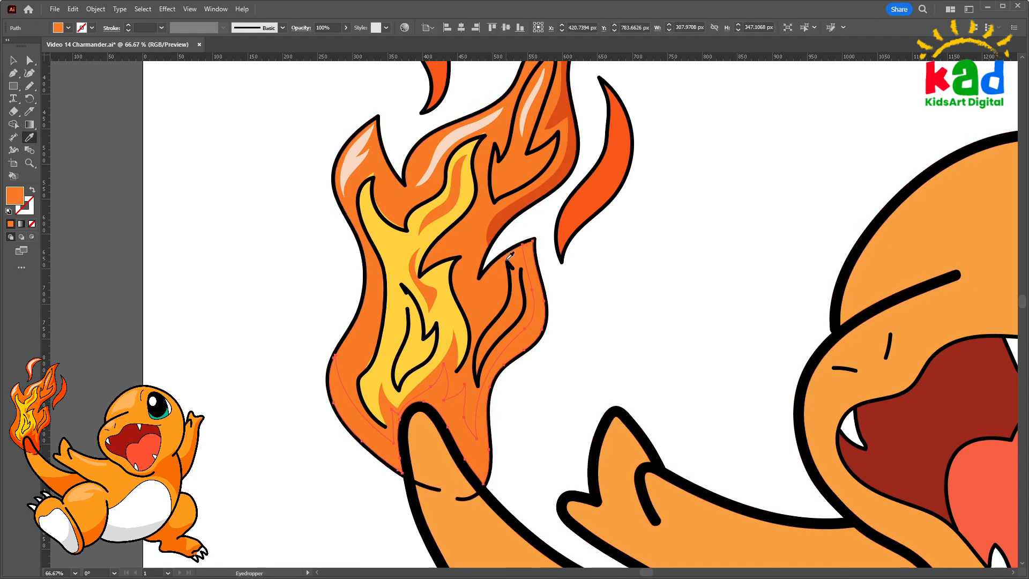
left_click(500, 223)
left_click(596, 293, "ctrl")
Cut the orange tail with the Knife just below its tip, where the flame's base outline crosses it
key("v")
key("ctrl+minus")
key("ctrl+minus")
left_click_drag(568, 291, 535, 312)
left_click_drag(579, 347, 561, 321)
key("ctrl+plus")
key("ctrl+plus")
key("ctrl+plus")
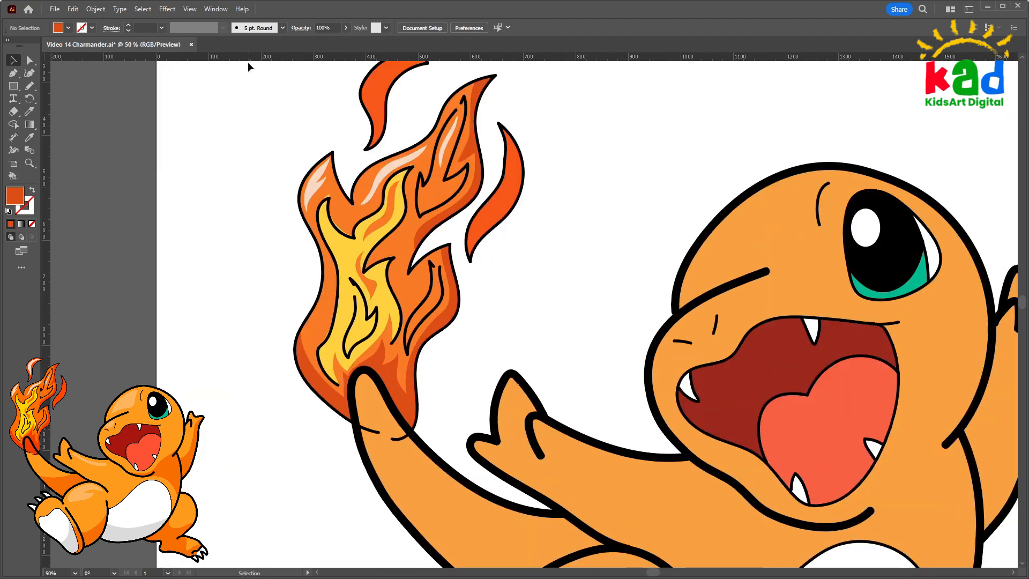
left_click_drag(399, 270, 639, 167)
key("a")
scroll(458, 389, "down", 1)
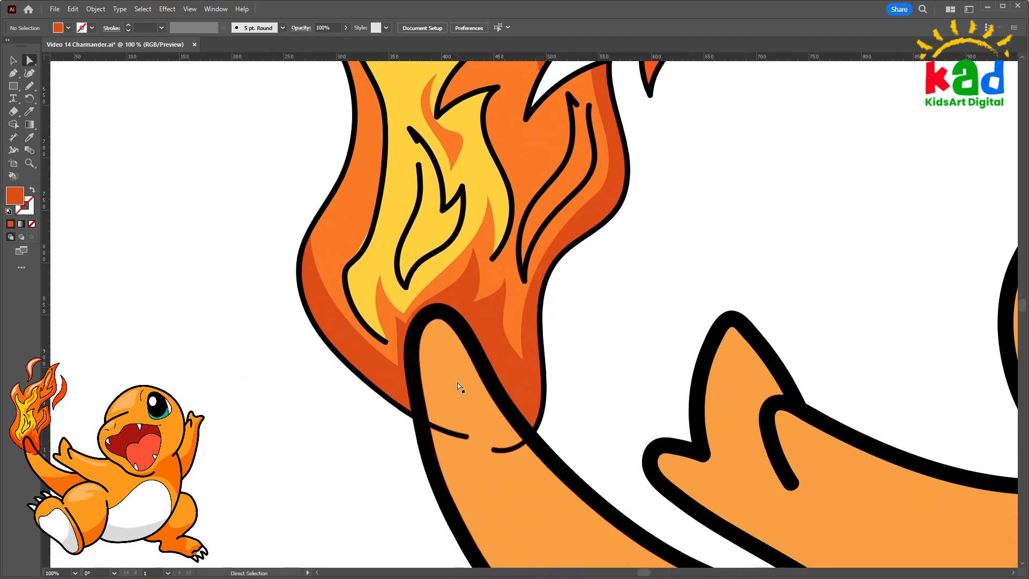
left_click(460, 382)
key("k")
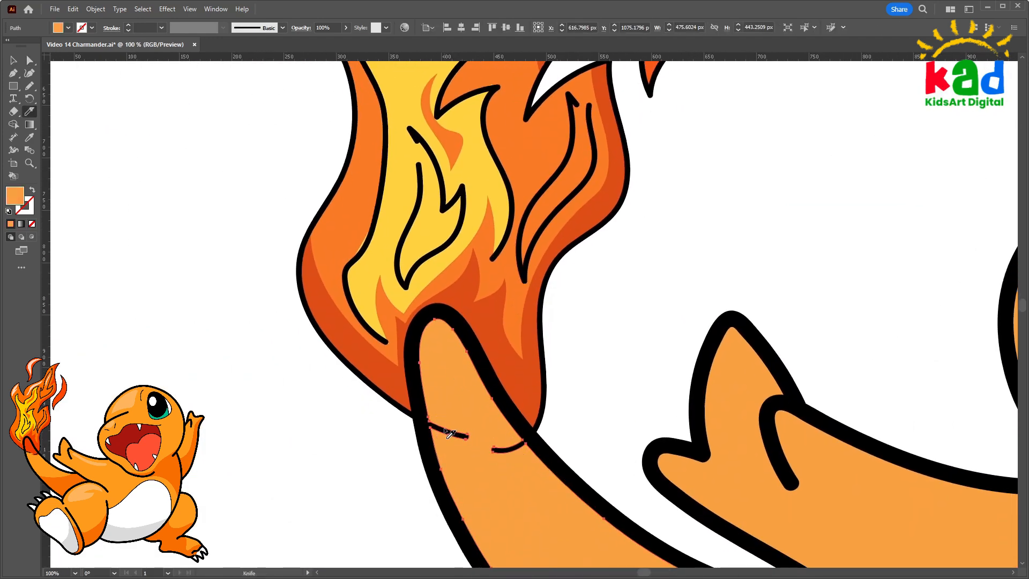
mouse_move(445, 430)
left_mouse_down()
mouse_move(412, 373)
mouse_move(406, 384)
mouse_move(473, 408)
mouse_move(455, 413)
mouse_move(492, 423)
mouse_move(525, 406)
left_mouse_up()
key("a")
Fill the cut-off tail tip with the dark burnt orange sampled from the flame's shading
scroll(482, 375, "up", 2)
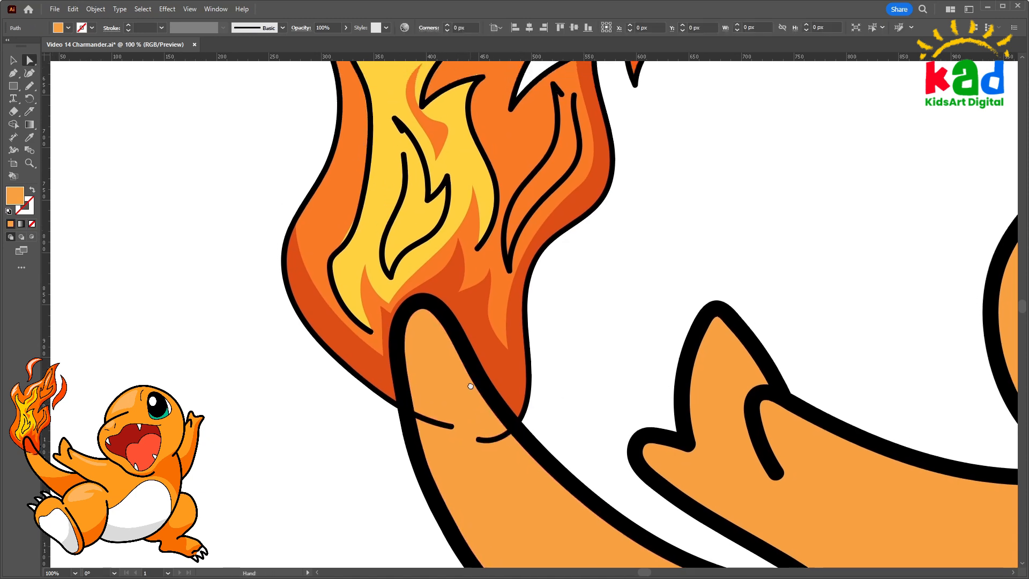
key("i")
left_click(488, 333)
left_click(562, 358, "ctrl")
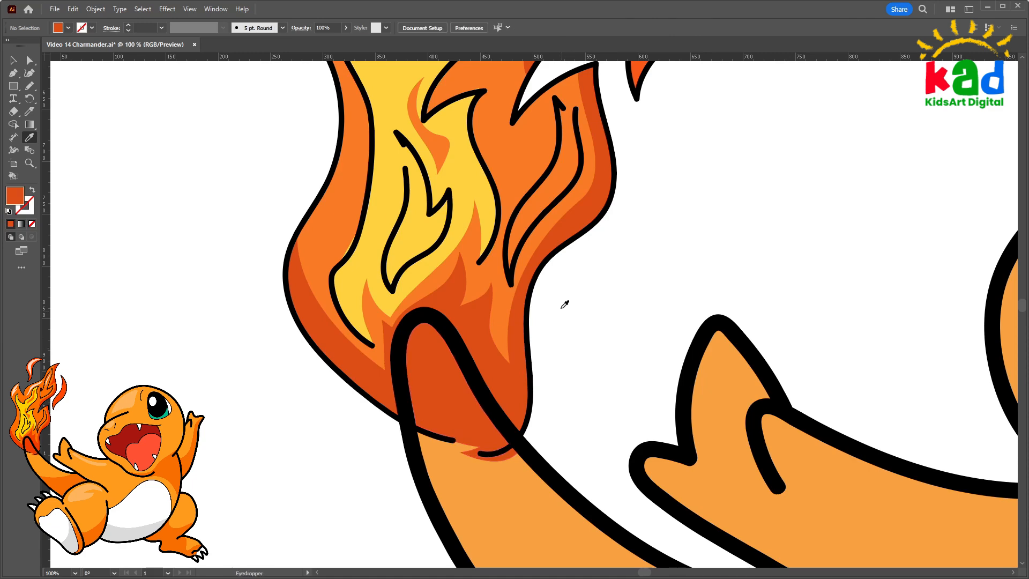
Examine the whole illustration with the shaded tail flame
key("v")
key("ctrl+minus")
key("ctrl+minus")
key("ctrl+minus")
key("ctrl+minus")
left_click_drag(584, 248, 476, 256)
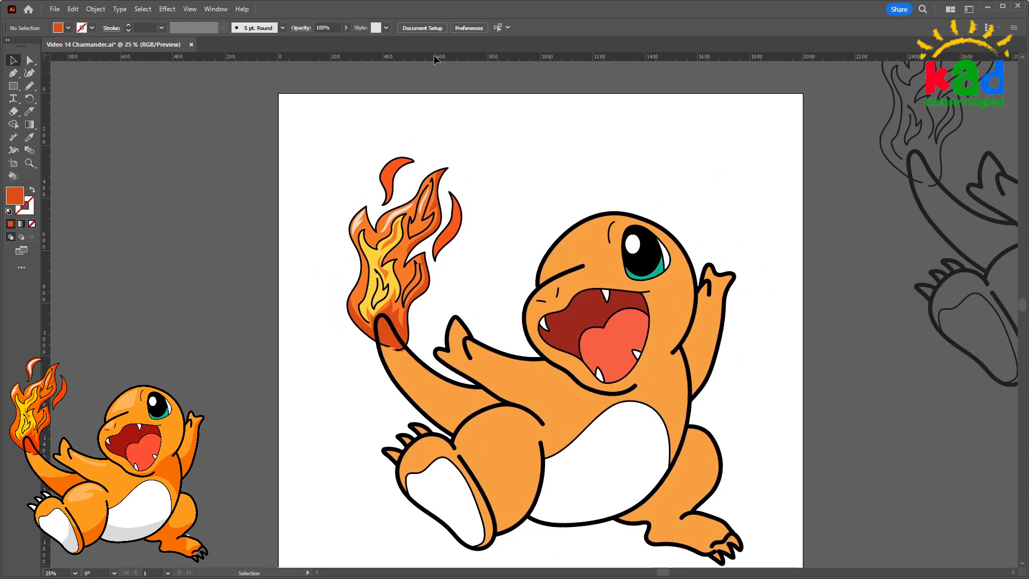
key("ctrl+minus")
left_click_drag(562, 248, 548, 245)
Draw a closed curved highlight shape with the Pencil inside the detached flame wisp above the main flame, refining its upper tip
key("ctrl+plus")
key("ctrl+plus")
key("ctrl+plus")
key("ctrl+plus")
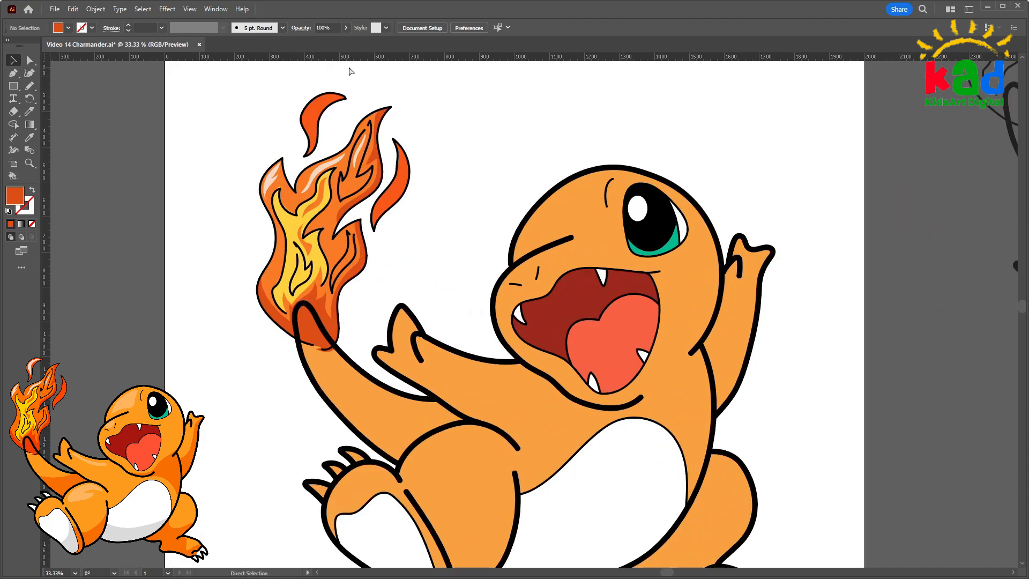
left_click_drag(404, 207, 686, 509)
left_click_drag(536, 353, 573, 435)
key("n")
key("ctrl+plus")
key("ctrl+plus")
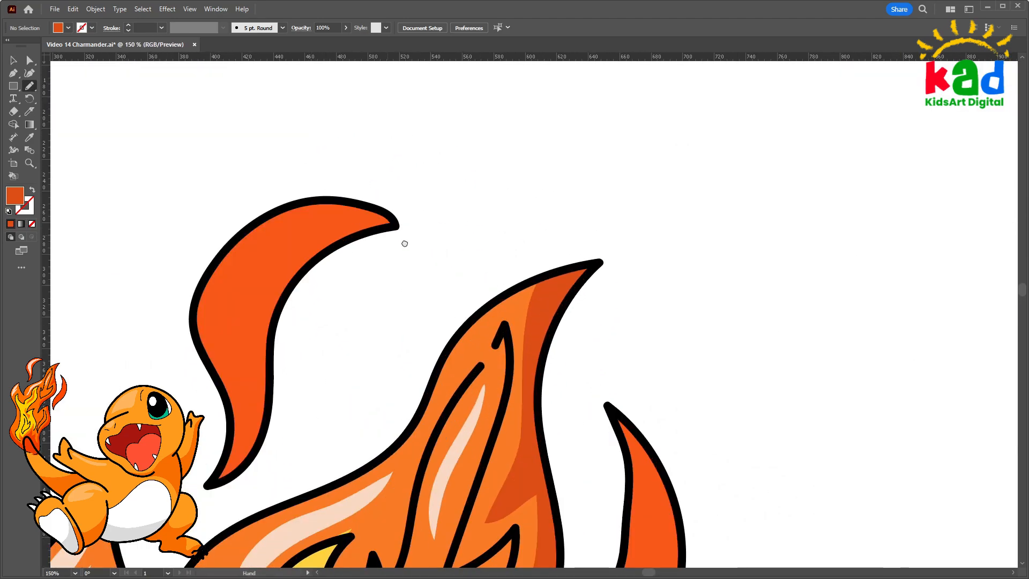
mouse_move(365, 200)
left_mouse_down()
mouse_move(349, 257)
mouse_move(358, 278)
left_mouse_up()
key("ctrl+z")
mouse_move(459, 146)
left_mouse_down()
mouse_move(418, 154)
mouse_move(356, 243)
mouse_move(395, 288)
left_mouse_up()
left_click_drag(467, 139, 490, 143)
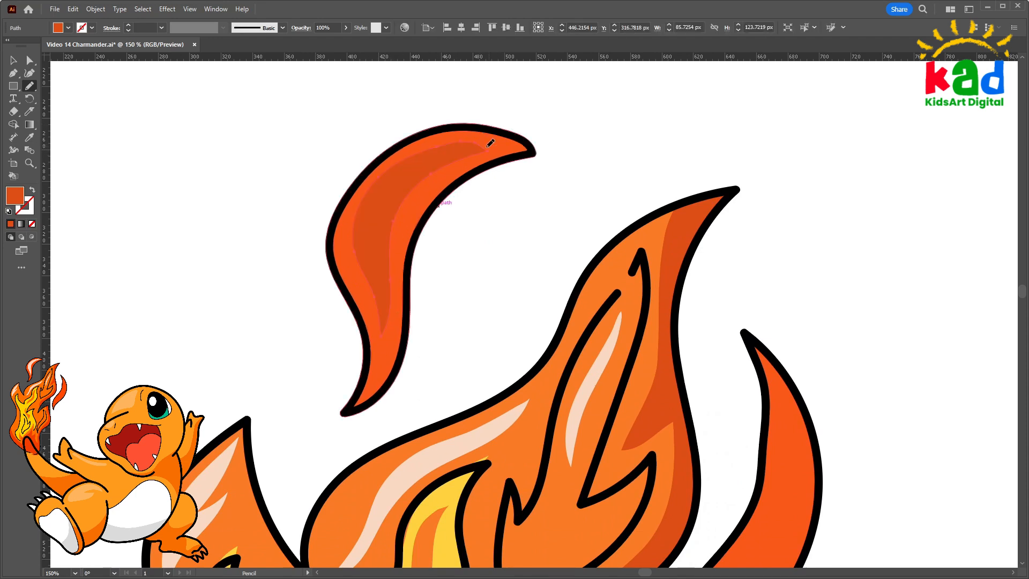
key("shift+x")
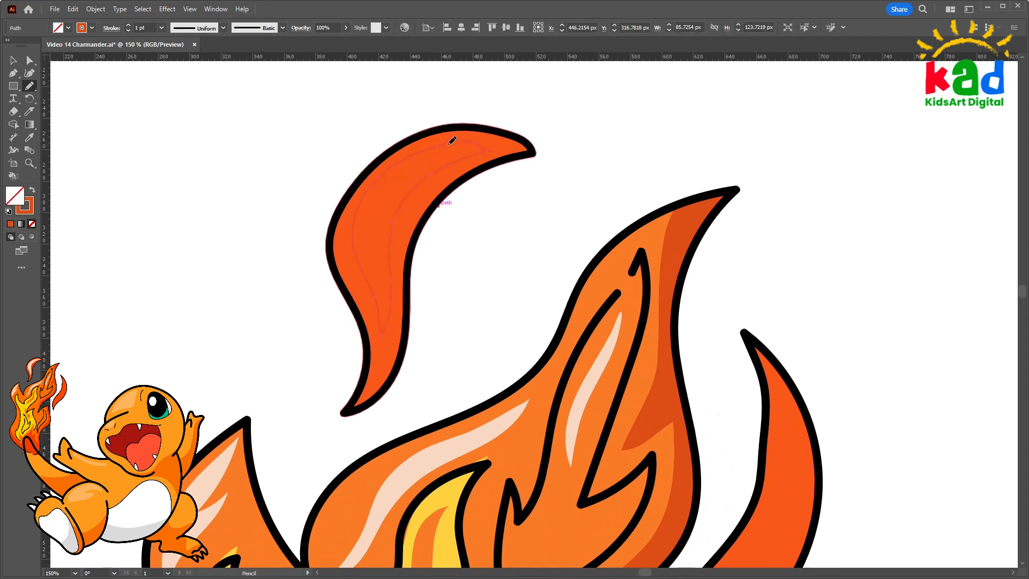
left_click_drag(501, 147, 461, 163)
Fill the wisp's highlight shape with the pale peach sampled from the flame's existing highlights
key("i")
left_click(602, 349)
key("ctrl+shift+a")
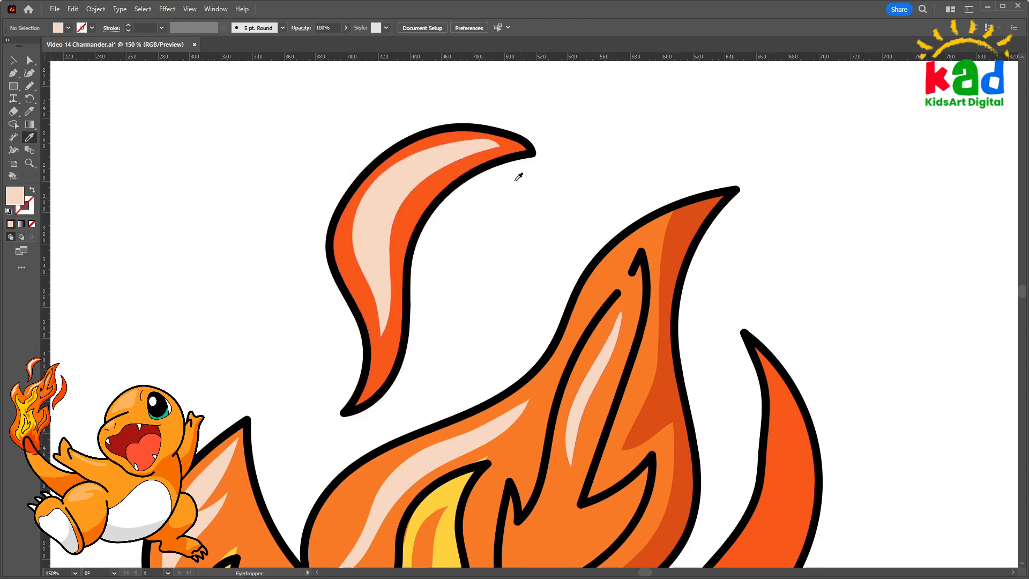
Examine the overall illustration with the highlighted flame wisp
key("ctrl+minus")
key("ctrl+minus")
key("ctrl+minus")
key("ctrl+minus")
key("ctrl+minus")
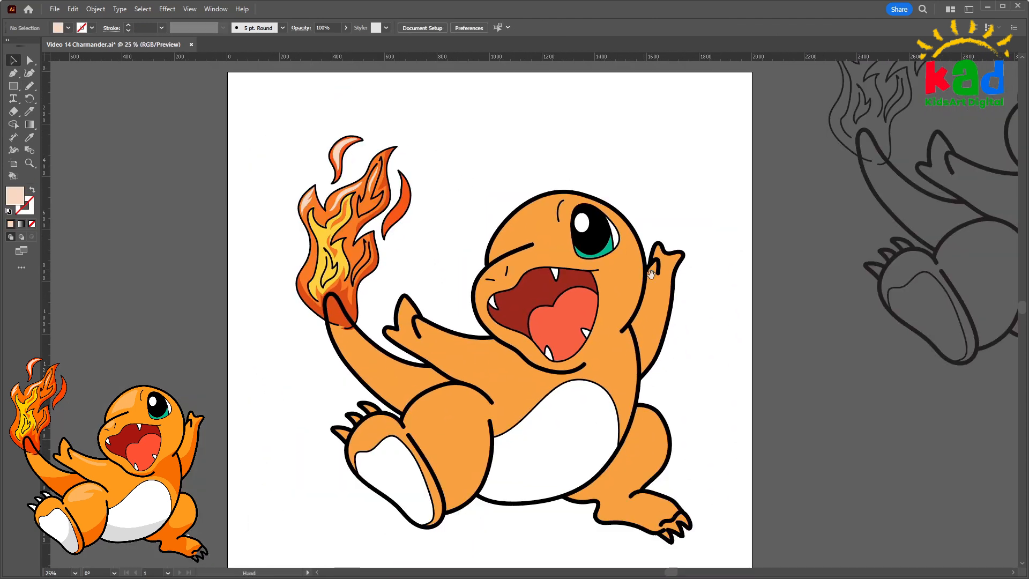
key("v")
left_click_drag(676, 358, 674, 364)
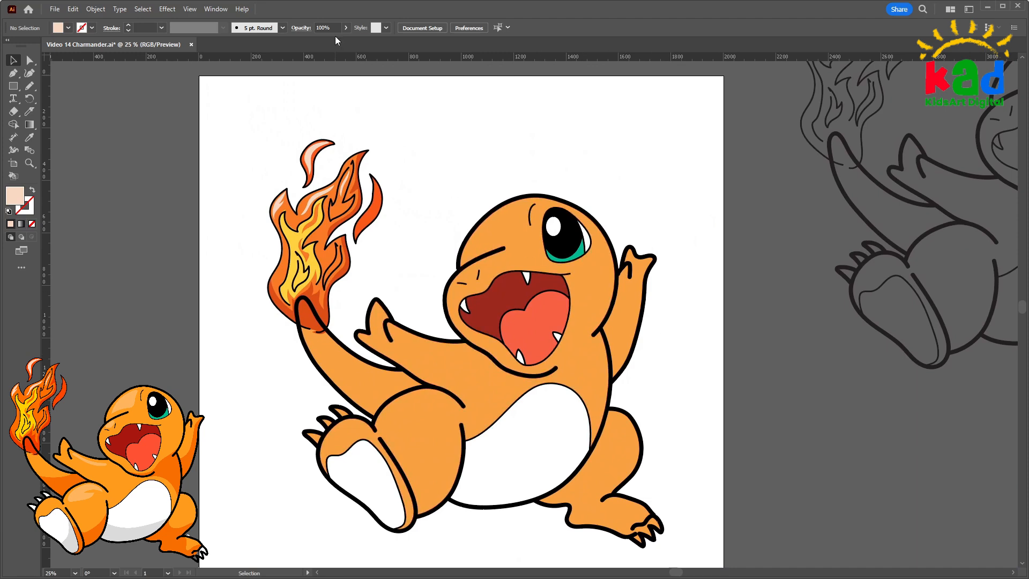
Cut the orange body with the Knife from the neck line along the jaw and back across the chest around the belly's upper right
key("ctrl+plus")
left_click_drag(562, 308, 561, 295)
scroll(569, 303, "down", 1)
scroll(595, 349, "right", 1)
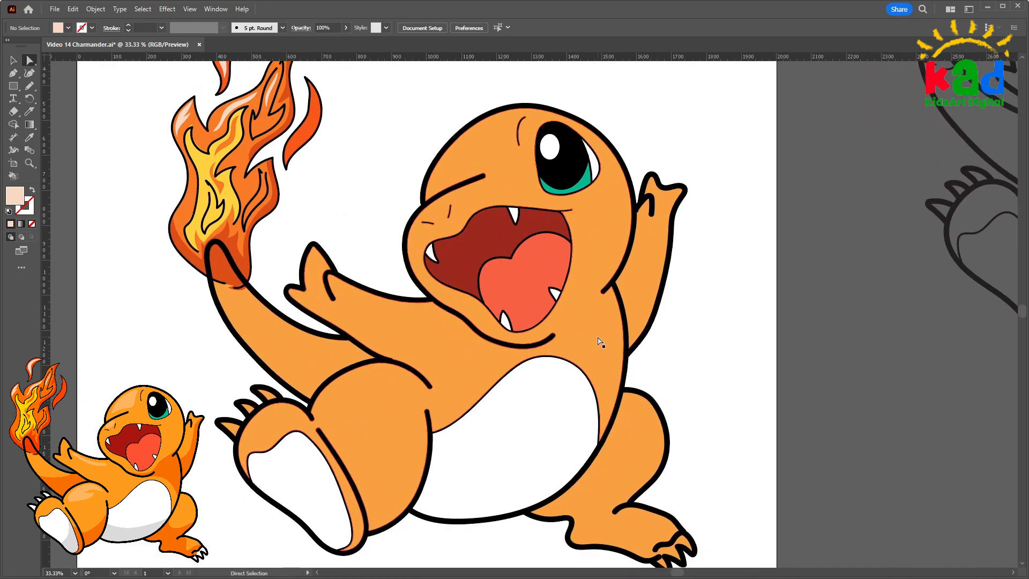
key("a")
left_click(601, 338)
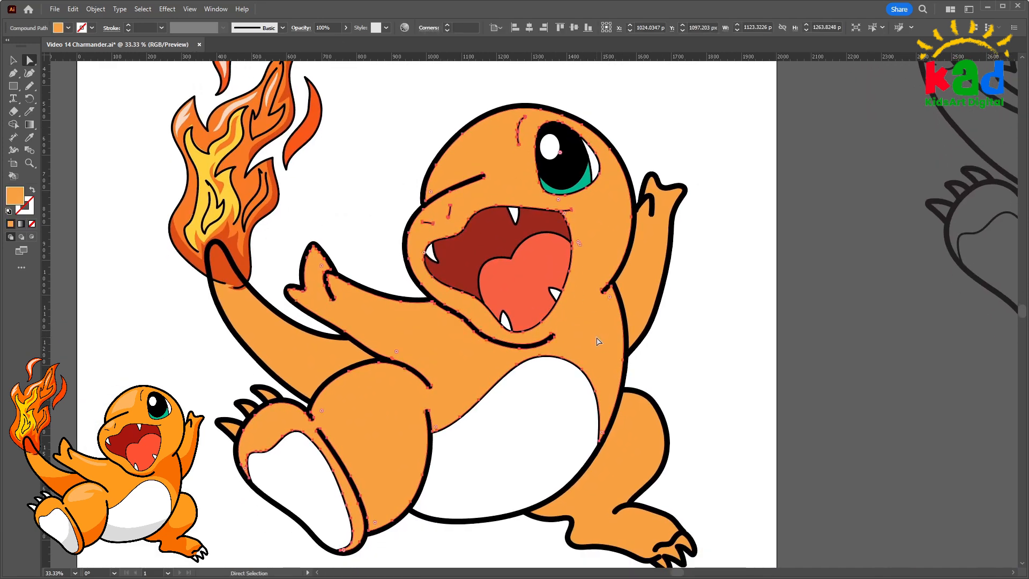
key("k")
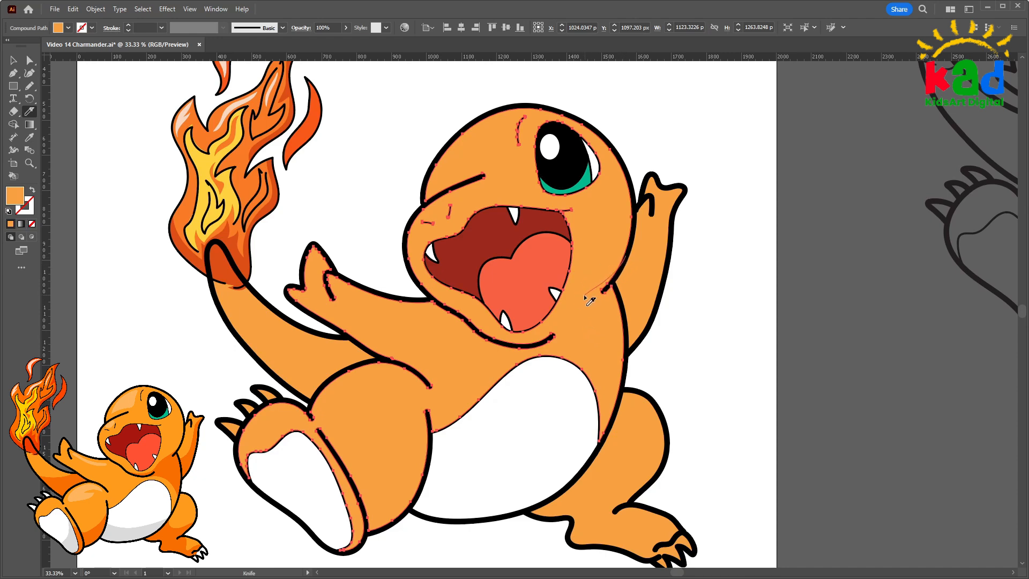
left_click_drag(586, 297, 547, 335)
left_click_drag(502, 347, 522, 350)
left_click_drag(616, 408, 615, 401)
Fill the piece cut out below the jaw and along the chest with a darker orange as shading
key("a")
left_click(671, 353)
left_click(607, 327)
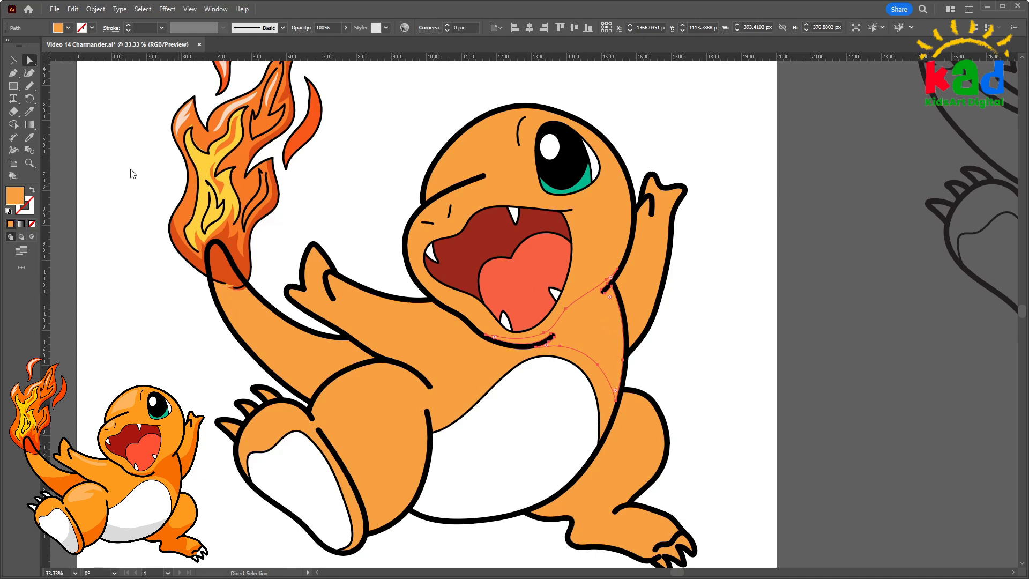
key("Delete")
left_click_drag(143, 129, 136, 131)
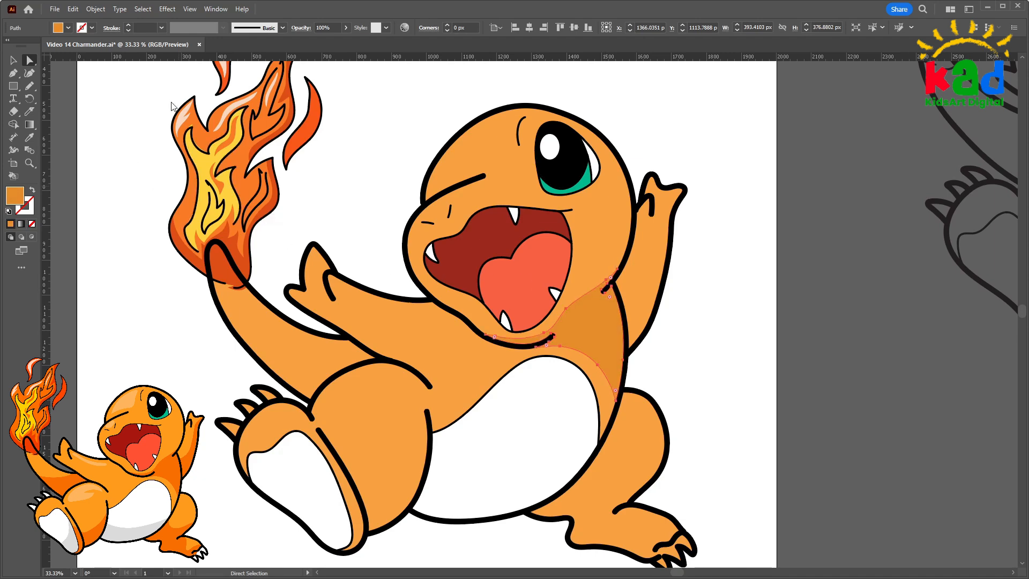
left_click(95, 95)
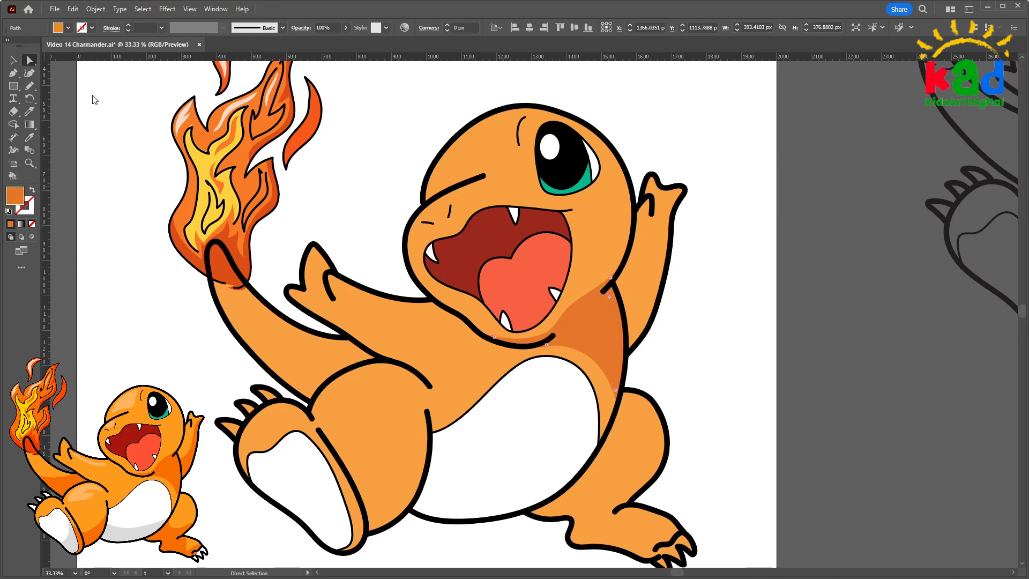
left_click(94, 94)
left_click(110, 97)
Cut the raised arm lengthwise with the Knife and fill its outer piece with the darker orange sampled from the chest shading
scroll(697, 257, "down", 2)
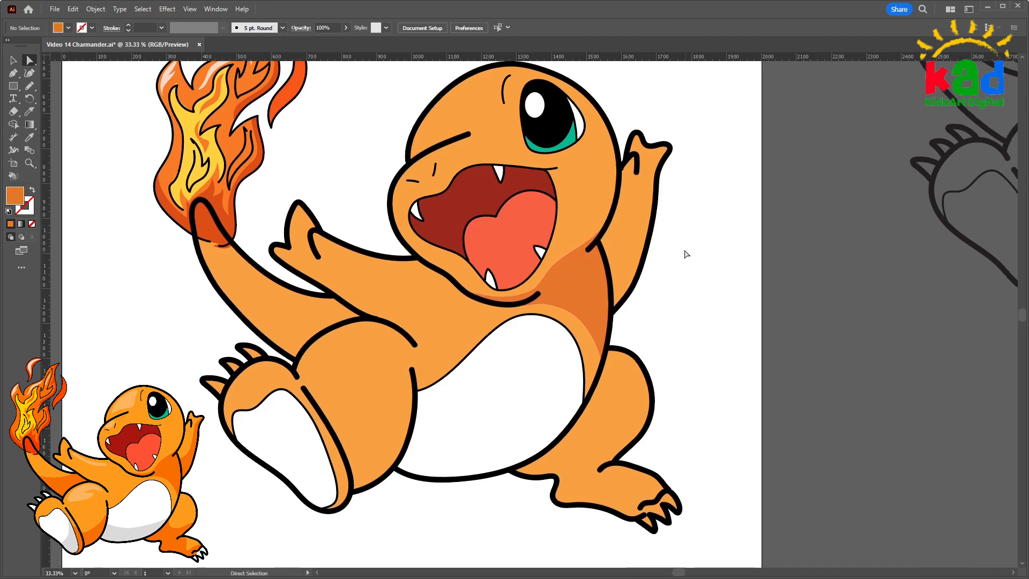
left_click(634, 241)
key("k")
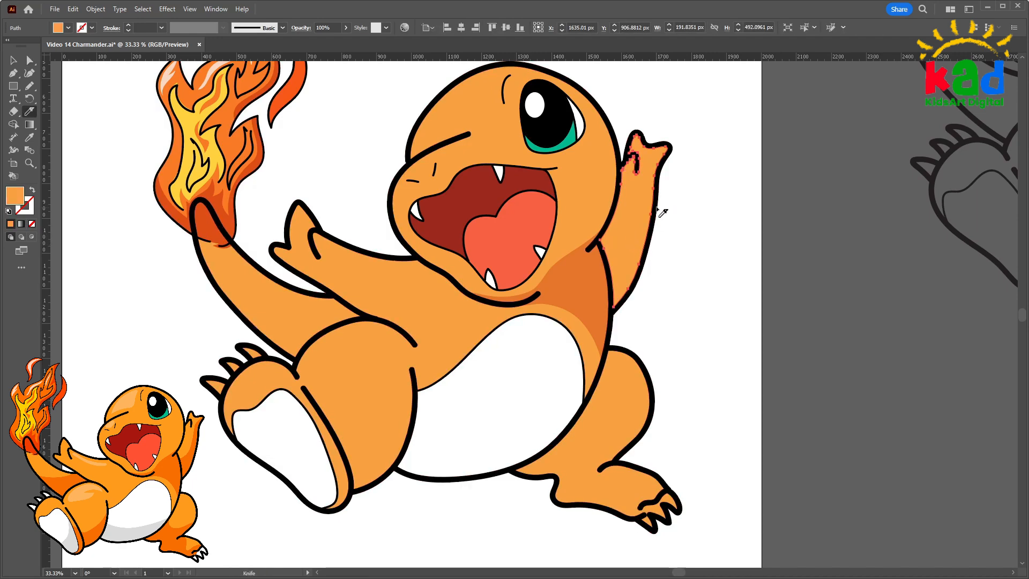
left_click_drag(676, 142, 651, 165)
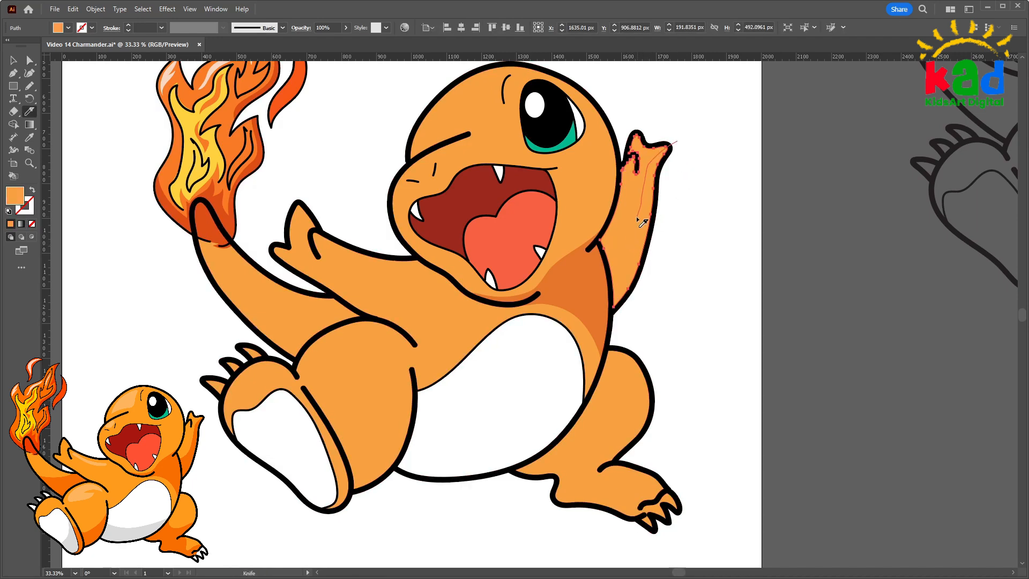
left_click_drag(623, 262, 622, 264)
key("i")
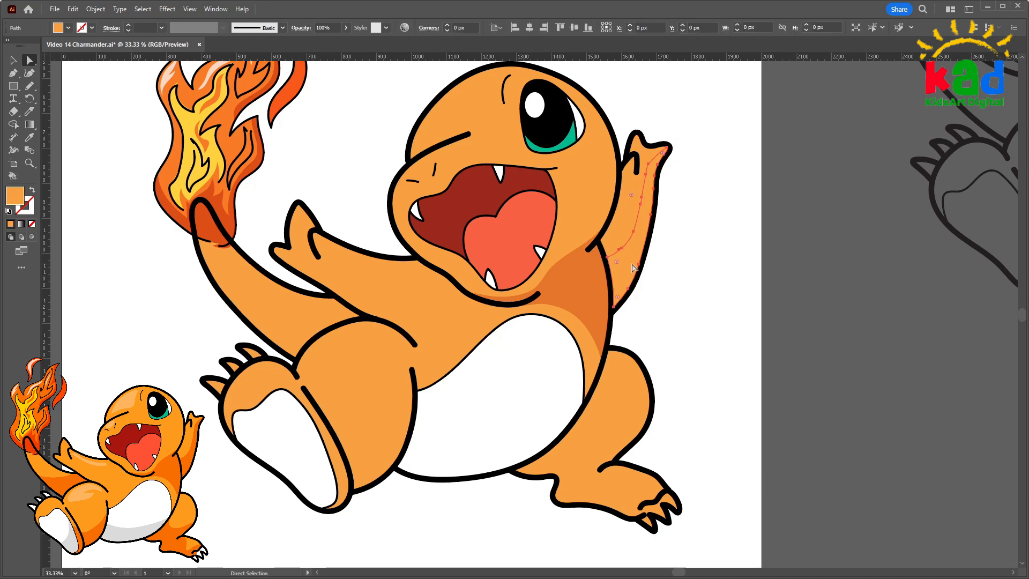
left_click(580, 297)
left_click(687, 317, "ctrl")
Cut the right leg with the Knife in a curve below the knee and another across the top of the foot
left_click_drag(687, 317, 714, 249)
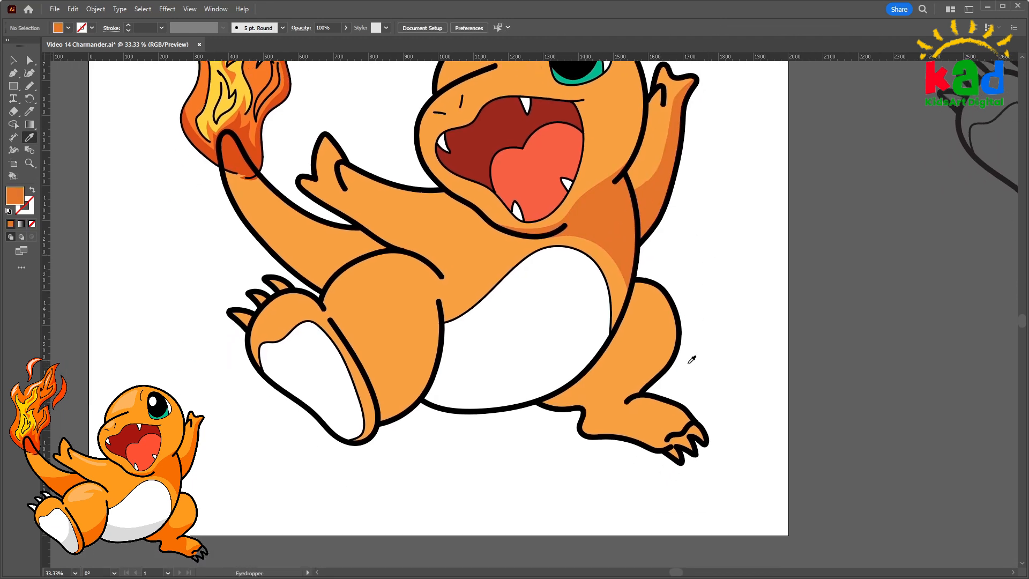
key("a")
left_click(626, 362)
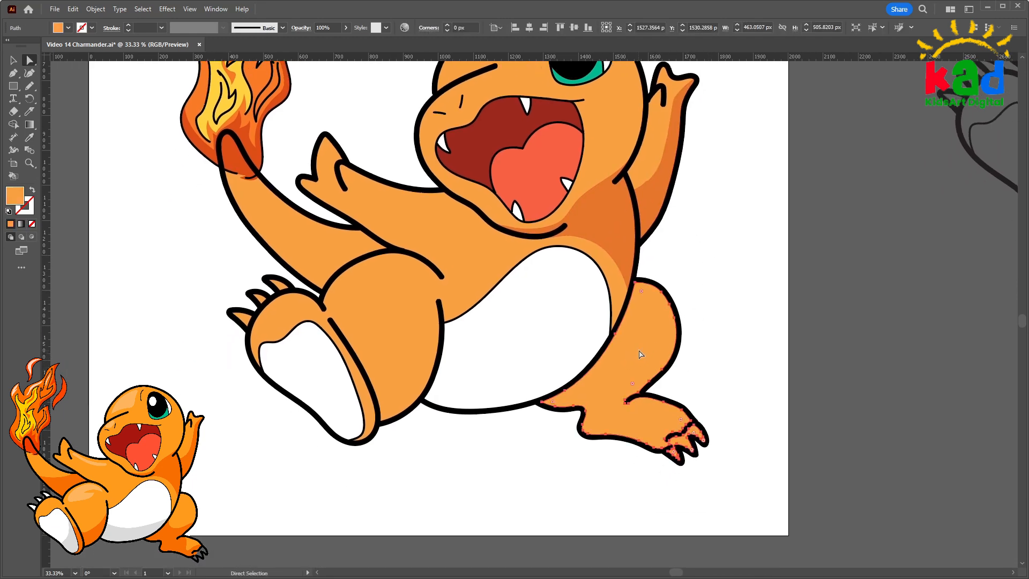
key("i")
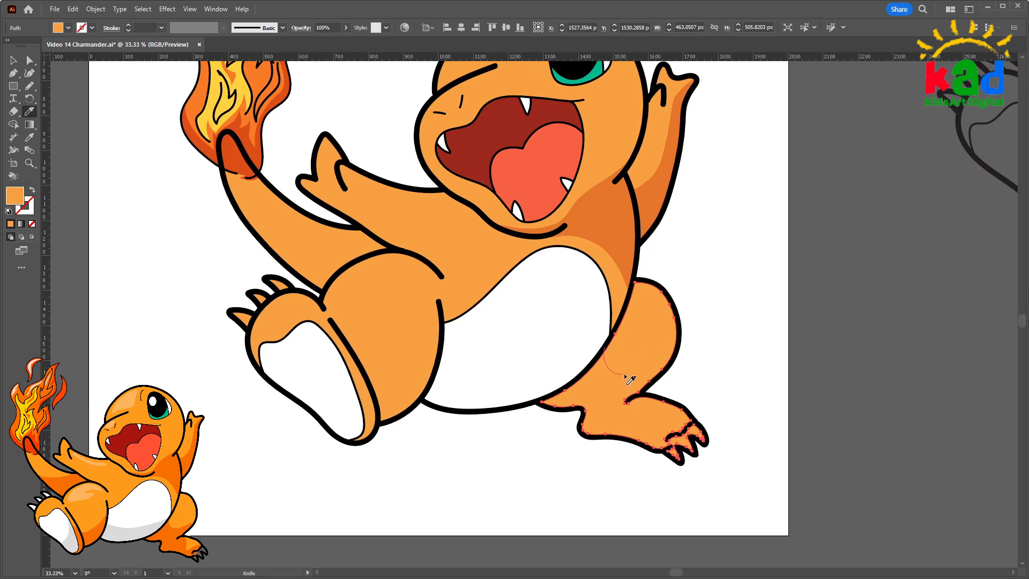
left_click_drag(674, 358, 676, 357)
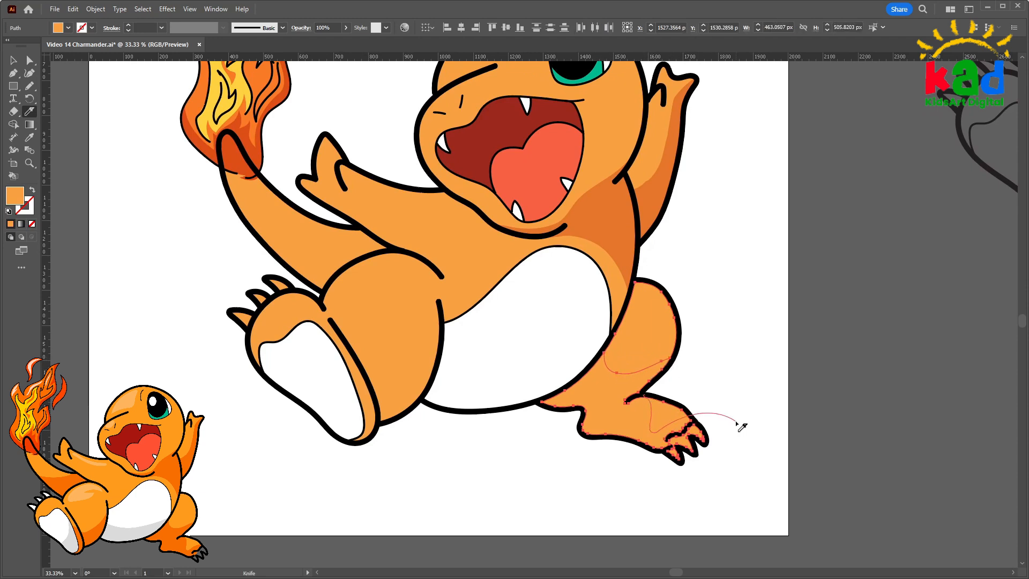
left_click_drag(742, 426, 743, 426)
Fill the lower leg and foot piece with the darker orange sampled from the chest shading
key("ctrl")
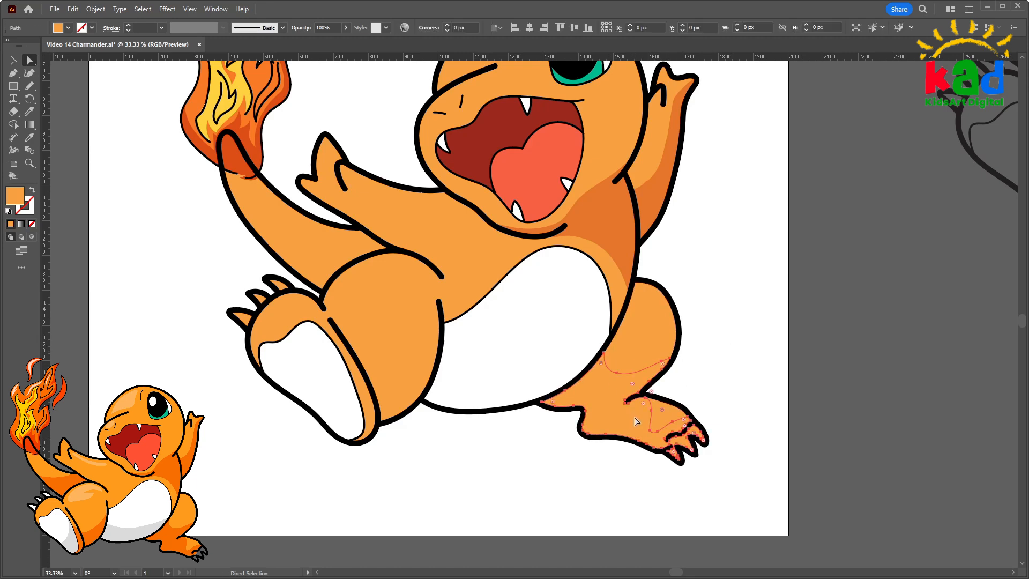
key("i")
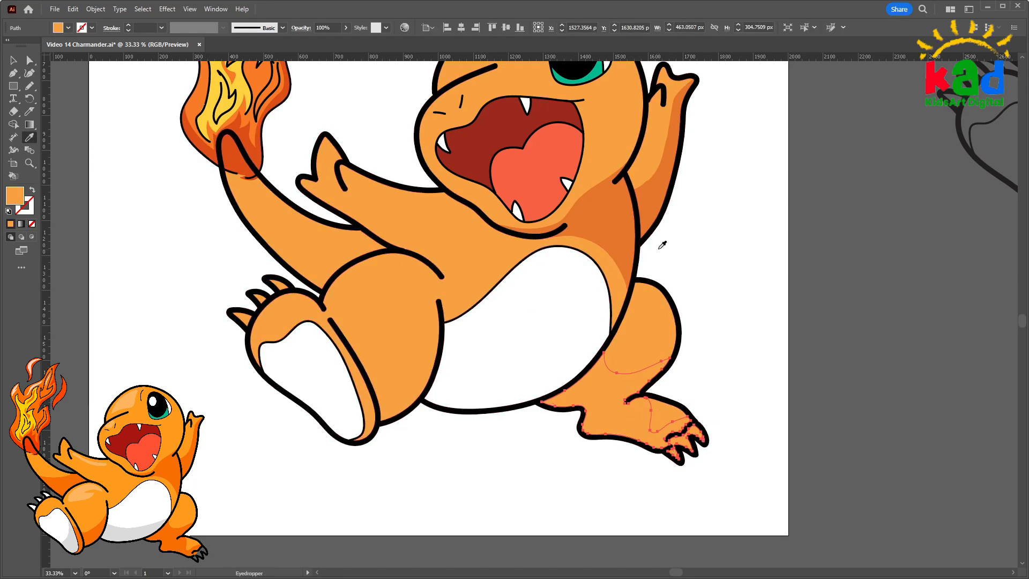
left_click(632, 223)
key("ctrl+shift+a")
Cut the white belly with the Knife in a shallow curve across its lower part, undoing the first, steeper cut
left_click_drag(685, 289, 694, 291)
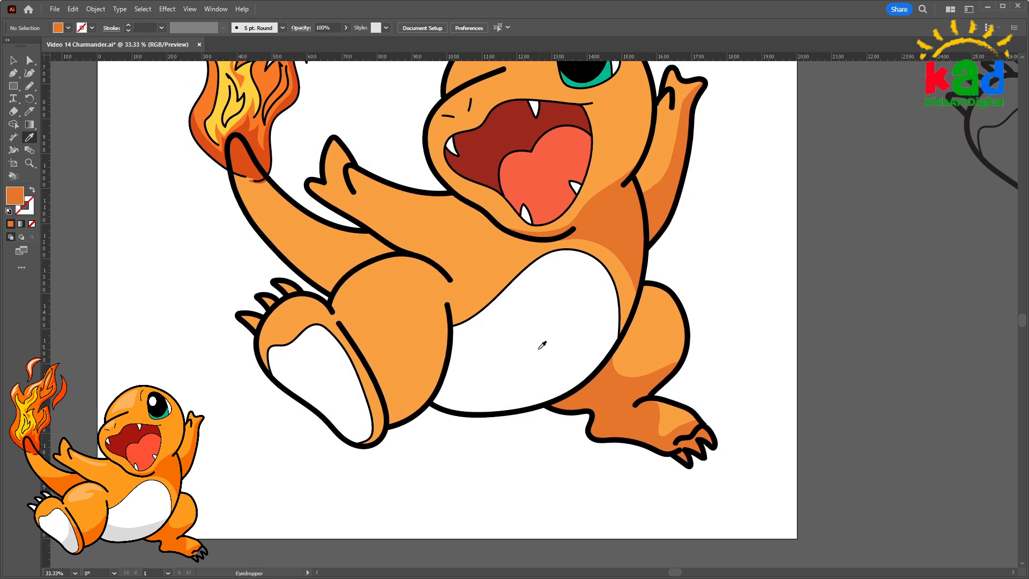
key("a")
left_click(489, 368)
key("i")
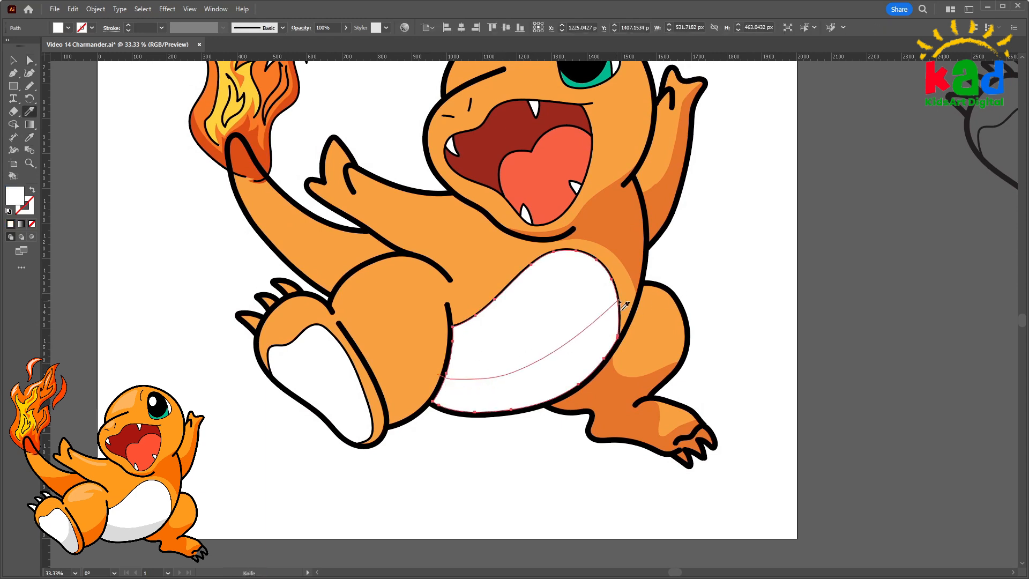
left_click_drag(619, 301, 641, 272)
key("ctrl+z")
key("a")
Fill the lower piece of the belly with light grey as shading
left_click(707, 318)
left_click(534, 393)
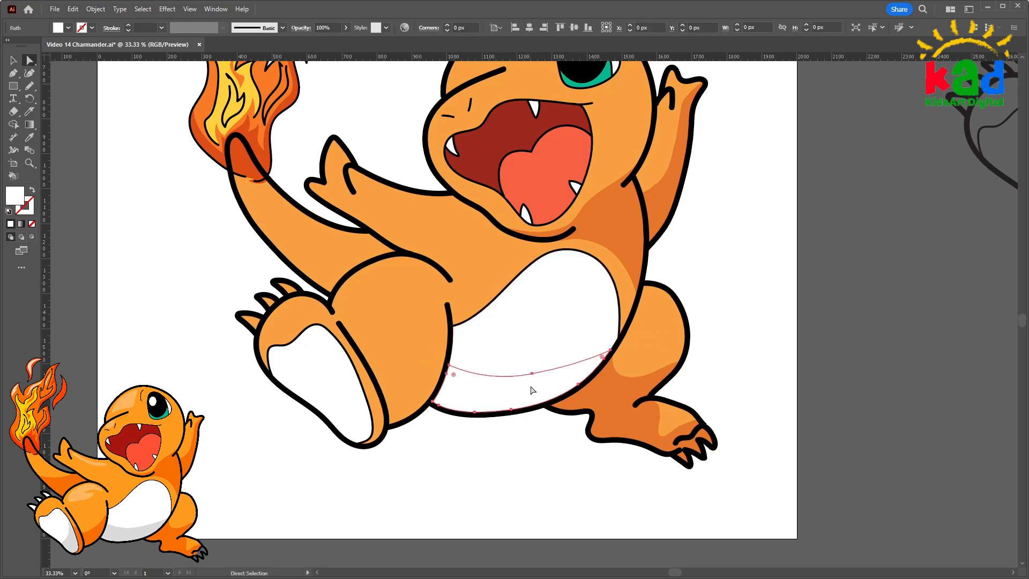
left_click(137, 131)
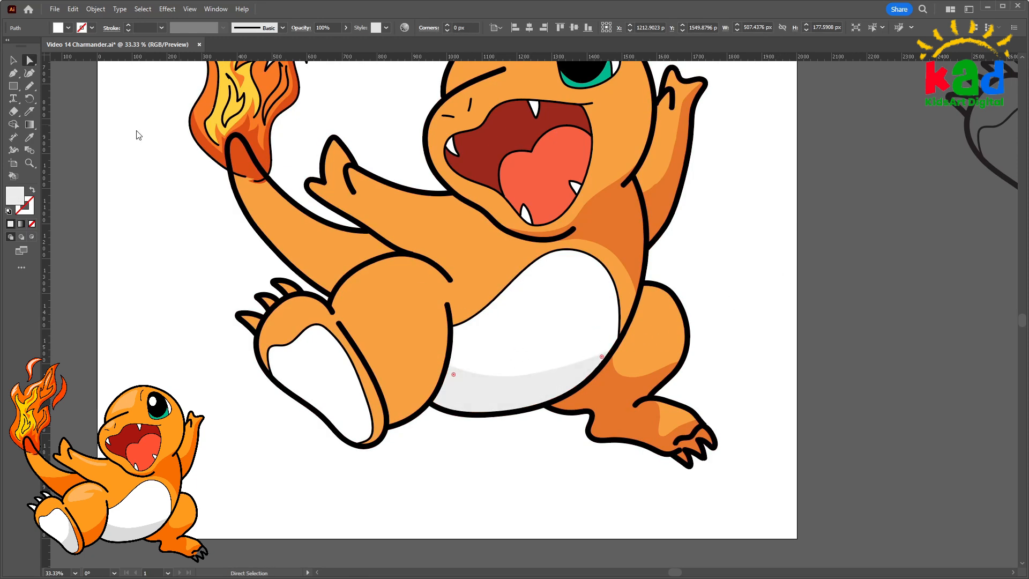
Cut the left leg with the Knife in a shallow curve across the lower thigh and the edge of the foot
left_click(761, 217)
left_click_drag(403, 328, 449, 334)
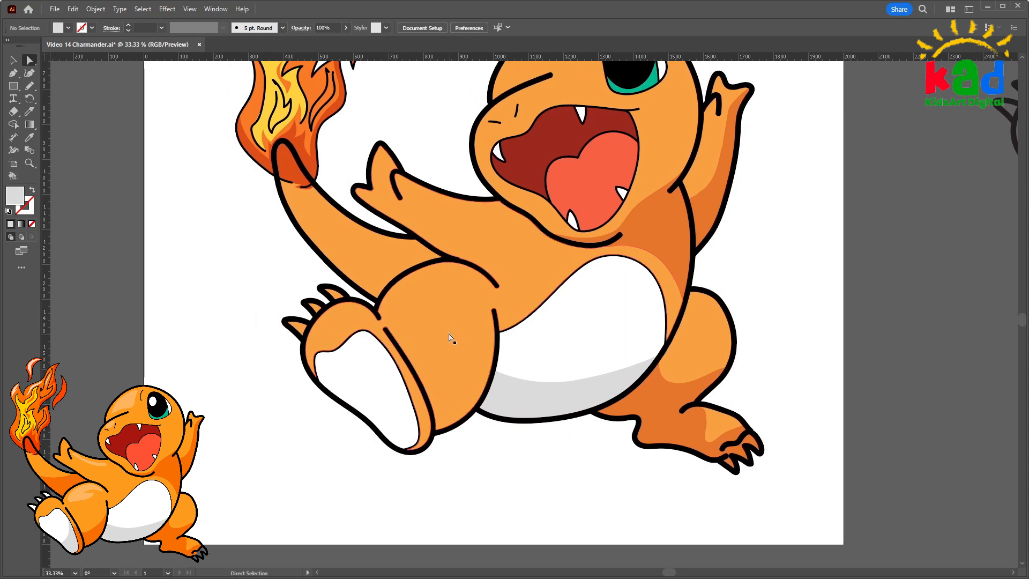
left_click(420, 346)
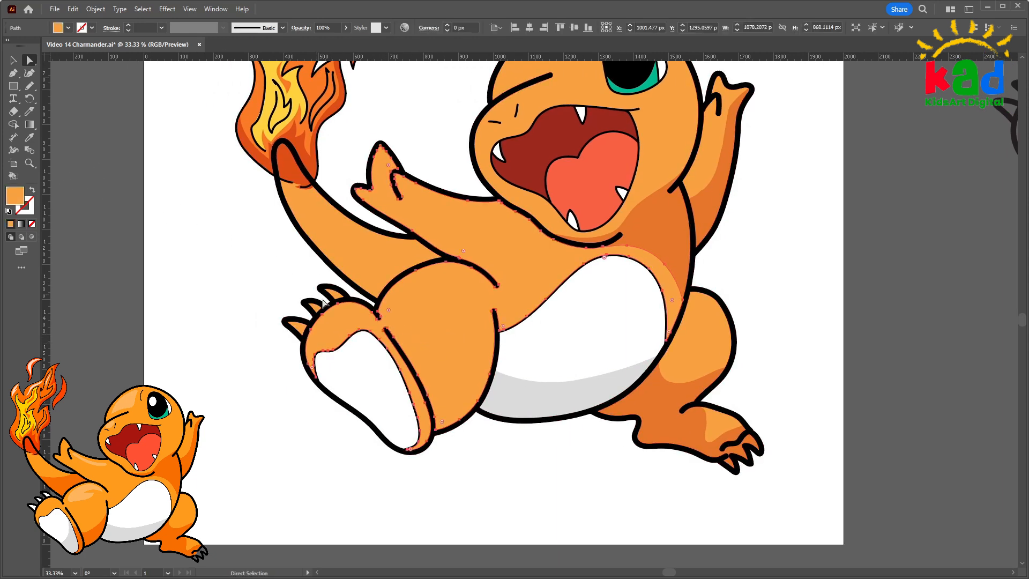
key("k")
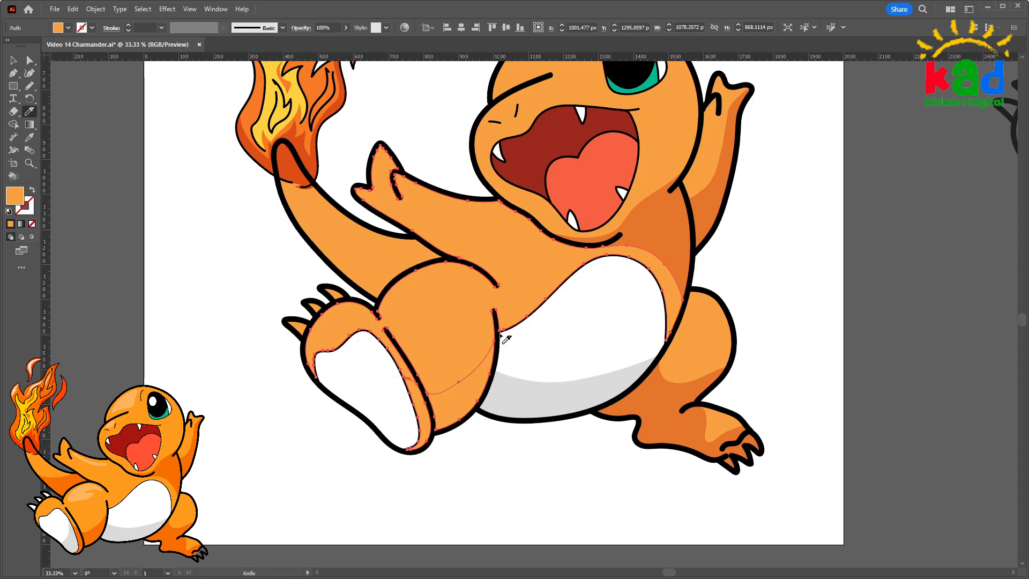
key("a")
left_click(489, 445)
Fill the lower thigh piece and the lower foot-edge piece with the darker orange sampled from the right leg's shading
left_click(457, 408)
left_click(426, 421, "shift")
left_click_drag(444, 418, 439, 448)
key("i")
left_click(660, 418)
left_click_drag(518, 497, 558, 472)
left_click(558, 471, "ctrl")
left_click_drag(477, 426, 500, 441)
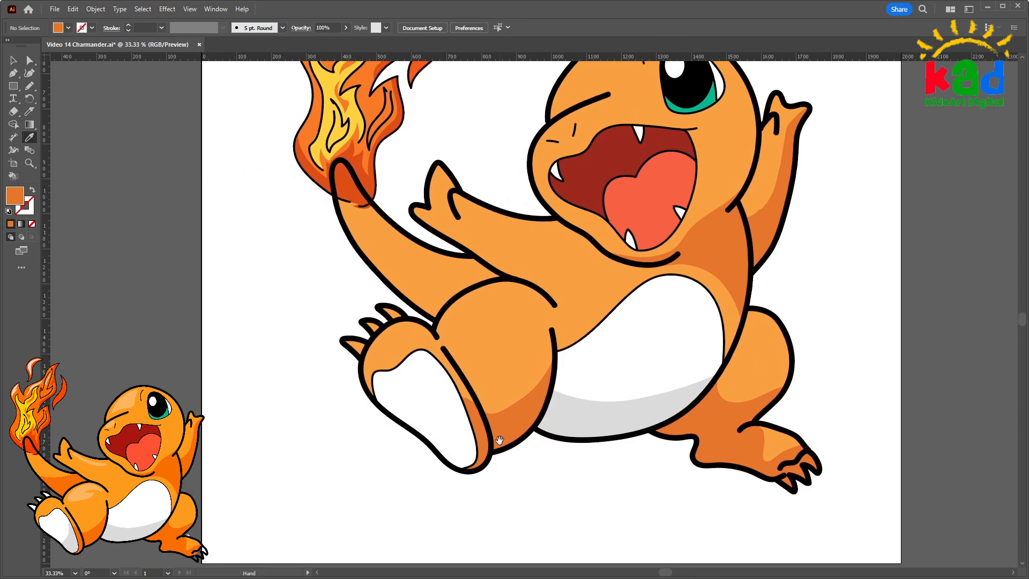
Cut the white sole of the left foot with the Knife in a curve down its right side
key("a")
left_click(408, 405)
left_click(414, 399)
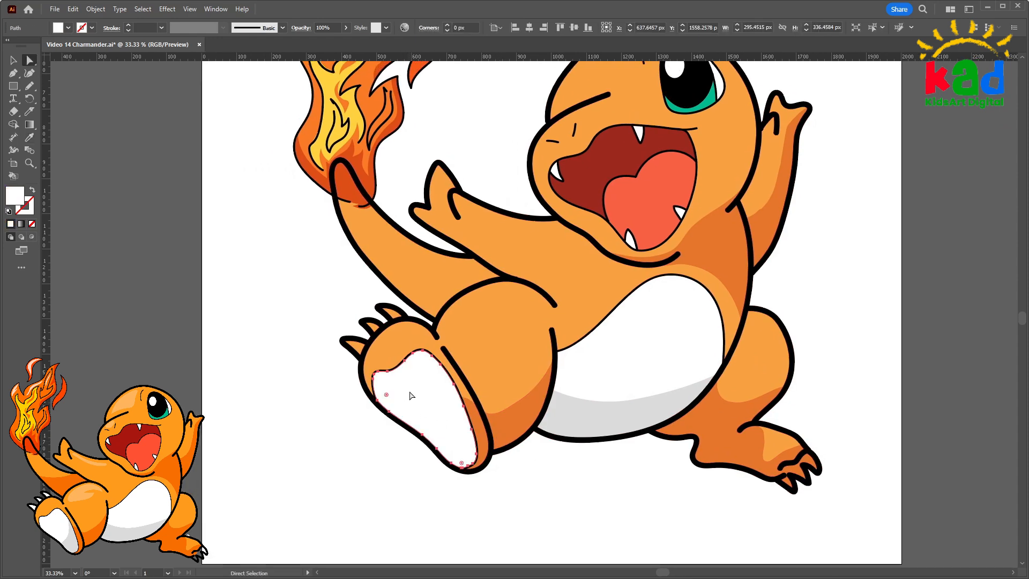
key("k")
left_click_drag(452, 397, 448, 374)
key("a")
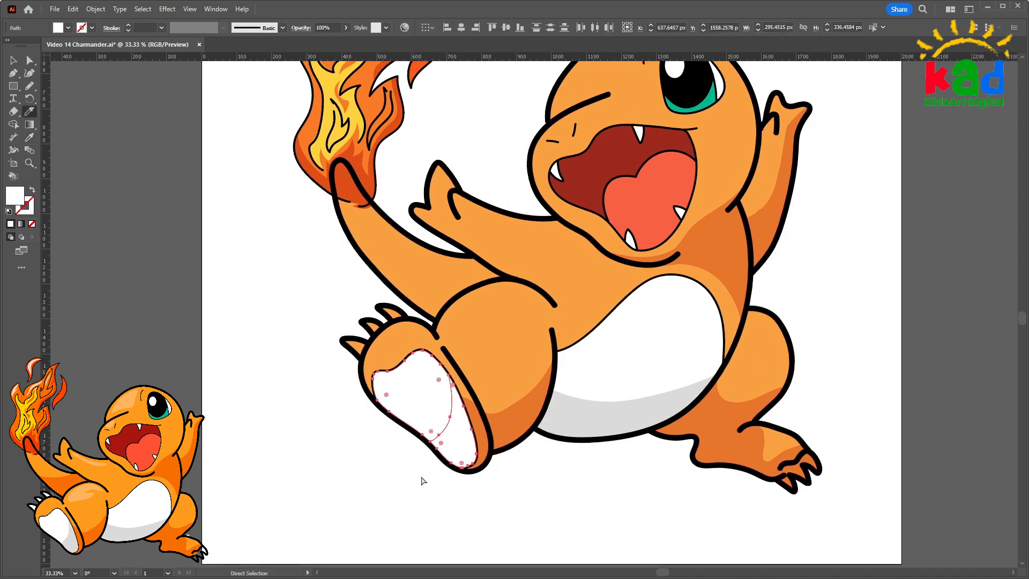
left_click(423, 480)
Fill the sole's lower-right piece with the light grey sampled from the belly shading
left_click(460, 439)
left_click_drag(536, 455, 521, 513)
key("i")
left_click(562, 449)
key("a")
left_click(523, 492)
key("v")
left_click_drag(340, 289, 335, 309)
key("a")
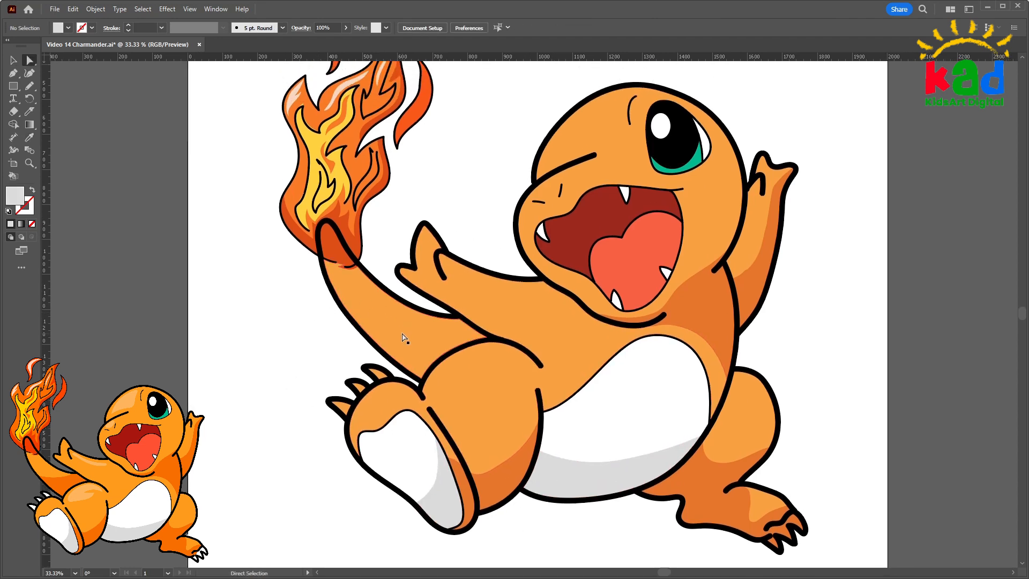
Cut the tail with the Knife in a shallow curve across its lower half
left_click(401, 337)
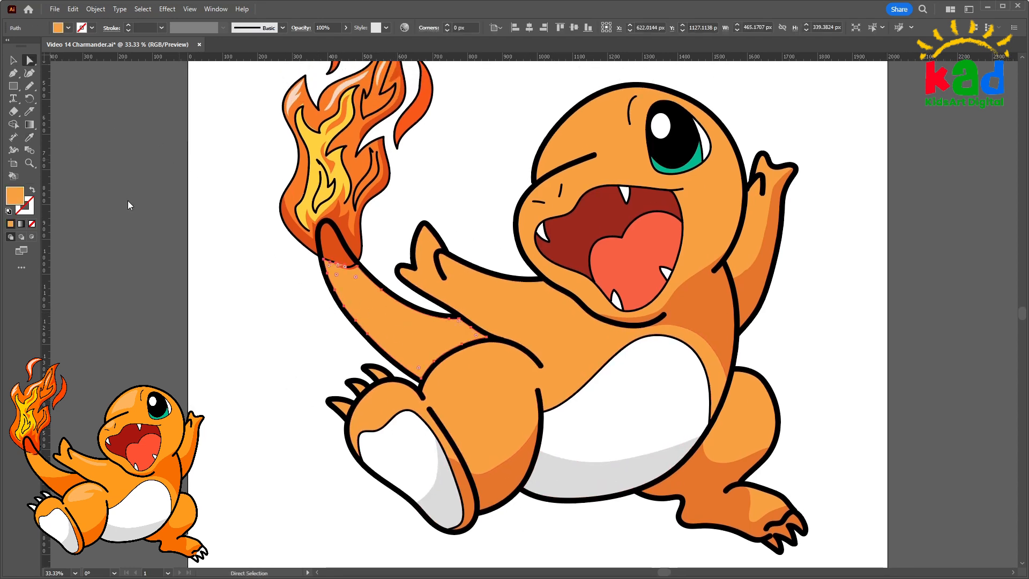
key("k")
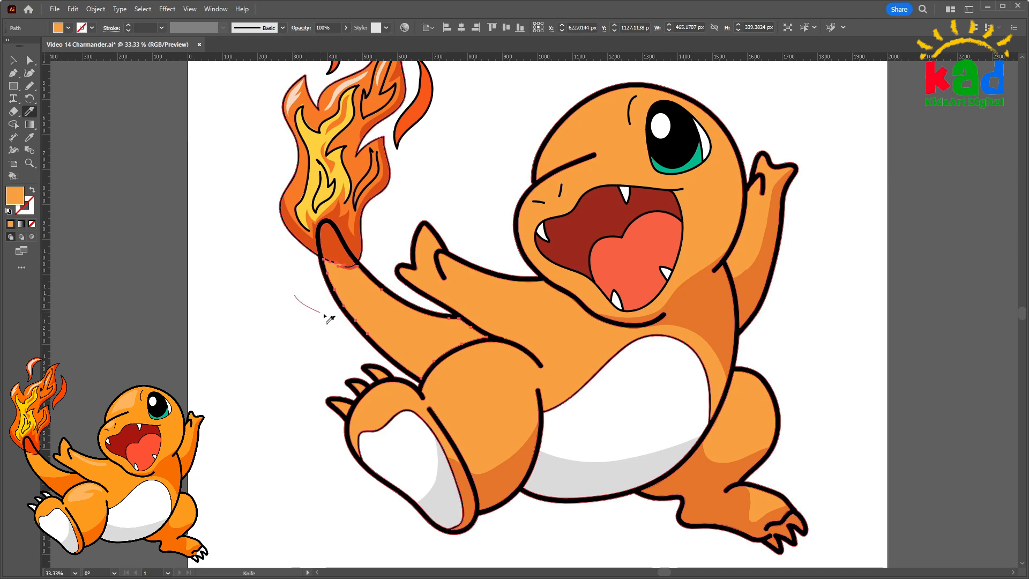
left_click_drag(407, 330, 465, 318)
key("a")
left_click(387, 362)
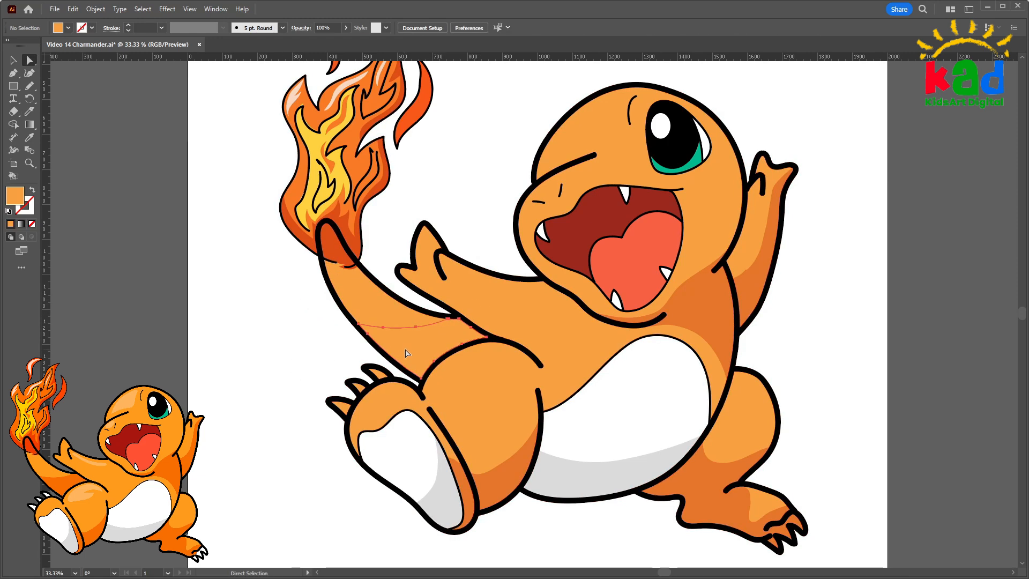
Fill the lower tail piece with the darker orange sampled from the right leg's shading
left_click(404, 353)
left_click_drag(544, 384, 494, 397)
key("i")
left_click(655, 494)
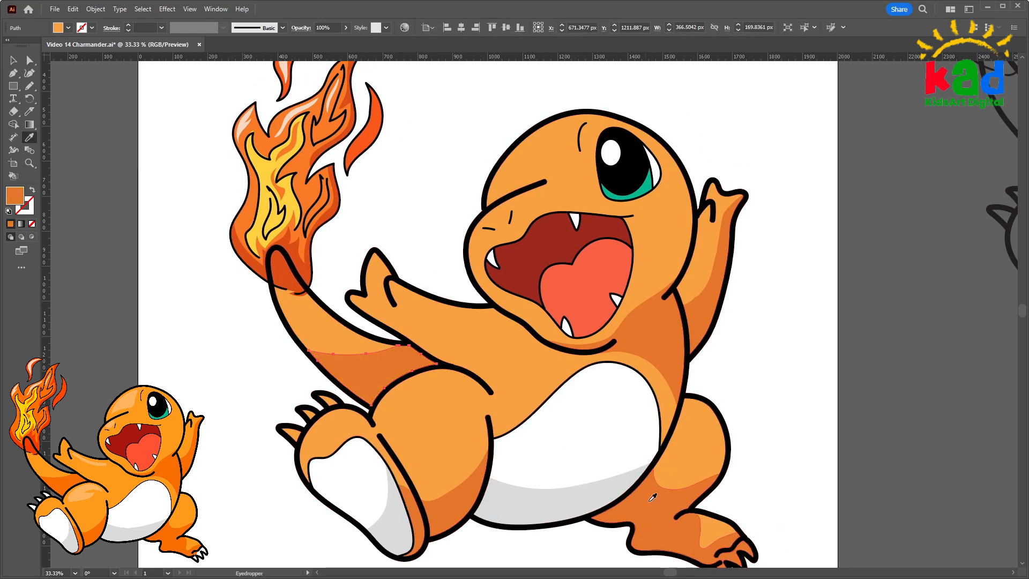
left_click_drag(777, 363, 768, 359)
left_click(768, 359, "ctrl")
left_click_drag(661, 373, 675, 375)
key("a")
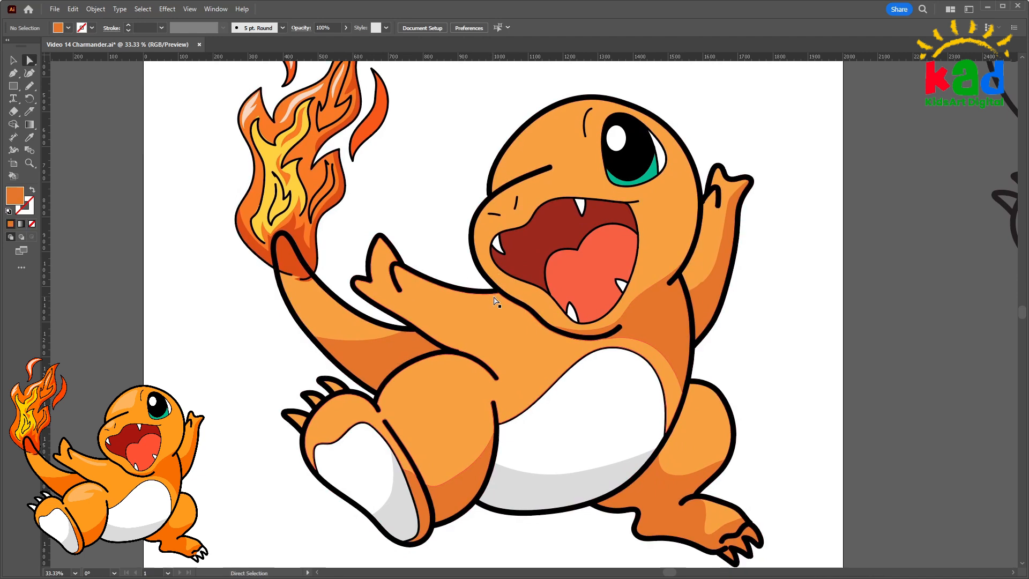
Draw a closed highlight shape about 199 by 182 px on the forehead above the closed eye with the Pencil
left_click_drag(505, 330, 531, 394)
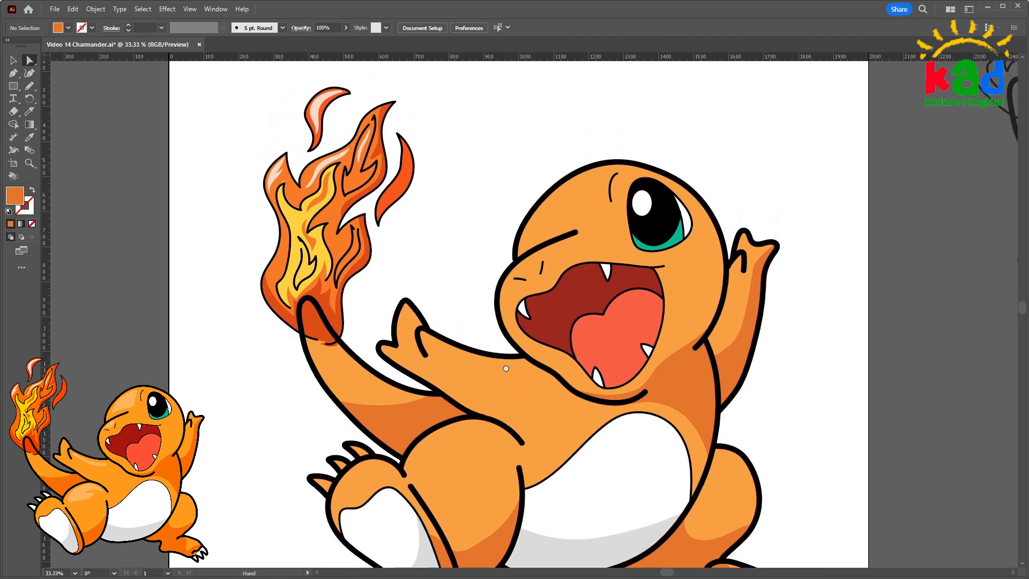
mouse_move(487, 320)
left_mouse_down()
mouse_move(464, 291)
mouse_move(459, 249)
mouse_move(472, 279)
mouse_move(483, 274)
left_mouse_up()
key("n")
key("ctrl+=")
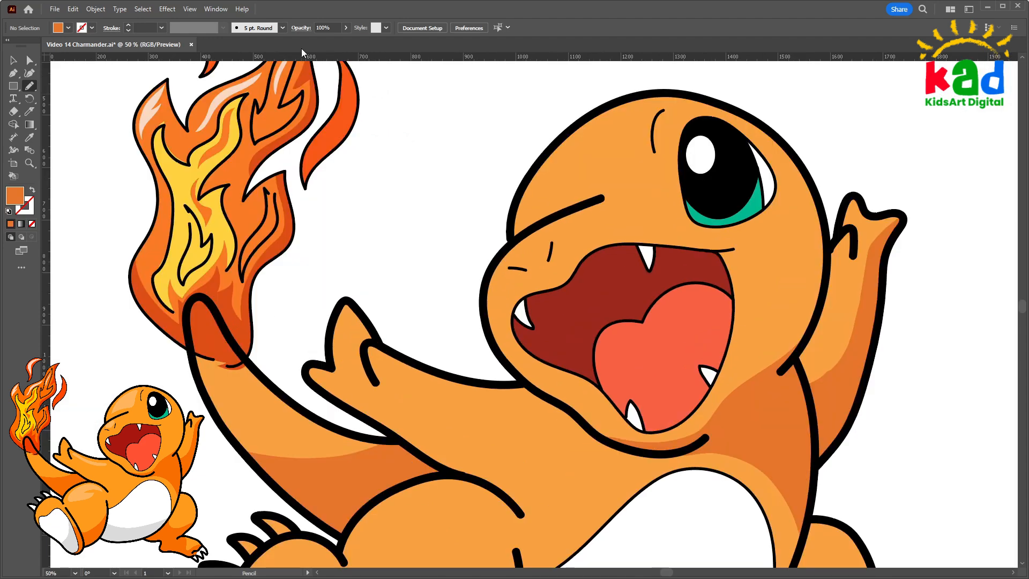
left_click_drag(488, 239, 437, 342)
mouse_move(545, 230)
left_mouse_down()
mouse_move(509, 257)
mouse_move(486, 302)
mouse_move(554, 285)
left_mouse_up()
left_click_drag(573, 215, 569, 220)
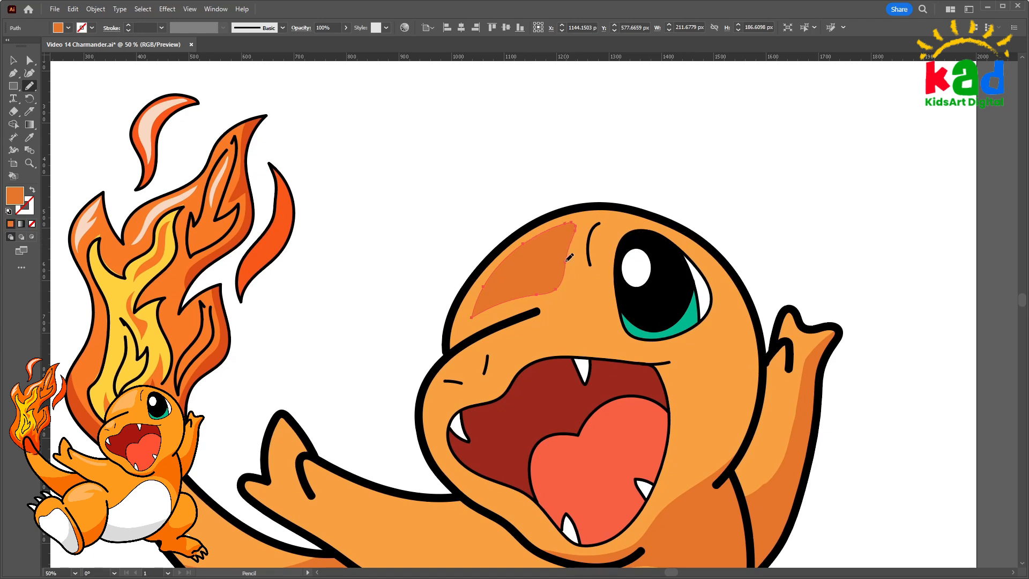
left_click_drag(573, 275, 555, 285)
Fill the forehead highlight with the orange sampled from the head and lighten it to a pale orange
key("i")
left_click(570, 312)
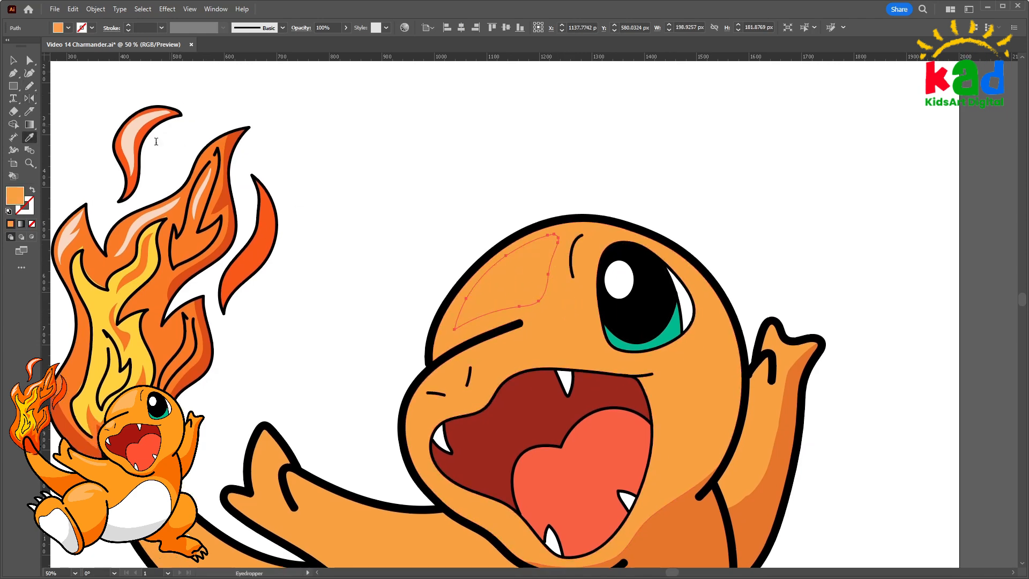
left_click_drag(128, 111, 122, 114)
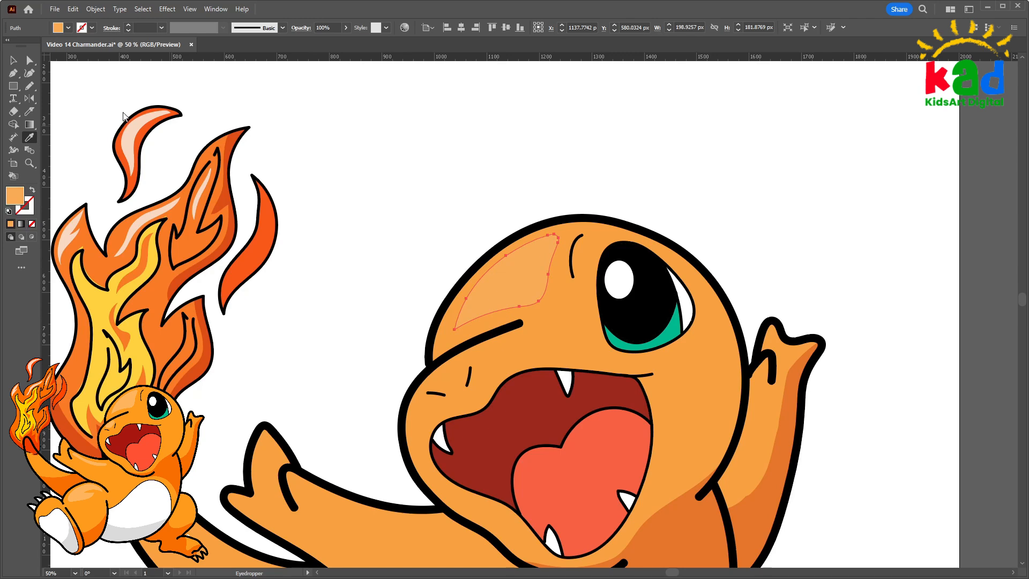
key("ctrl+shift+a")
key("ctrl+z")
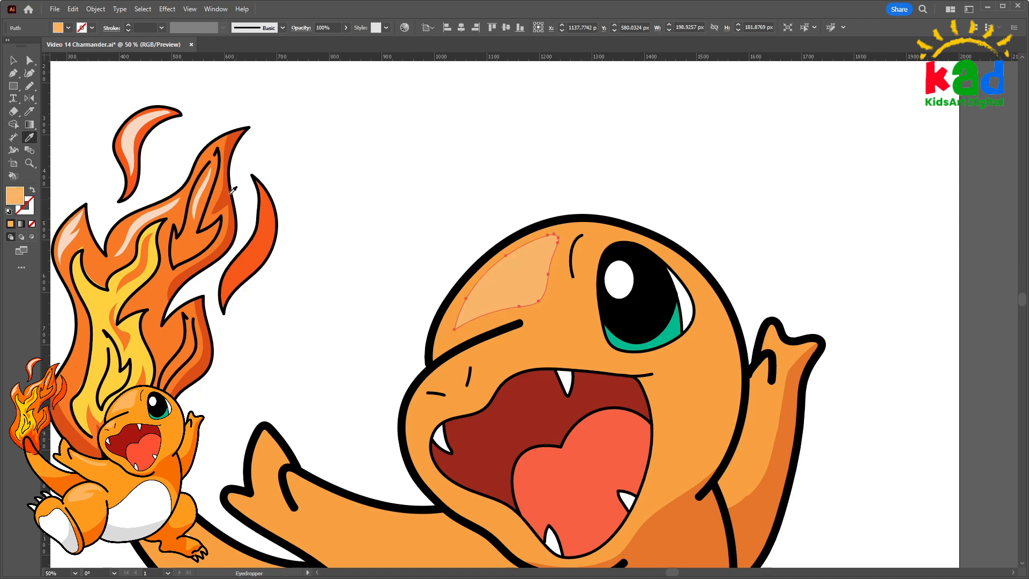
key("ctrl+shift+a")
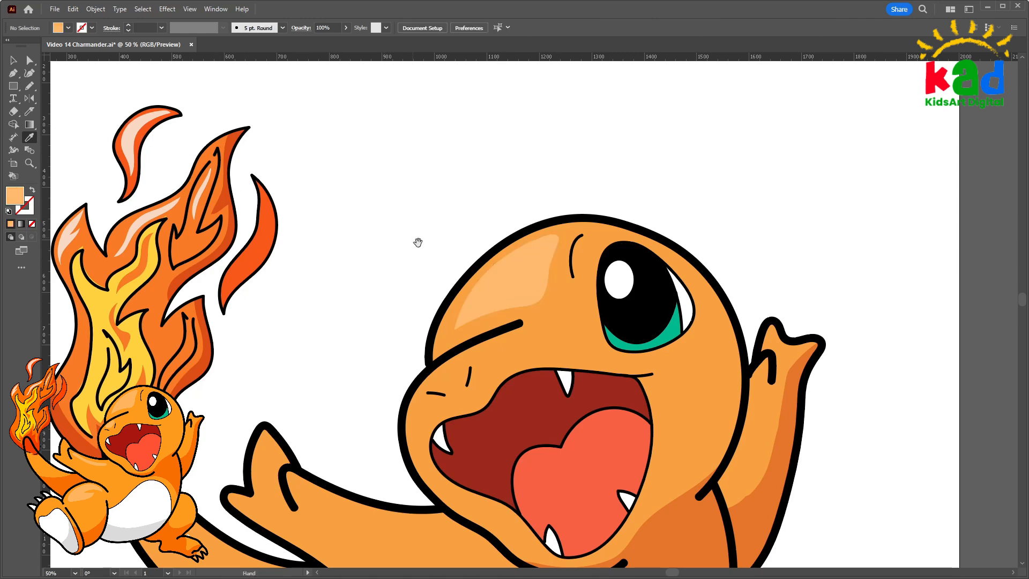
Draw a small pale orange highlight on the top of the snout with the Pencil, beside the nostrils
mouse_move(479, 331)
left_mouse_down()
mouse_move(464, 203)
mouse_move(463, 233)
left_mouse_up()
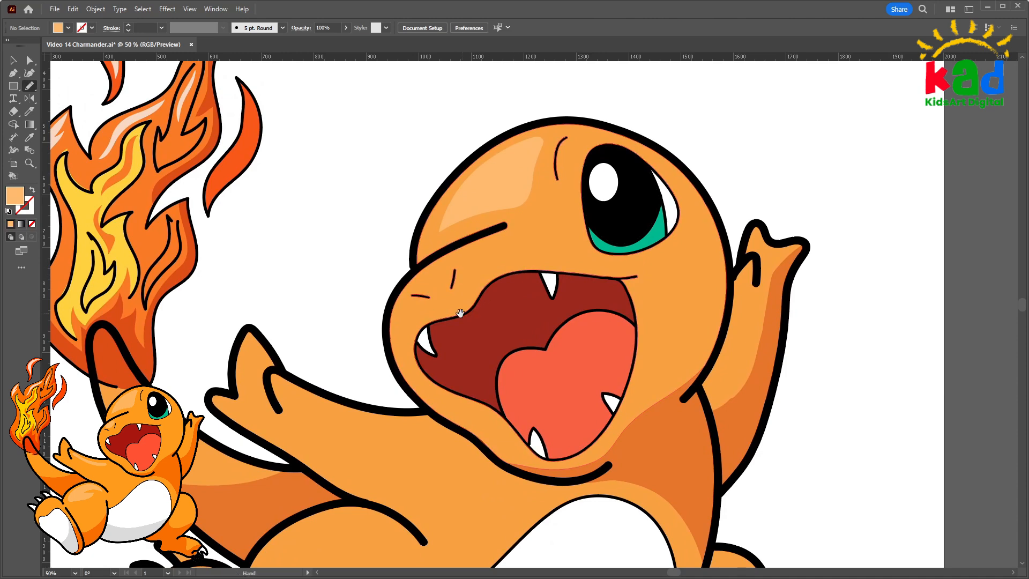
left_click_drag(459, 312, 490, 291)
key("n")
left_click_drag(480, 250, 467, 241)
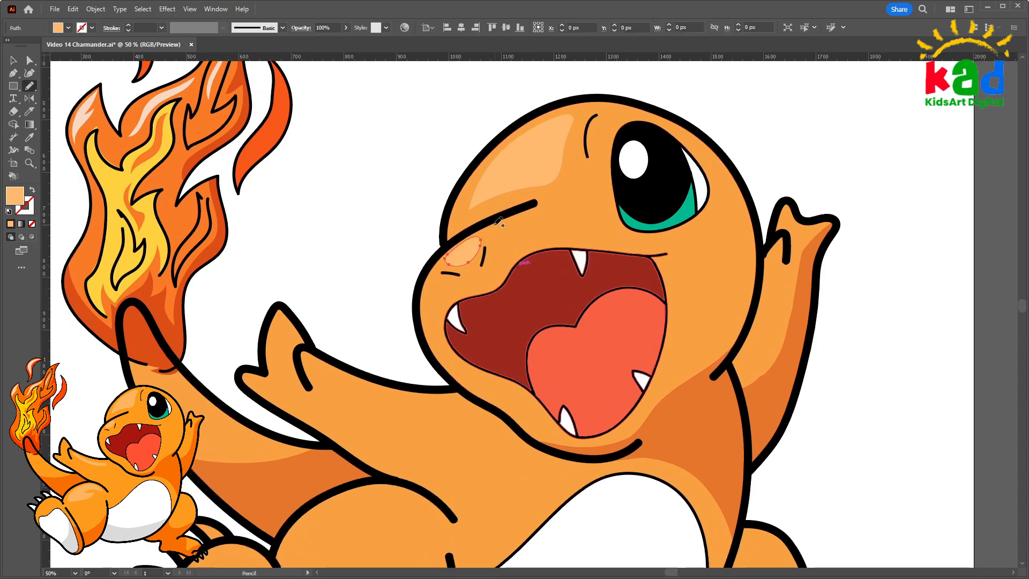
left_click(354, 276, "ctrl")
Draw pale orange Pencil highlights about 261 by 100 px along the left arm and about 265 by 135 px on the left thigh
mouse_move(376, 332)
left_mouse_down()
mouse_move(409, 246)
mouse_move(423, 251)
left_mouse_up()
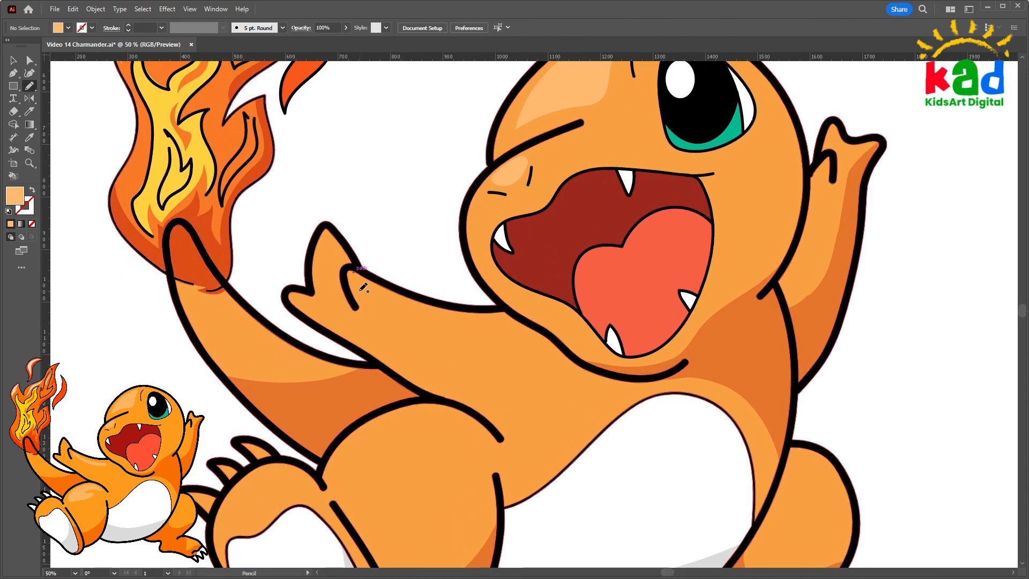
mouse_move(498, 330)
left_mouse_down()
mouse_move(359, 287)
mouse_move(267, 342)
mouse_move(158, 375)
left_mouse_up()
left_click_drag(551, 308, 727, 119)
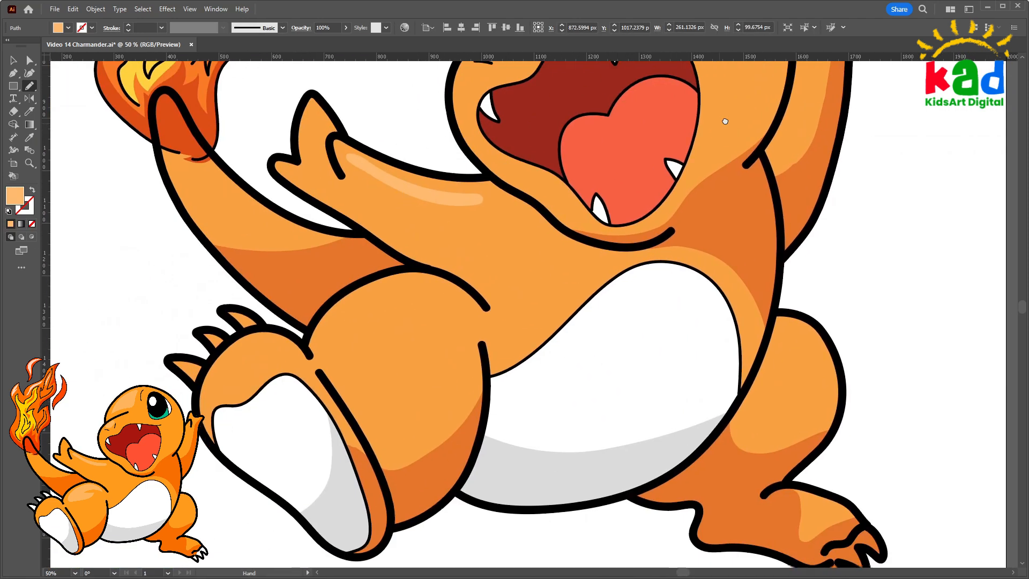
mouse_move(430, 295)
left_mouse_down()
mouse_move(501, 285)
mouse_move(469, 270)
mouse_move(500, 268)
left_mouse_up()
mouse_move(704, 280)
left_mouse_down()
mouse_move(686, 267)
mouse_move(558, 251)
left_mouse_up()
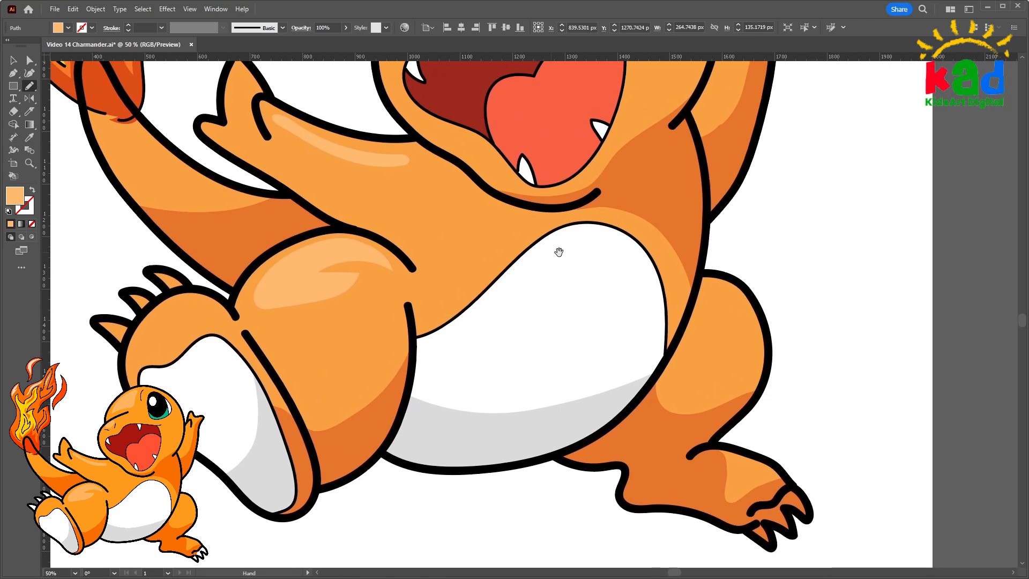
Cut the three claws of the right foot away from its dark orange shading with the Knife
left_click_drag(355, 297, 639, 279)
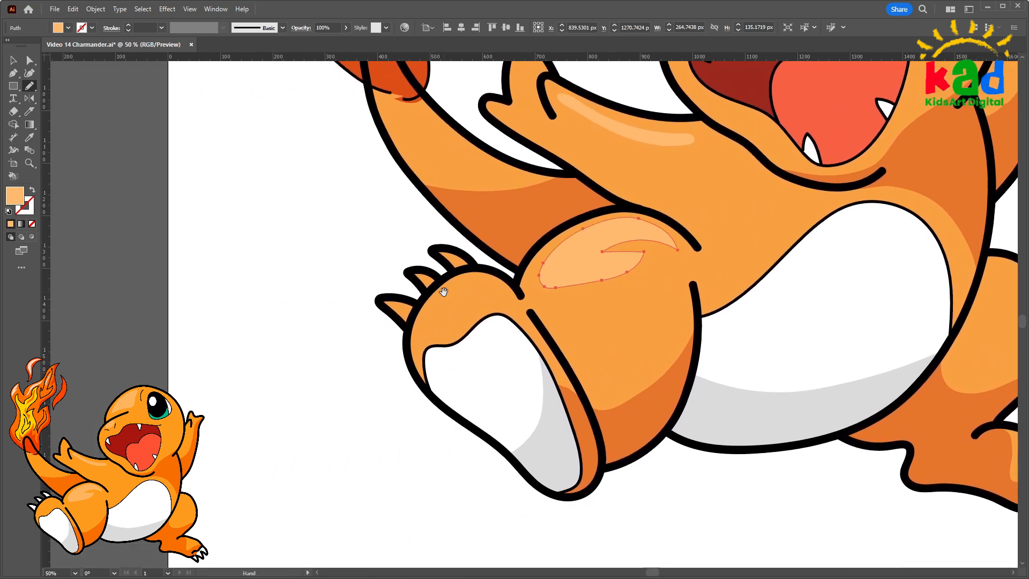
mouse_move(661, 361)
left_mouse_down()
mouse_move(556, 328)
mouse_move(273, 314)
mouse_move(635, 260)
mouse_move(637, 347)
mouse_move(543, 359)
left_mouse_up()
left_click_drag(799, 430, 602, 356)
key("a")
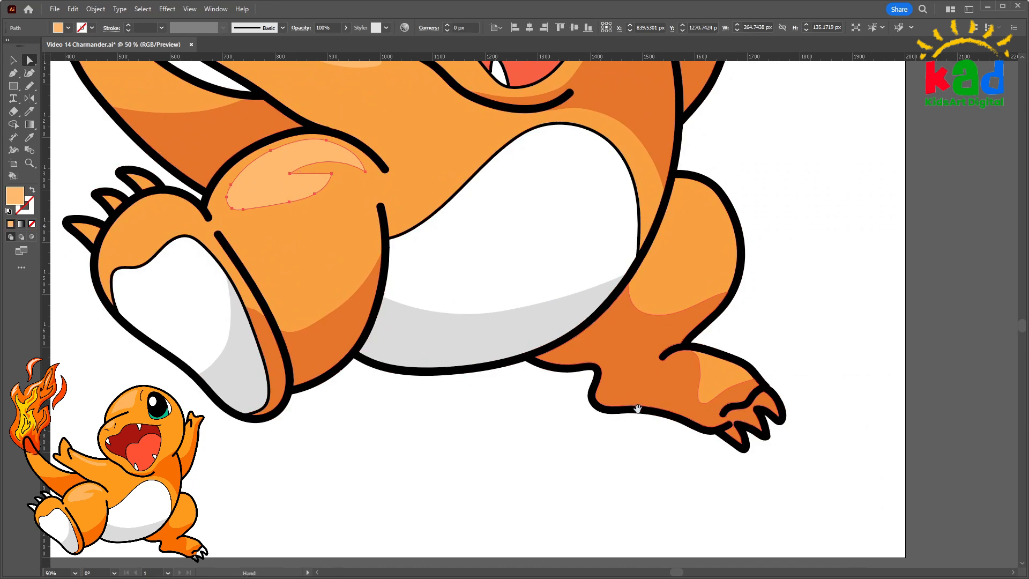
left_click_drag(638, 408, 621, 396)
left_click(728, 412)
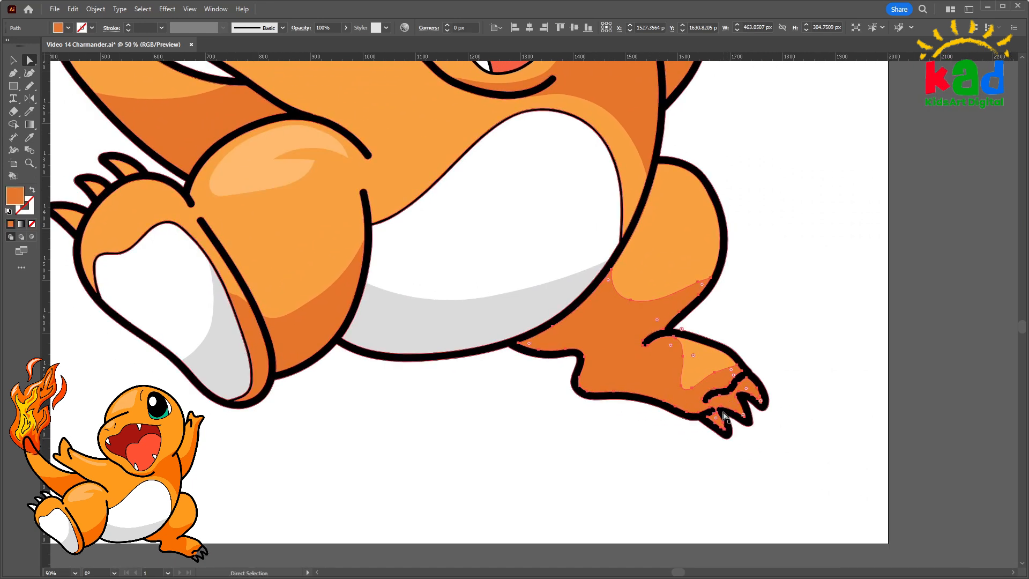
key("k")
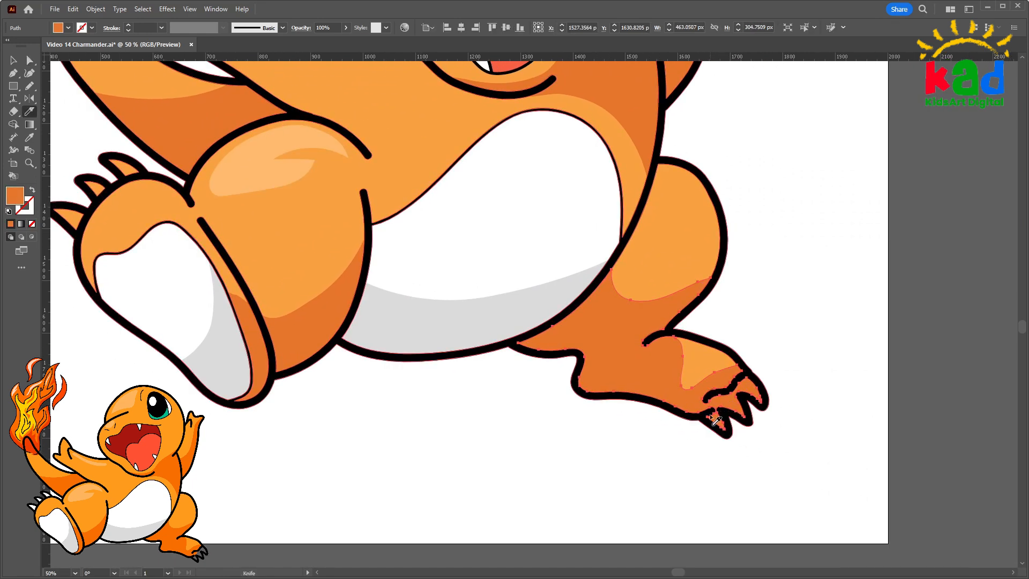
key("ctrl+=")
key("ctrl+=")
key("ctrl+=")
mouse_move(774, 496)
left_mouse_down()
mouse_move(441, 355)
mouse_move(413, 371)
left_mouse_up()
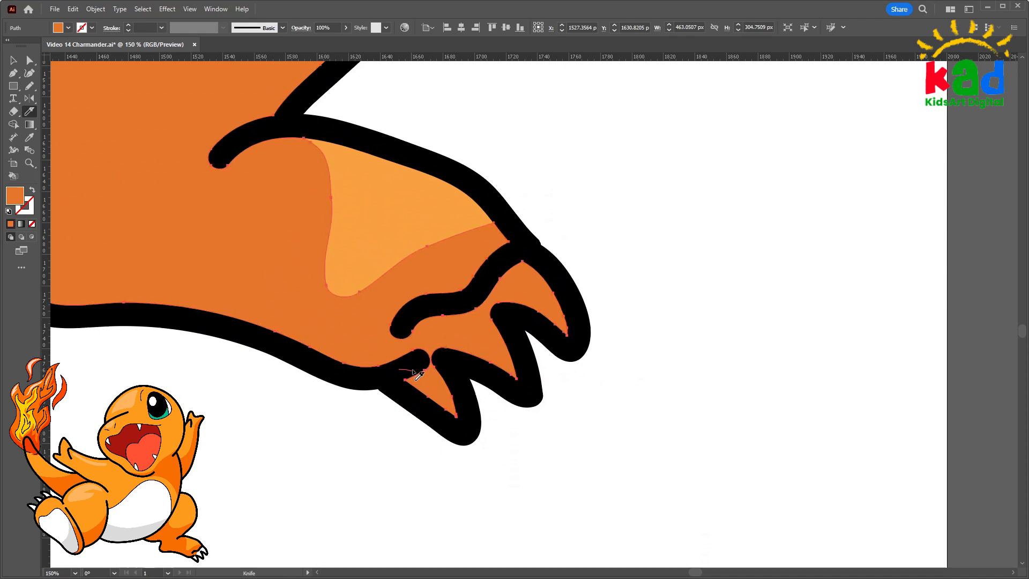
left_click_drag(483, 300, 581, 283)
key("a")
Fill the cut claw pieces of the right foot with white
left_click(464, 345)
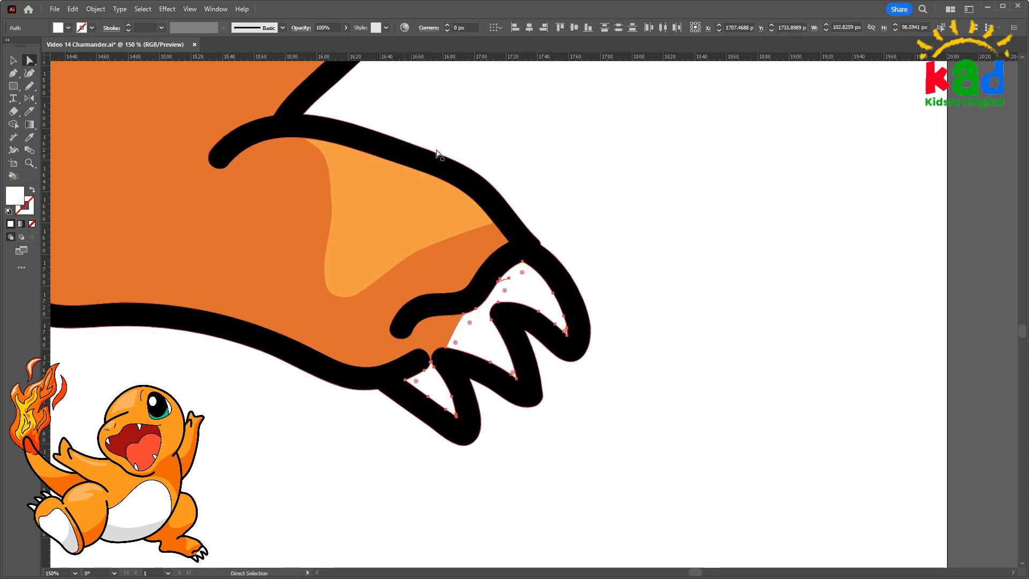
left_click(439, 154)
key("ctrl+minus")
key("ctrl+minus")
key("ctrl+minus")
key("ctrl+minus")
key("ctrl+minus")
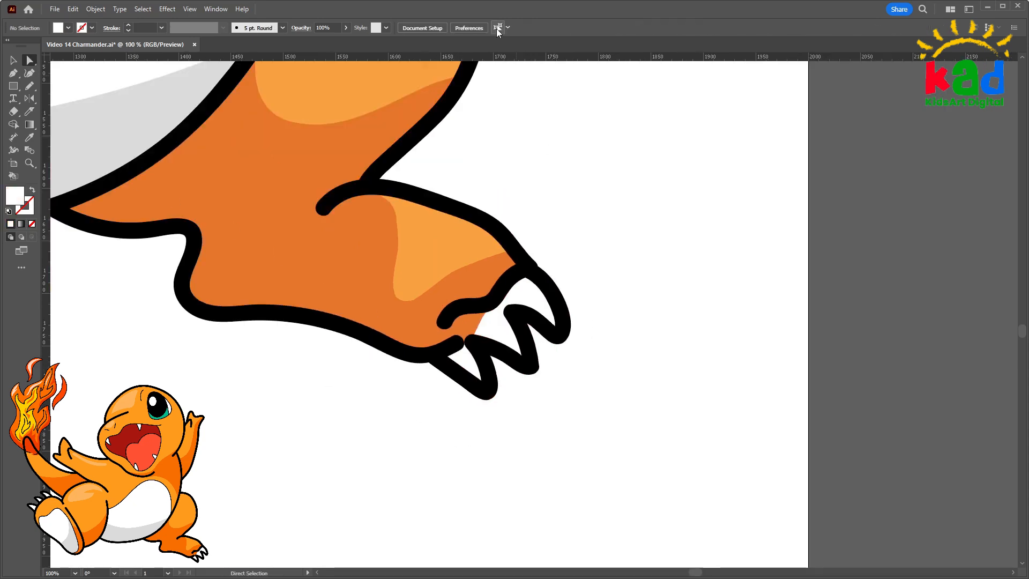
Fill the three claws of the left foot with white
left_click_drag(302, 225, 547, 290)
key("ctrl+plus")
key("ctrl+plus")
key("ctrl+plus")
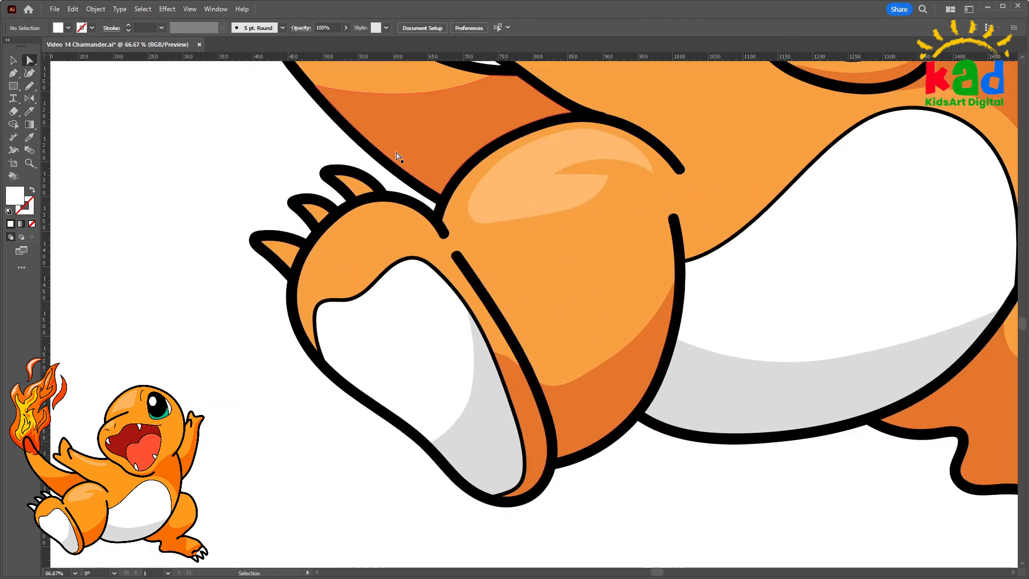
left_click_drag(381, 239, 509, 259)
left_click(404, 276)
left_click(440, 235, "shift")
left_click(479, 209, "shift")
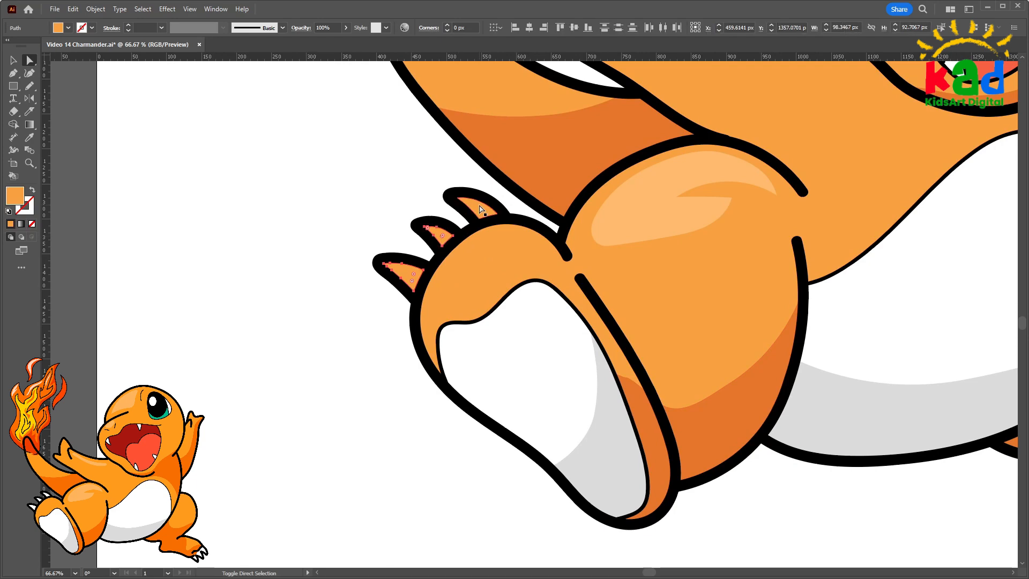
left_click(71, 144)
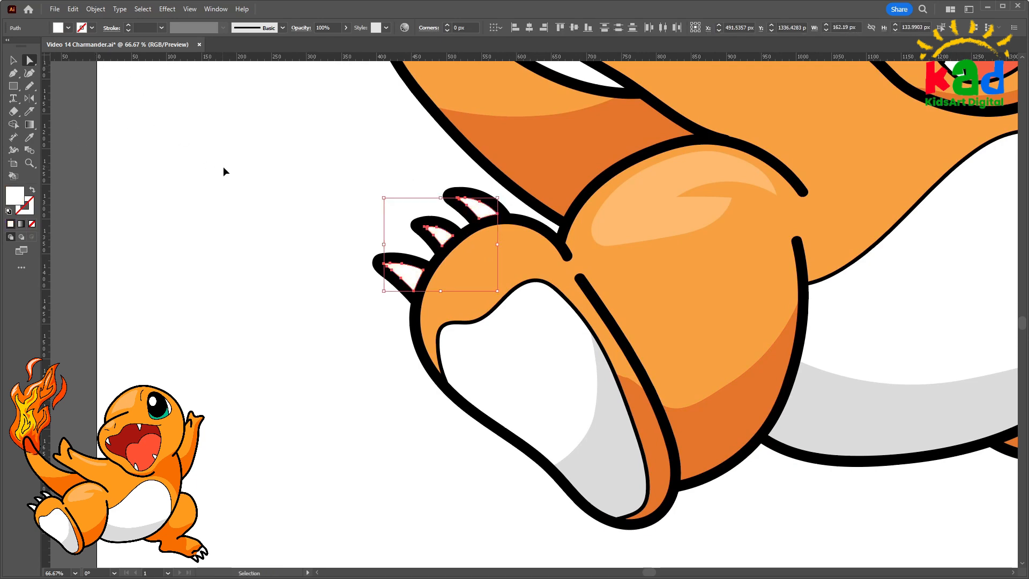
left_click(223, 168, "ctrl")
Hide the panels and centre the whole illustration in view at 25% to review it
key("ctrl+minus")
key("ctrl+minus")
key("ctrl+minus")
key("ctrl+minus")
left_click_drag(674, 220, 605, 258)
key("v")
left_click_drag(698, 254, 684, 289)
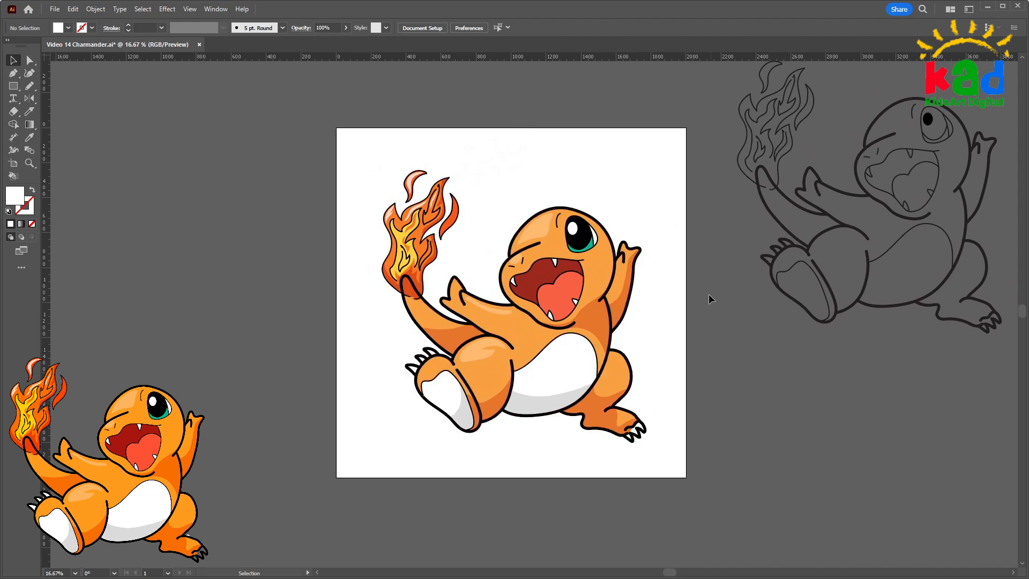
key("Tab")
key("ctrl+plus")
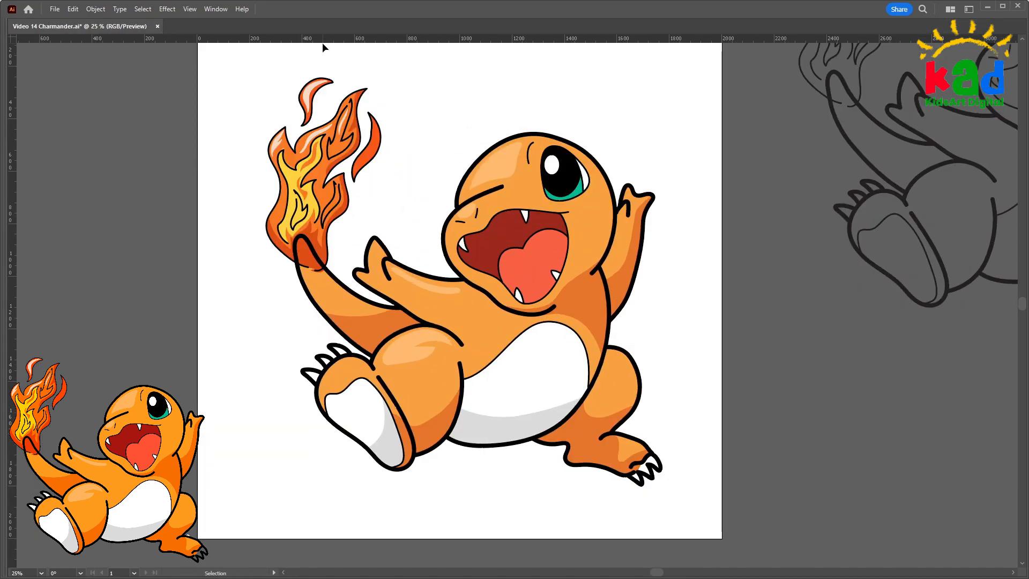
left_click_drag(482, 271, 553, 294)
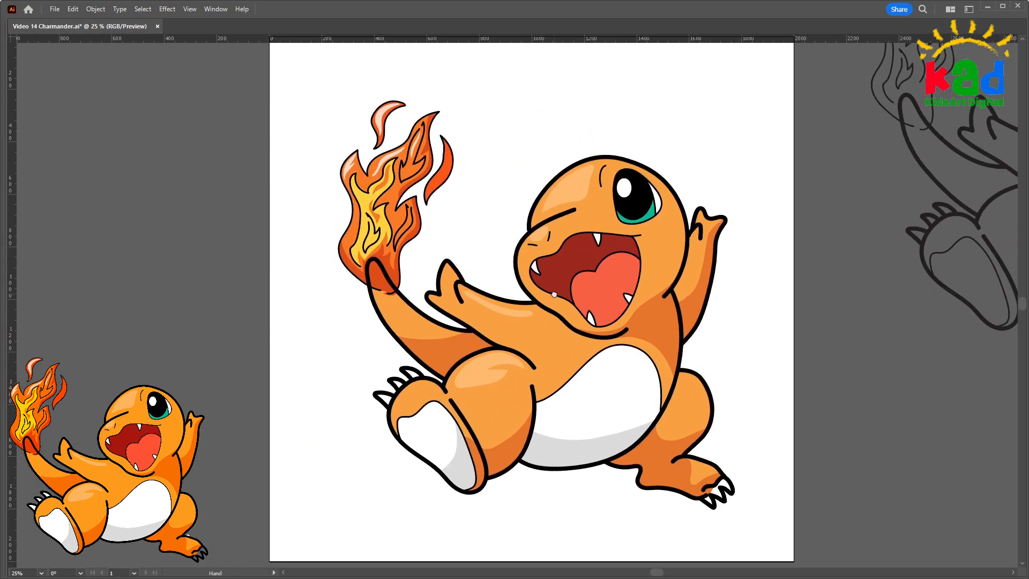